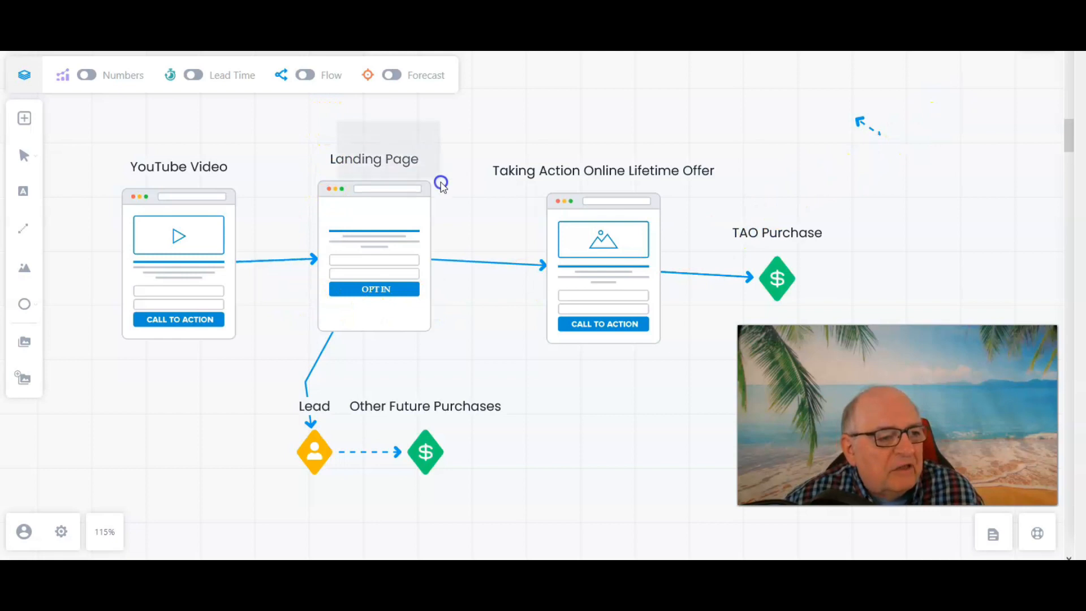
click(387, 200)
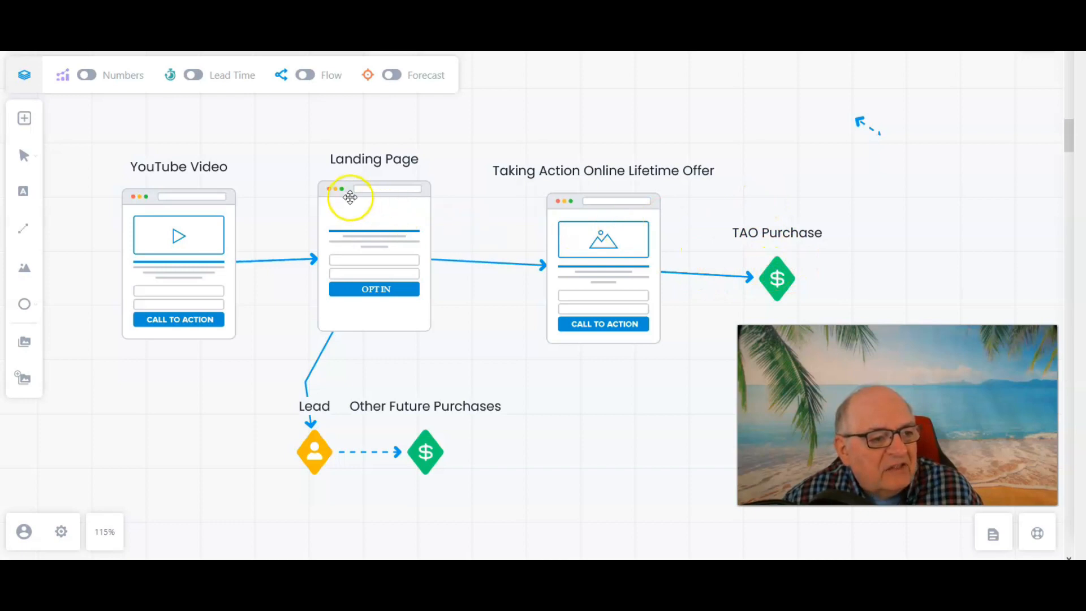
drag(354, 235, 349, 264)
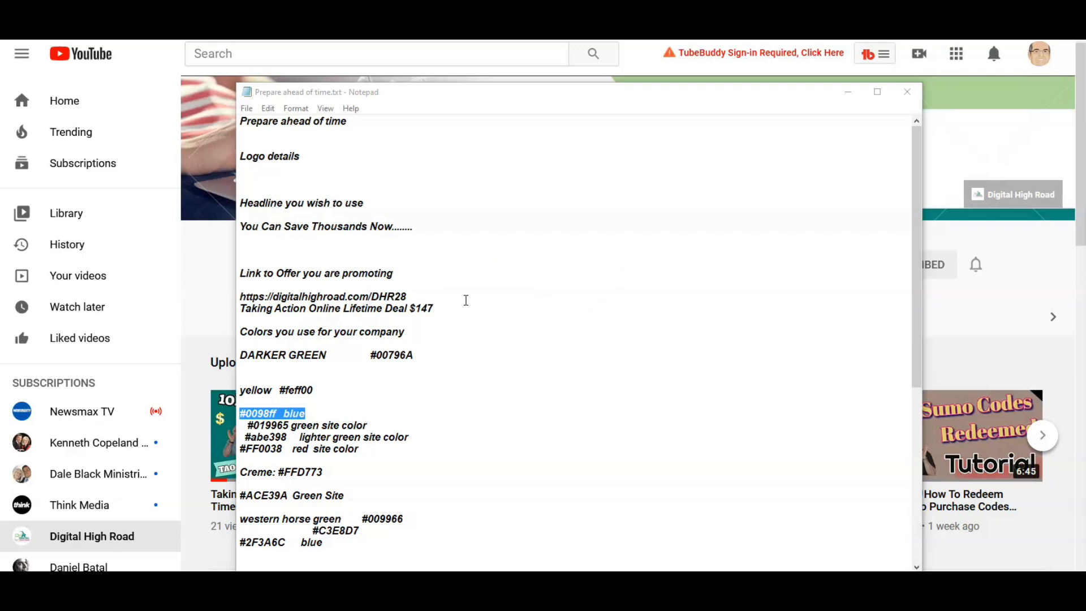
Review the headline, promoted offer link and company colors sections in the Prepare ahead of time notes in Notepad.
click(238, 120)
drag(261, 125, 313, 129)
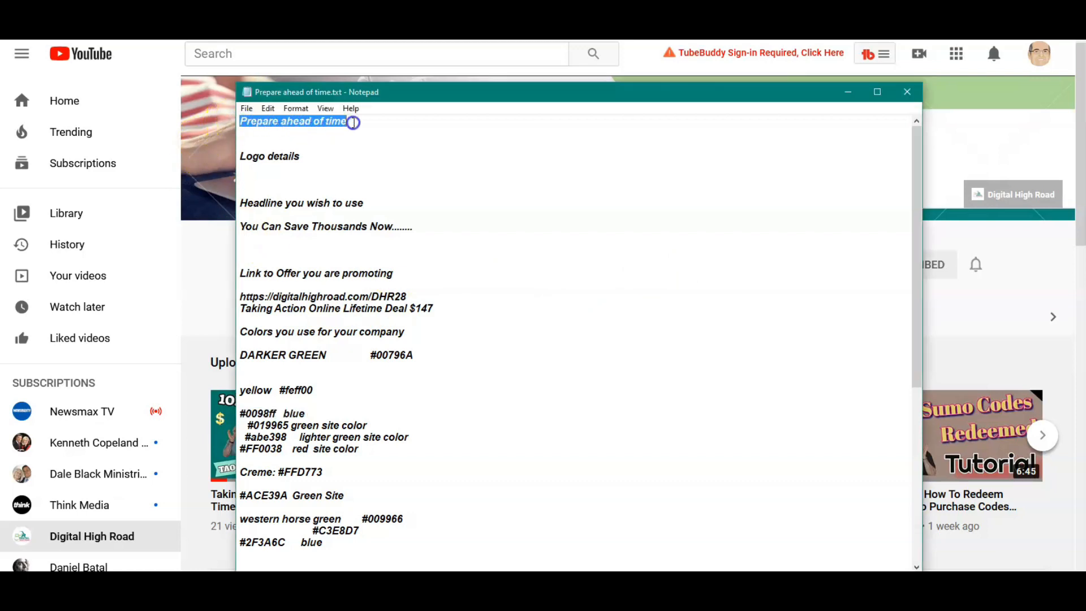
click(338, 135)
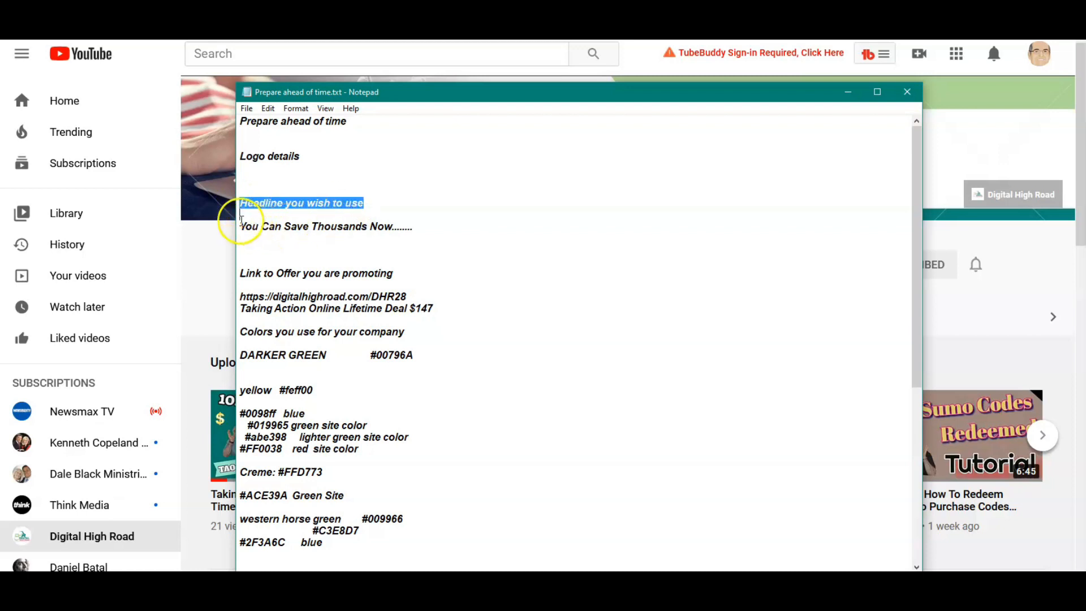
drag(238, 222, 287, 234)
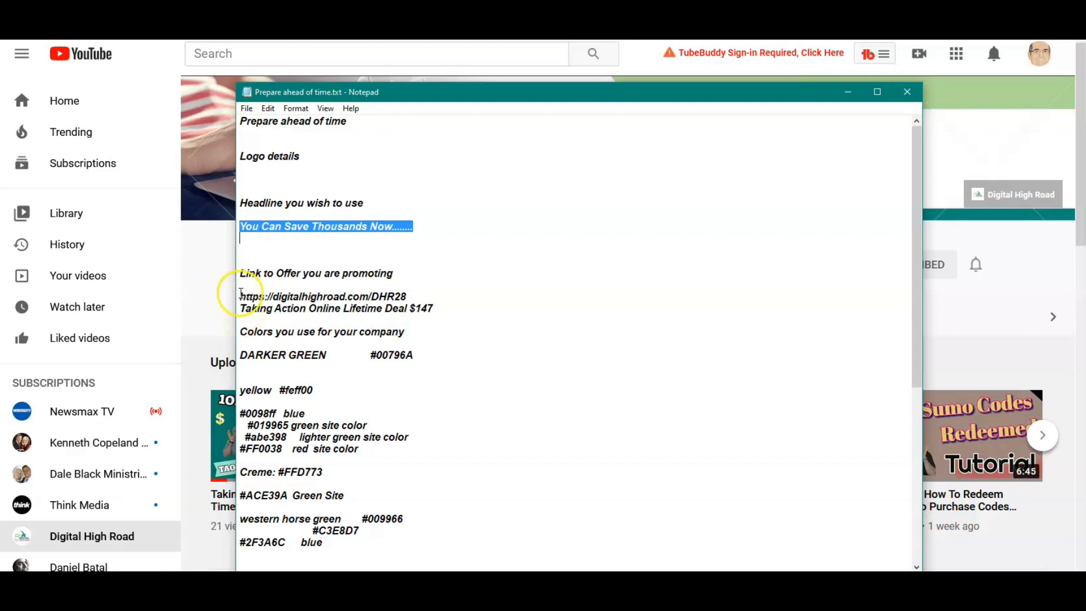
drag(241, 274, 413, 306)
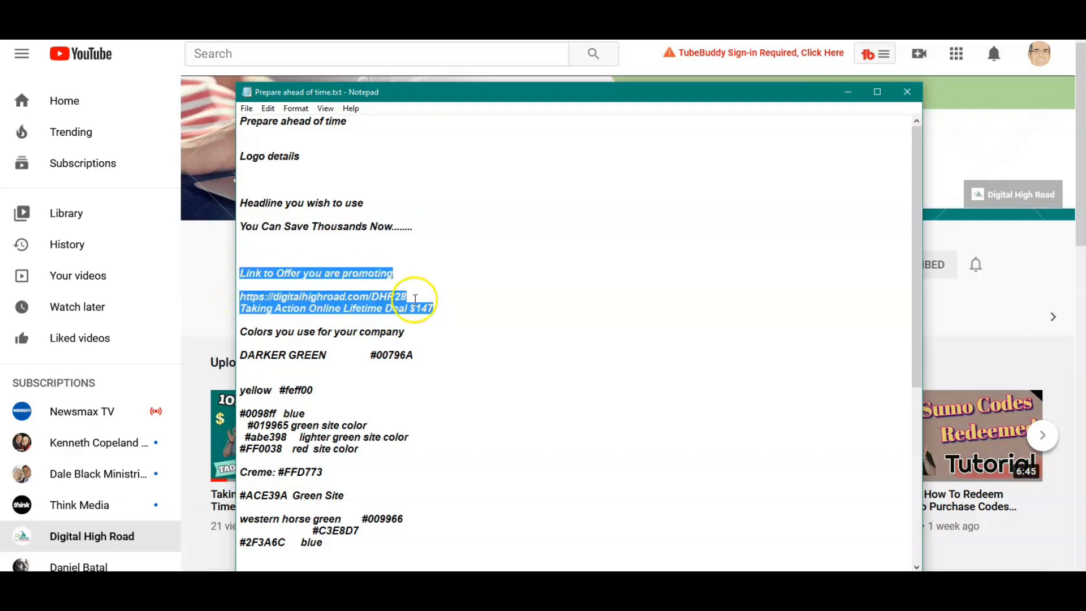
click(240, 334)
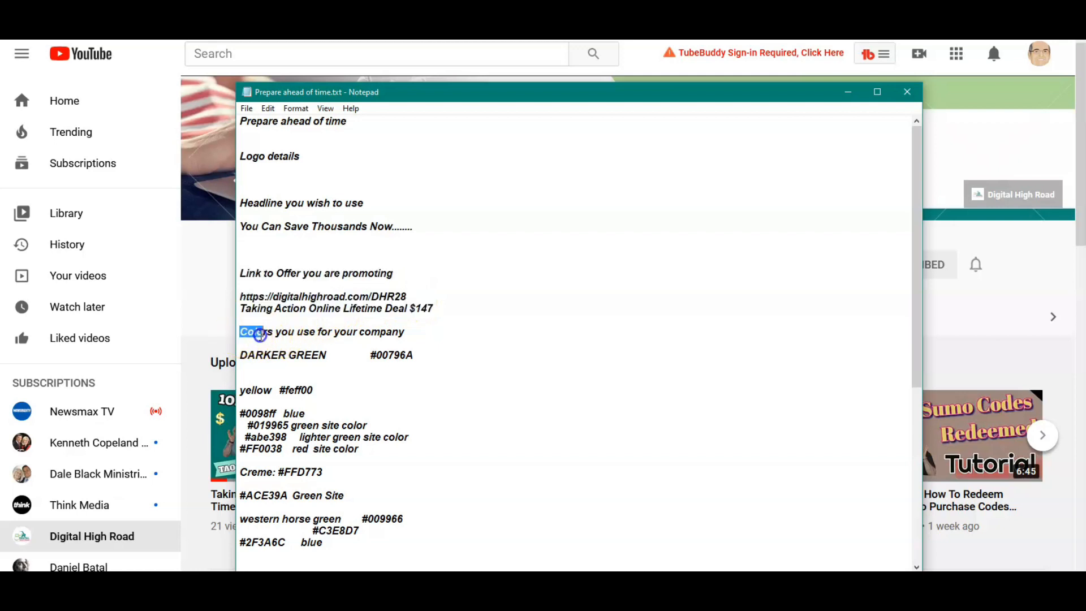
drag(309, 336, 363, 339)
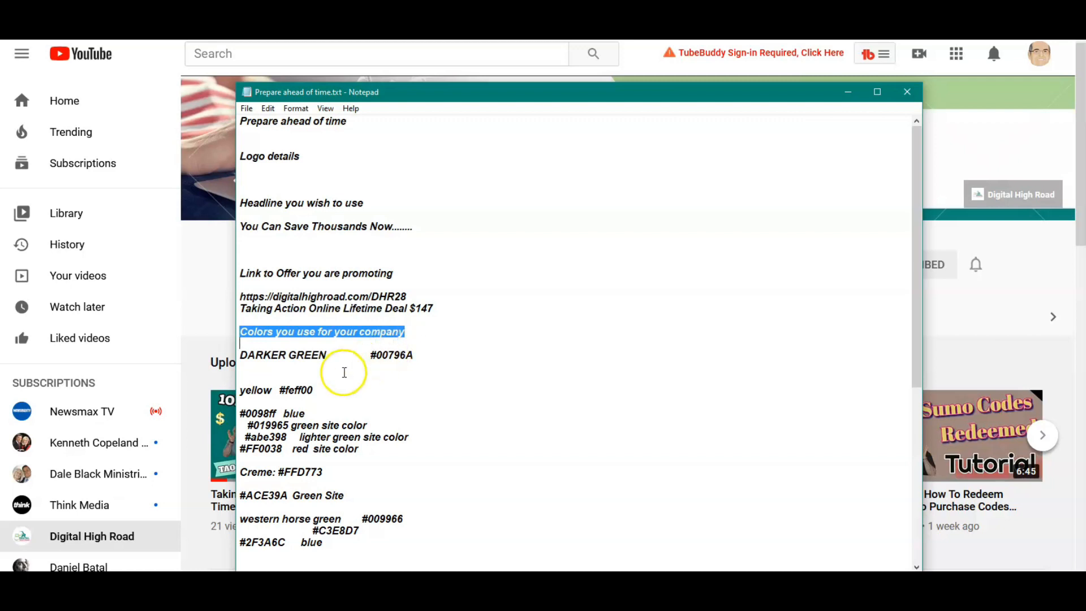
Examine the color codes, offer description, benefits list and legal page links in the rest of the notes.
scroll(346, 391, down, 3)
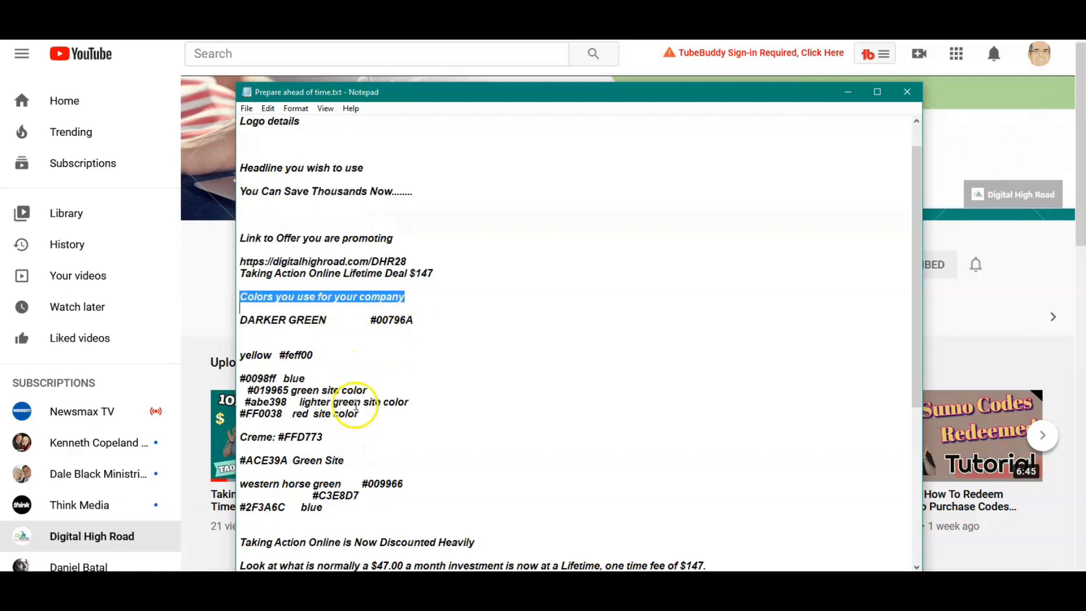
scroll(337, 470, up, 3)
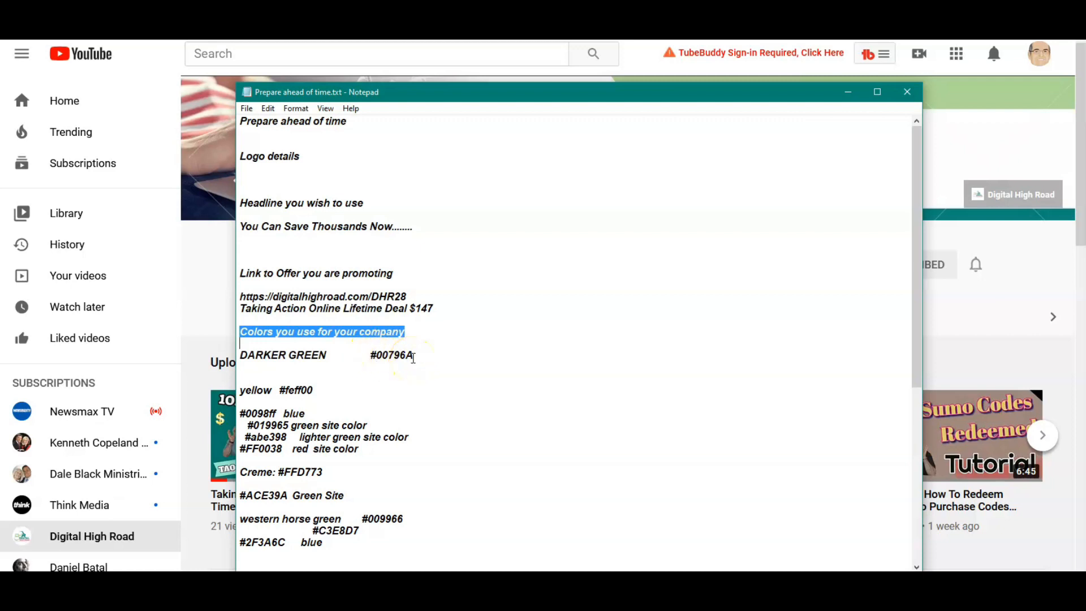
scroll(414, 359, down, 4)
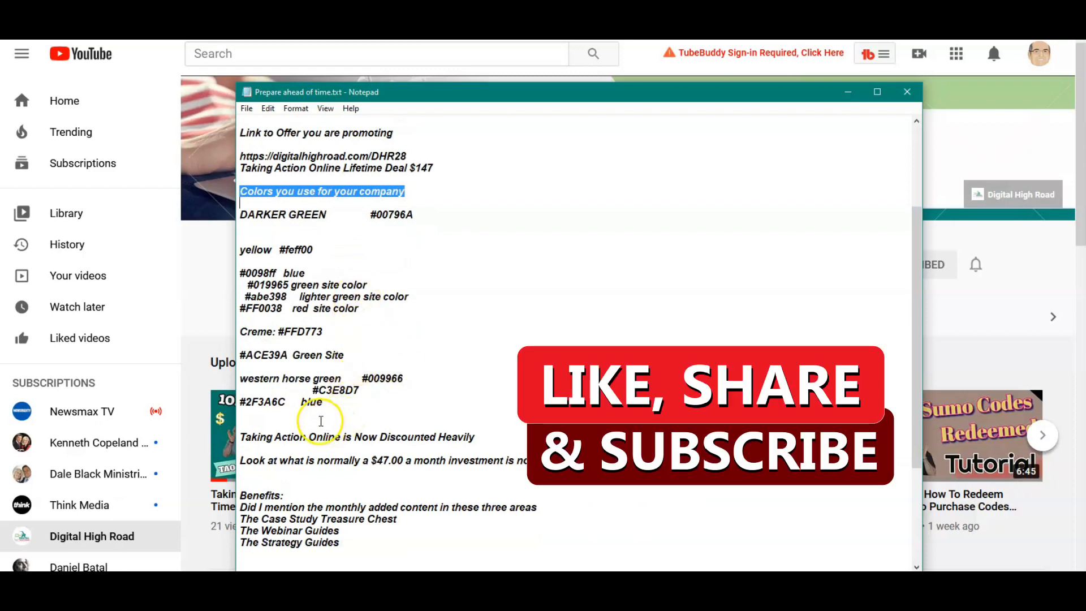
click(241, 436)
drag(253, 442, 404, 547)
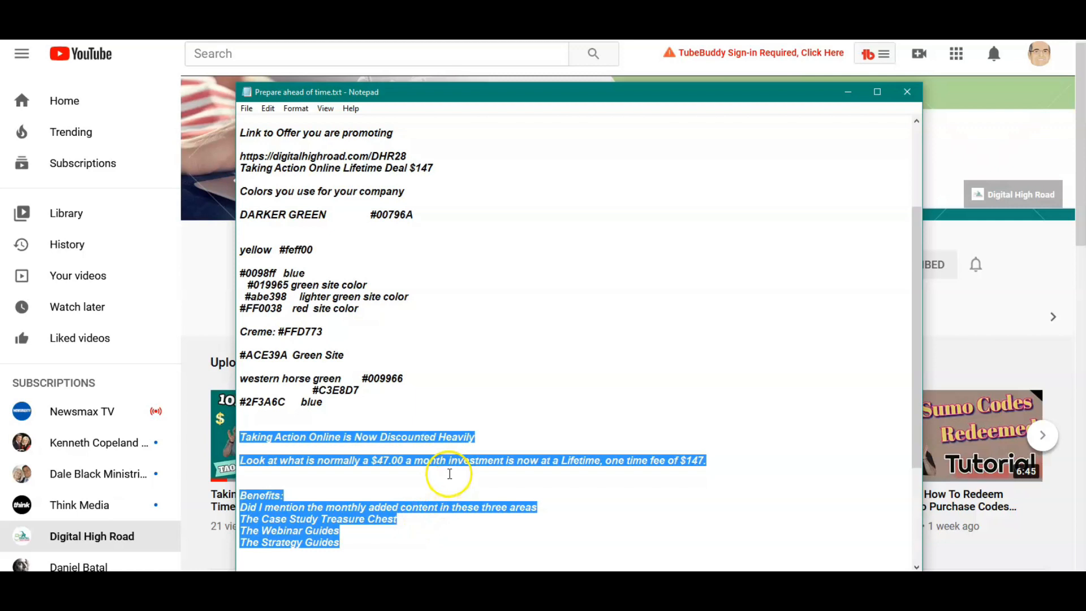
scroll(451, 471, down, 2)
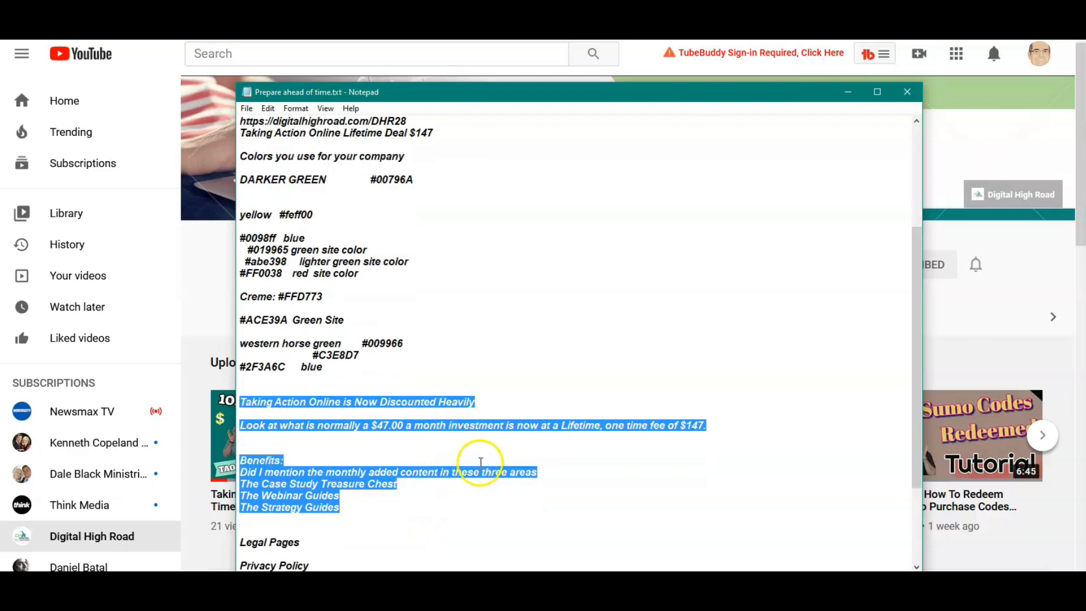
scroll(481, 462, down, 2)
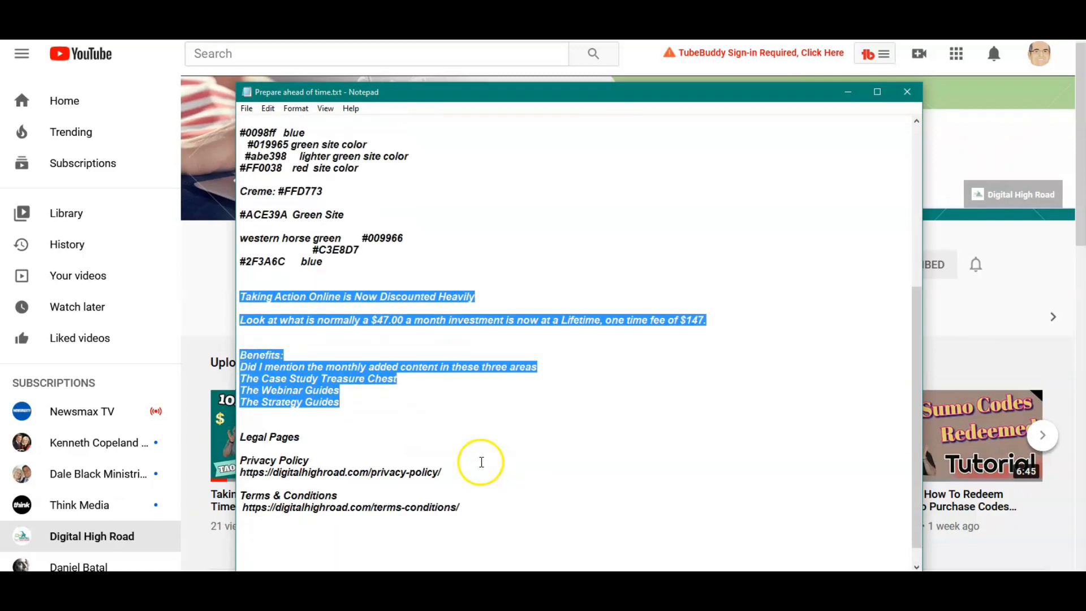
click(359, 425)
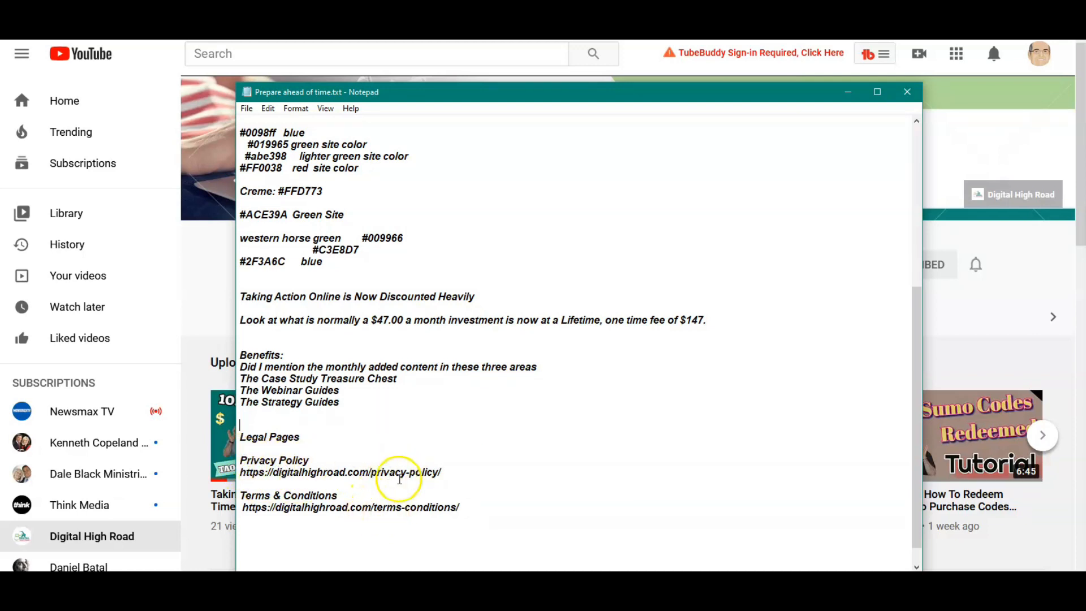
scroll(451, 277, up, 7)
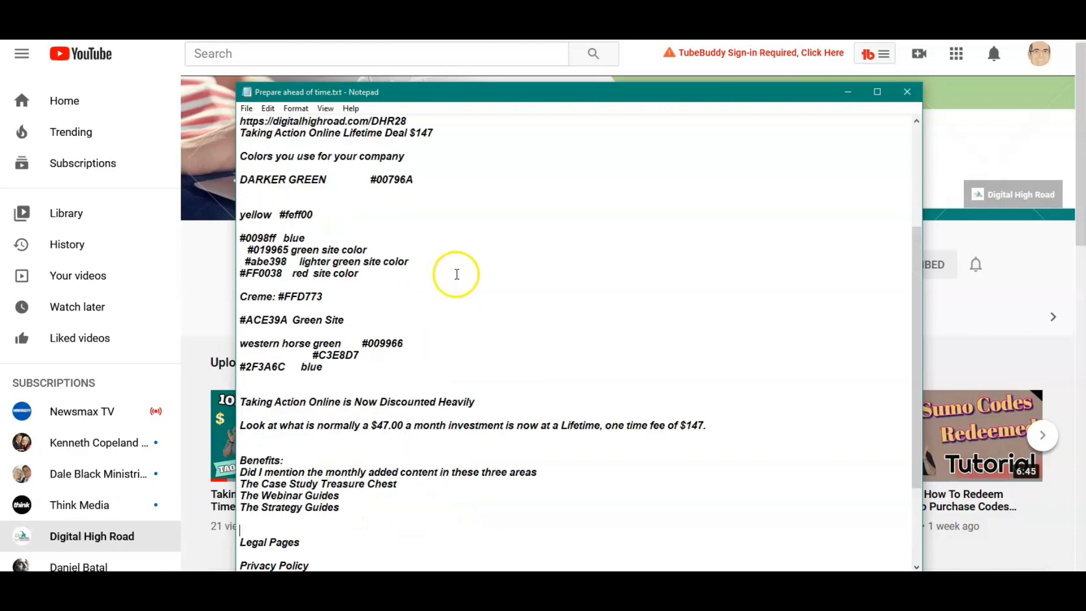
scroll(451, 282, up, 1)
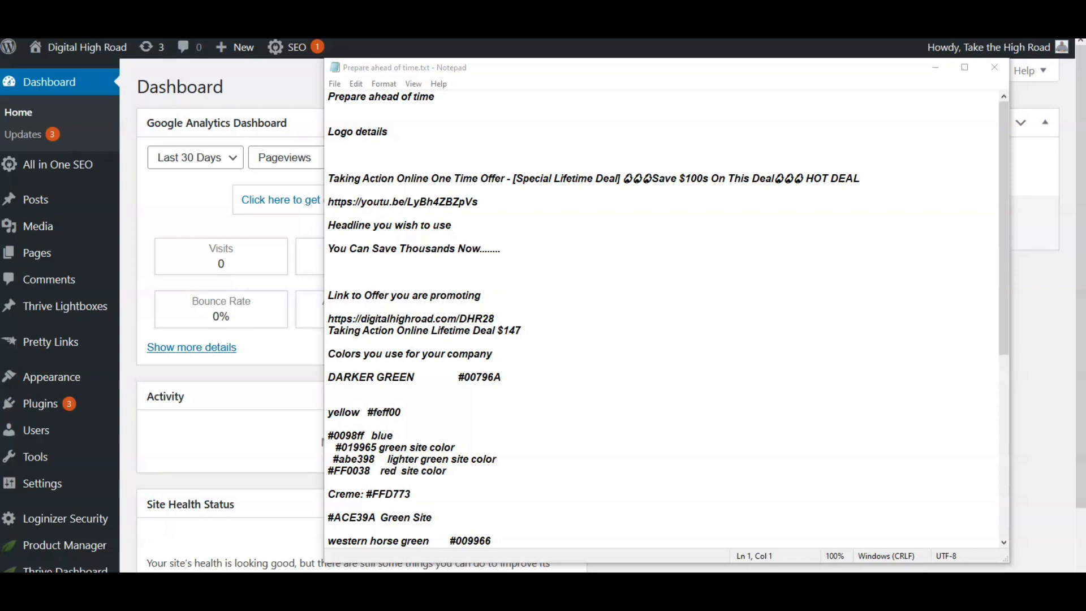
Minimize the notes and add a new WordPress page titled "Content Magnet Thurs".
mouse_move(44, 61)
click(936, 68)
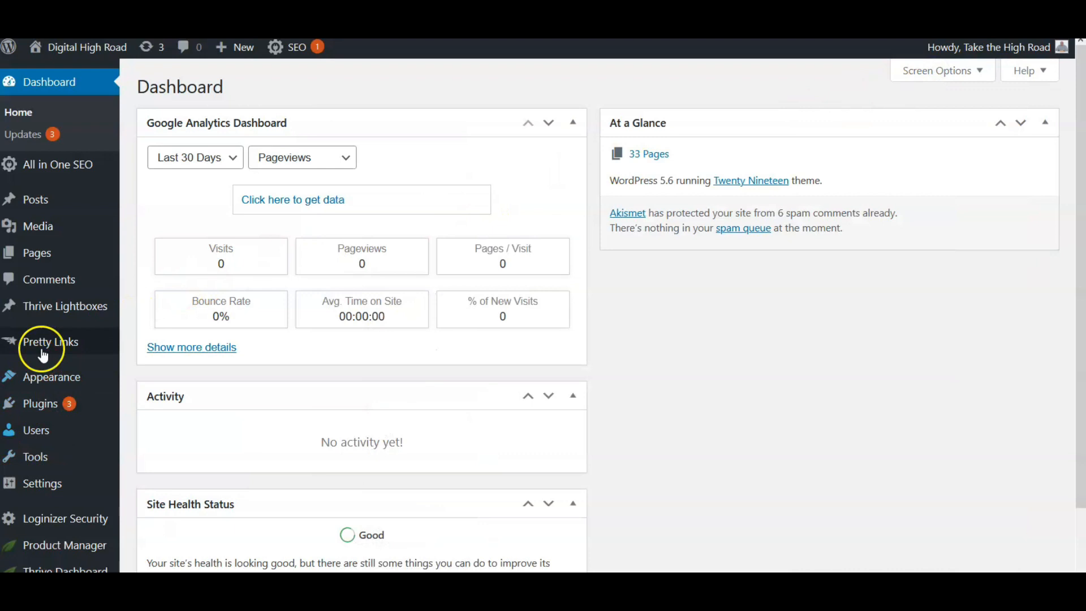
mouse_move(35, 255)
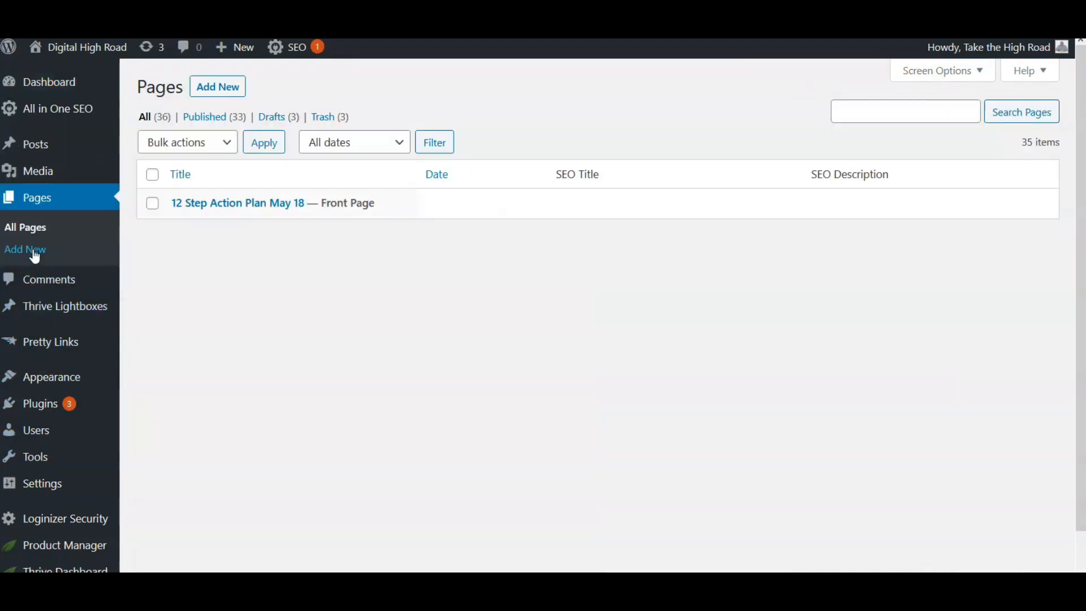
click(221, 97)
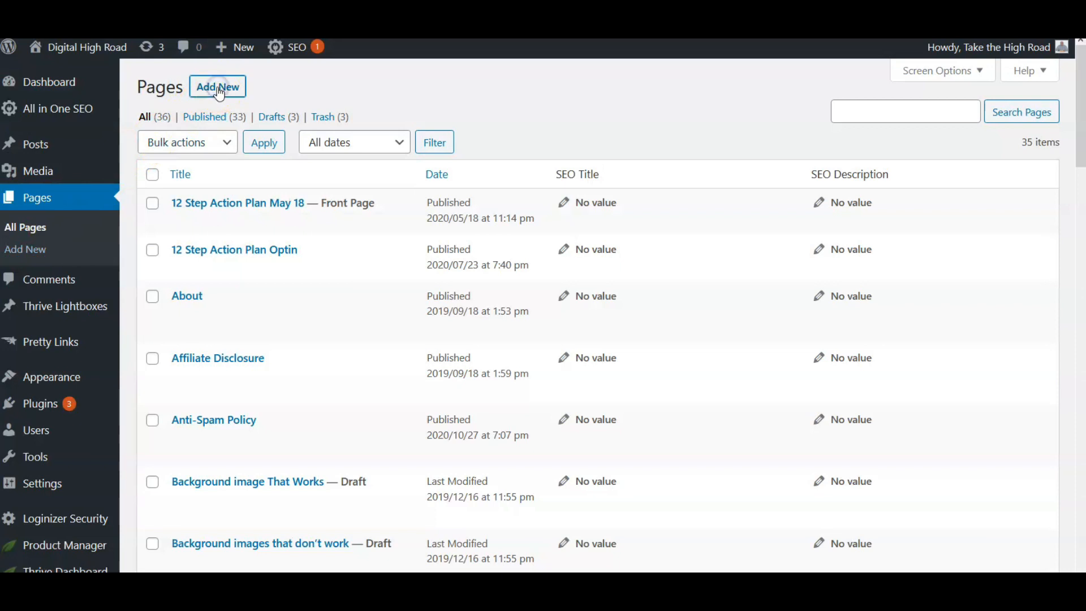
click(208, 117)
click(182, 122)
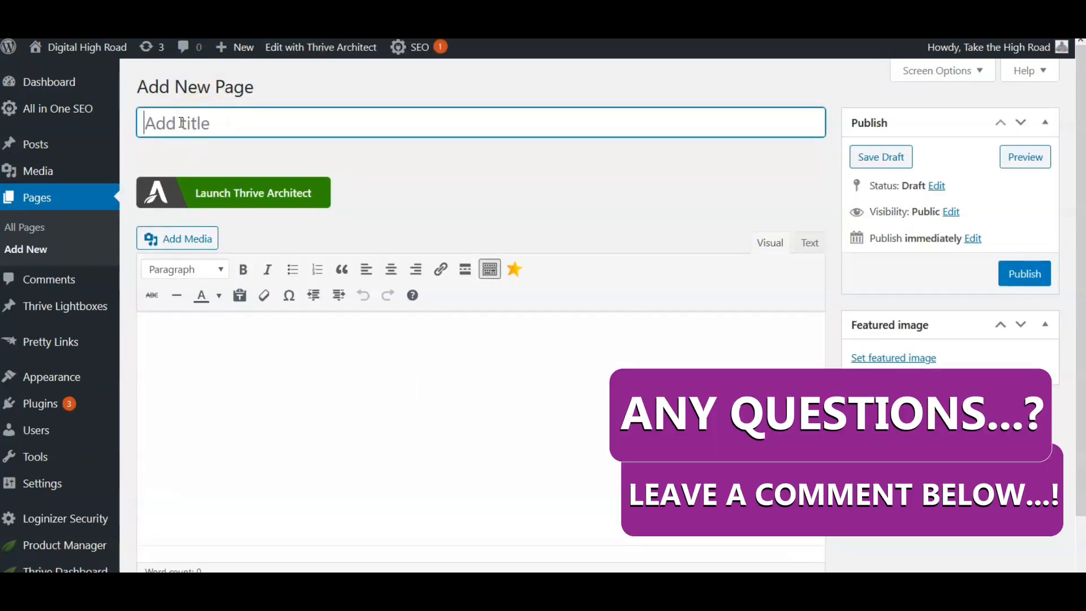
text(Conte)
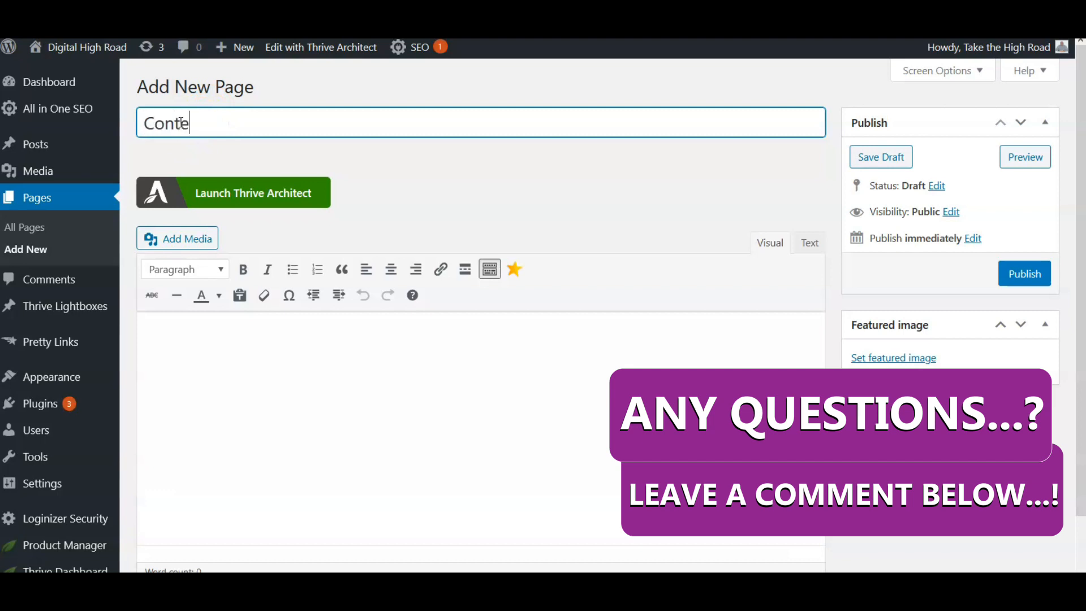
text(nt Magnet Thurs)
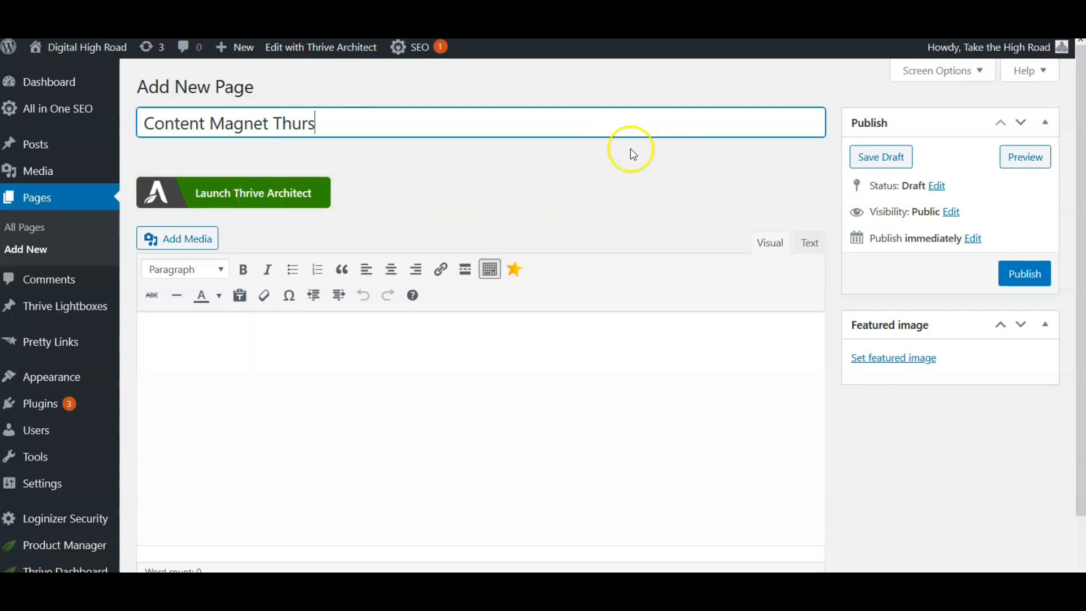
Publish the Content Magnet Thurs page and check its publication date.
click(1025, 277)
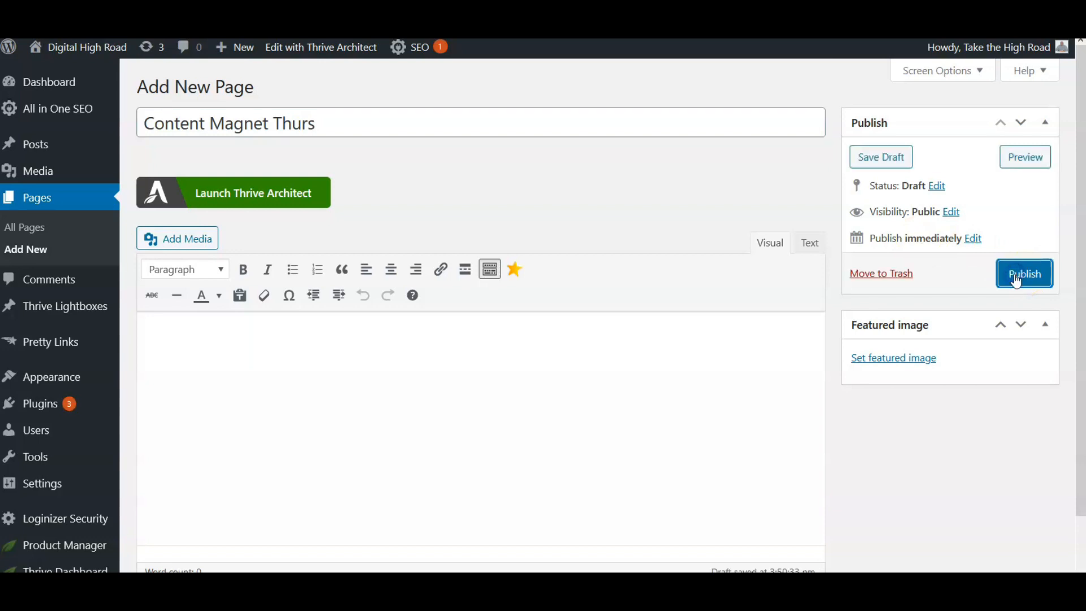
click(1017, 281)
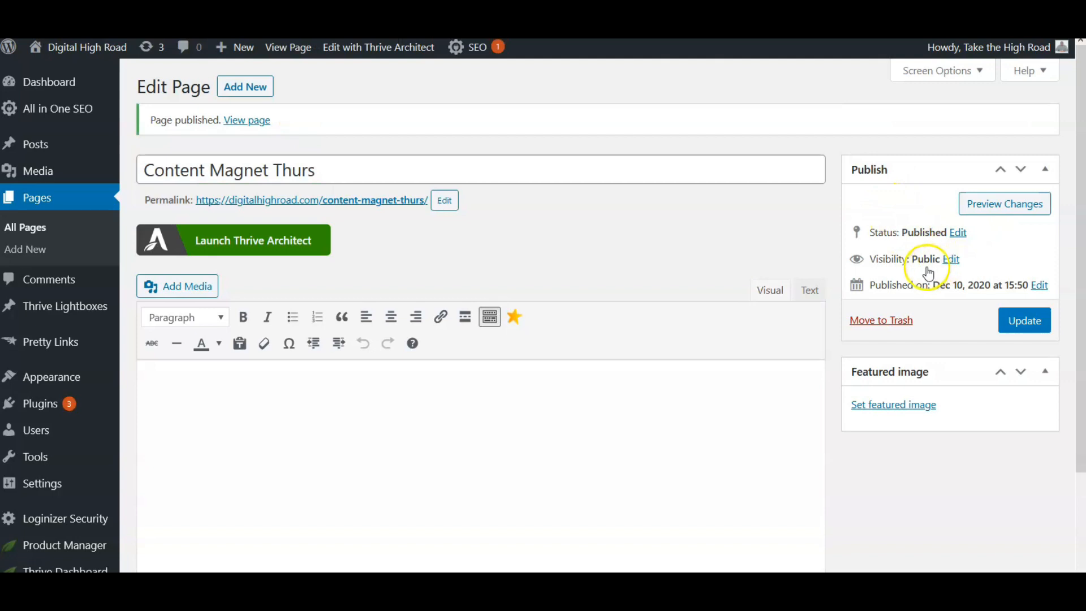
drag(868, 285, 1034, 293)
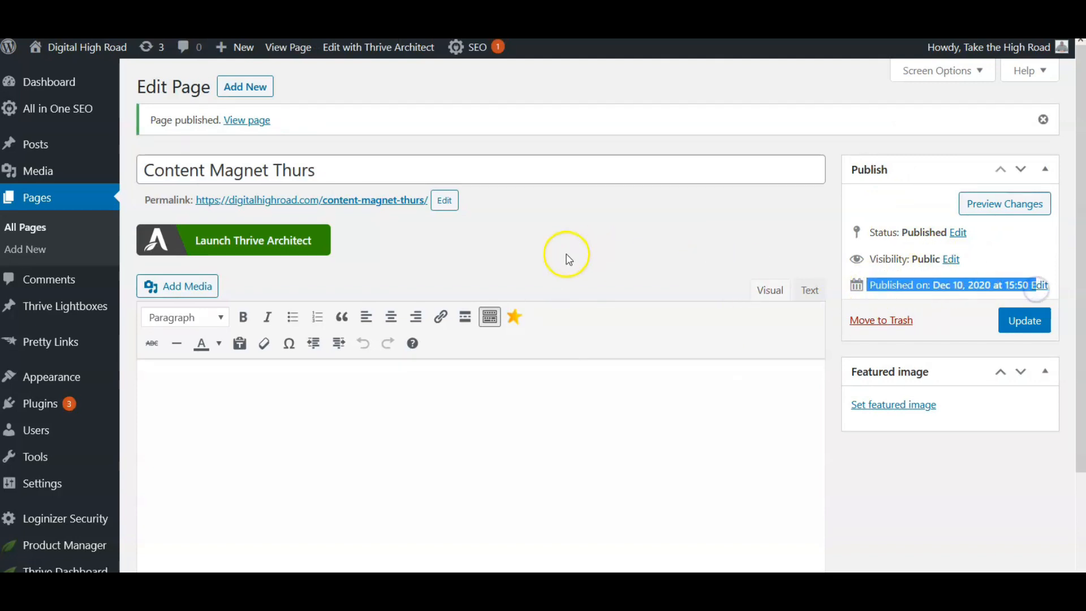
Launch Thrive Architect for the page and choose to create a pre-built landing page.
click(263, 245)
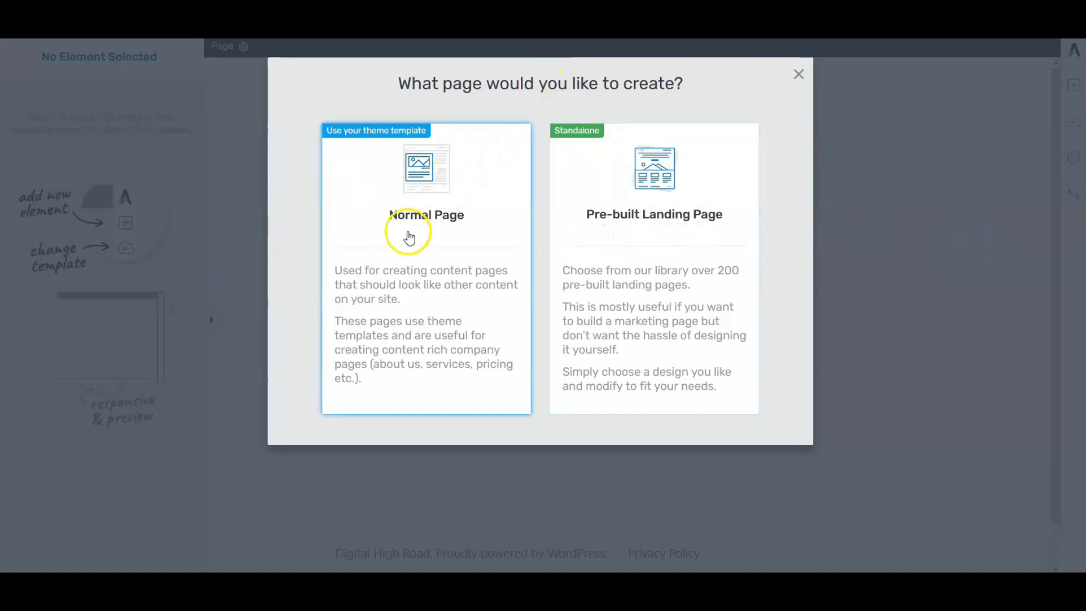
click(673, 218)
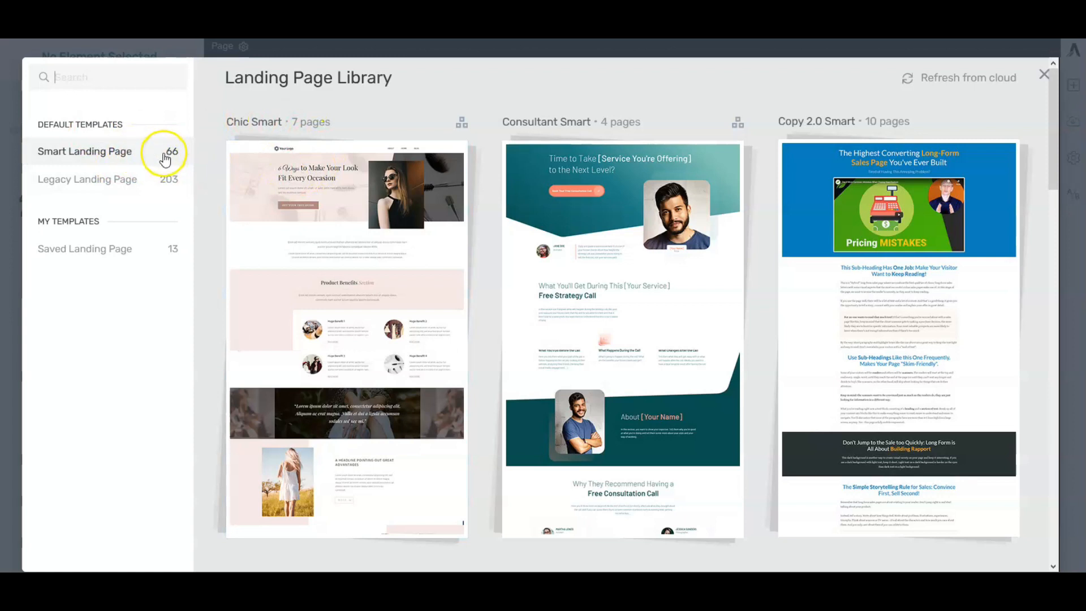
scroll(575, 242, down, 3)
scroll(575, 242, up, 3)
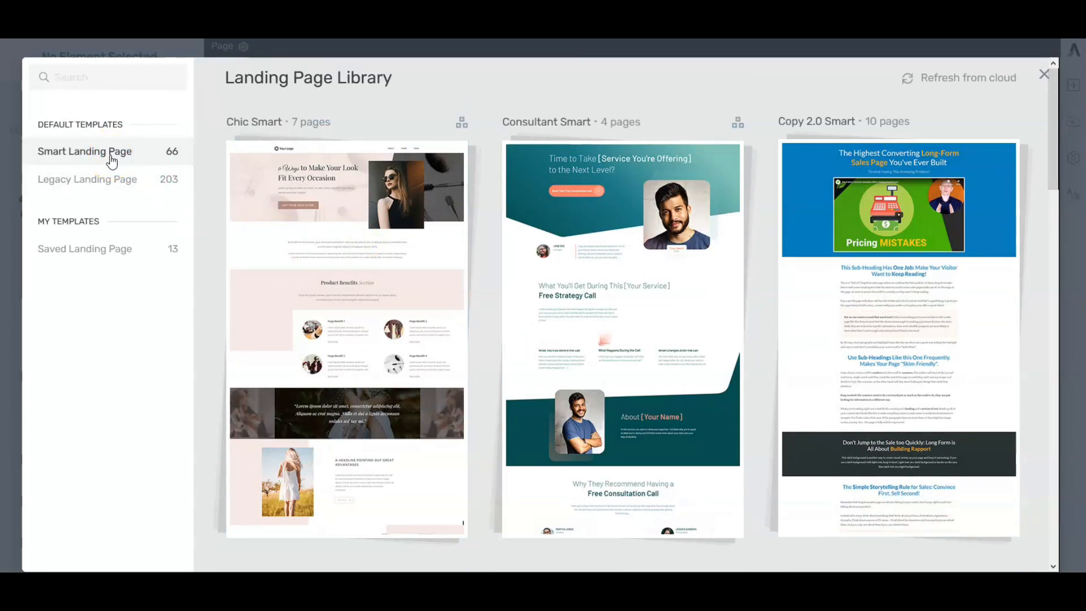
Browse the legacy landing page templates and open the Atomic template set.
click(97, 177)
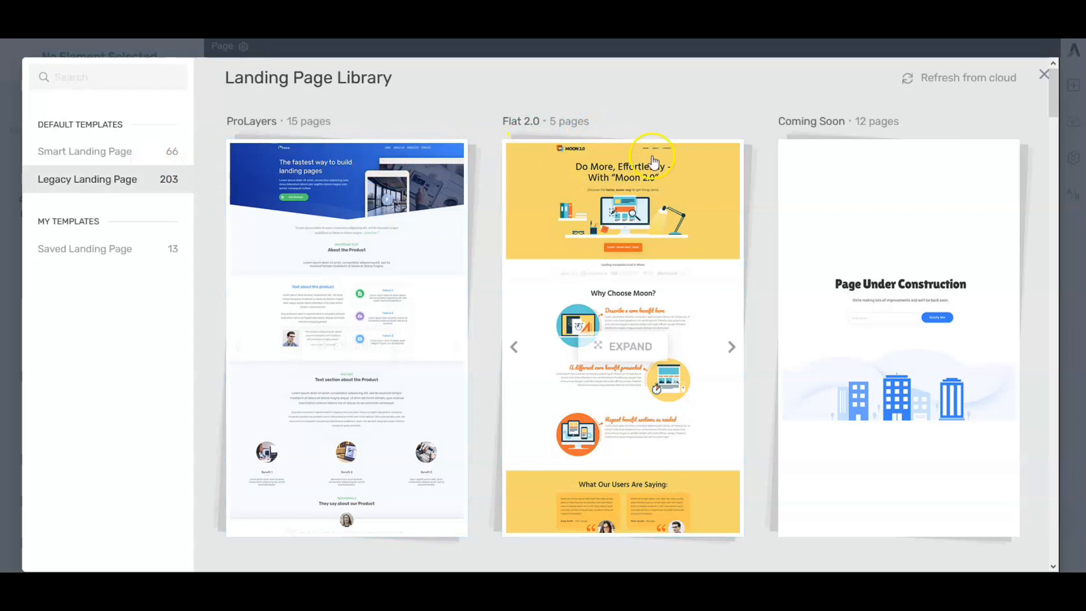
scroll(630, 209, down, 10)
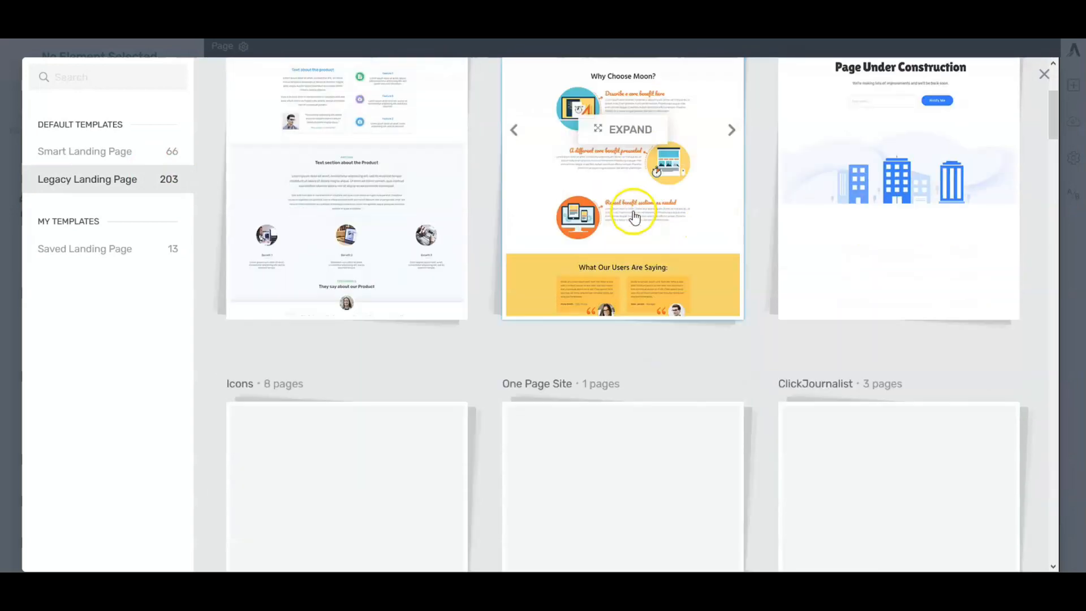
scroll(643, 219, down, 15)
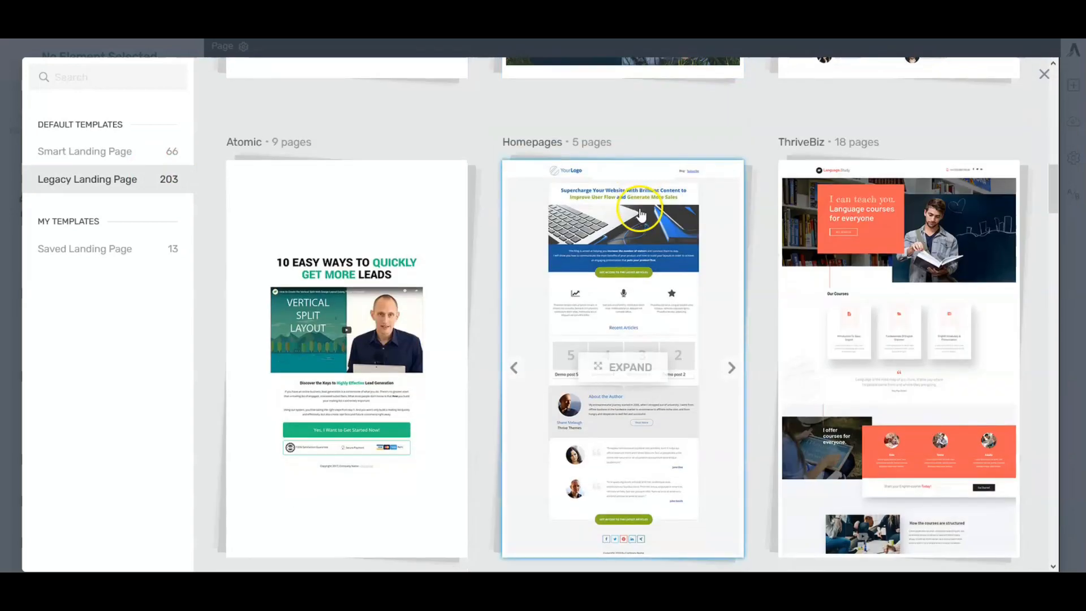
scroll(654, 224, down, 8)
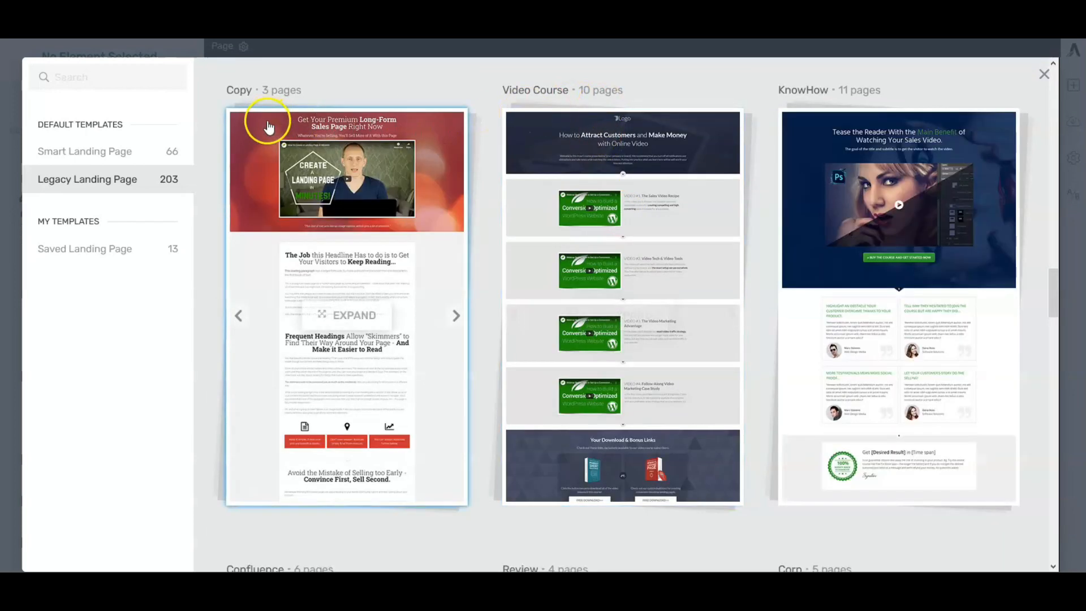
scroll(470, 274, up, 13)
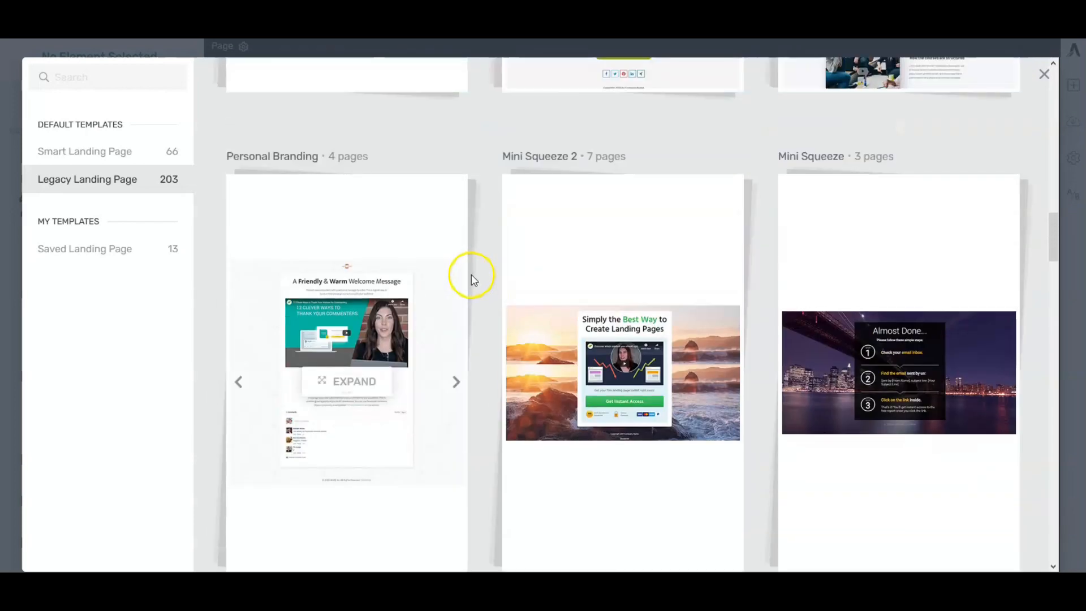
scroll(472, 273, up, 3)
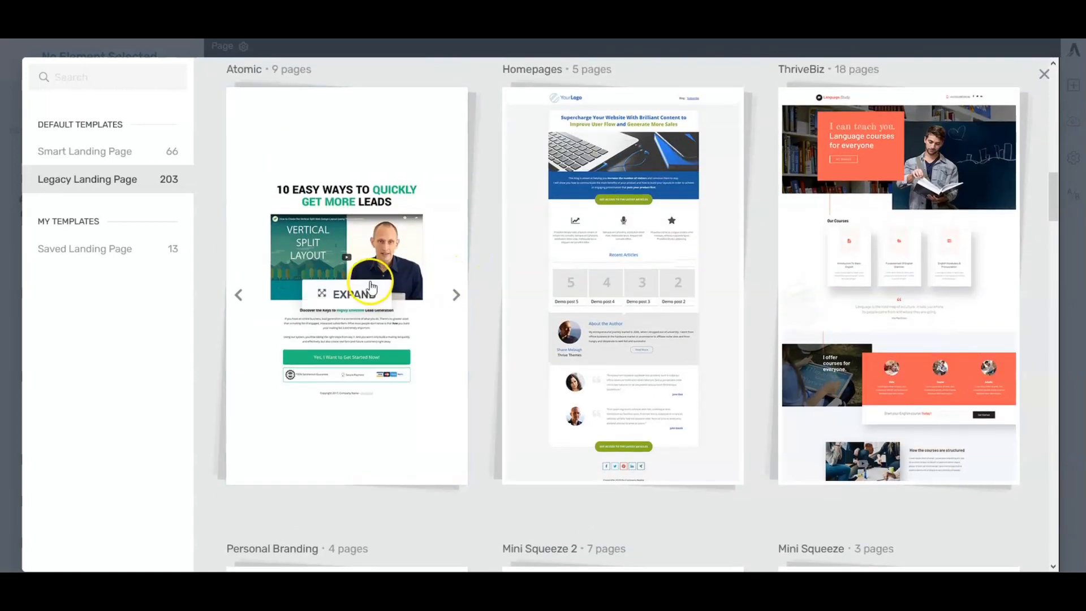
scroll(456, 286, up, 1)
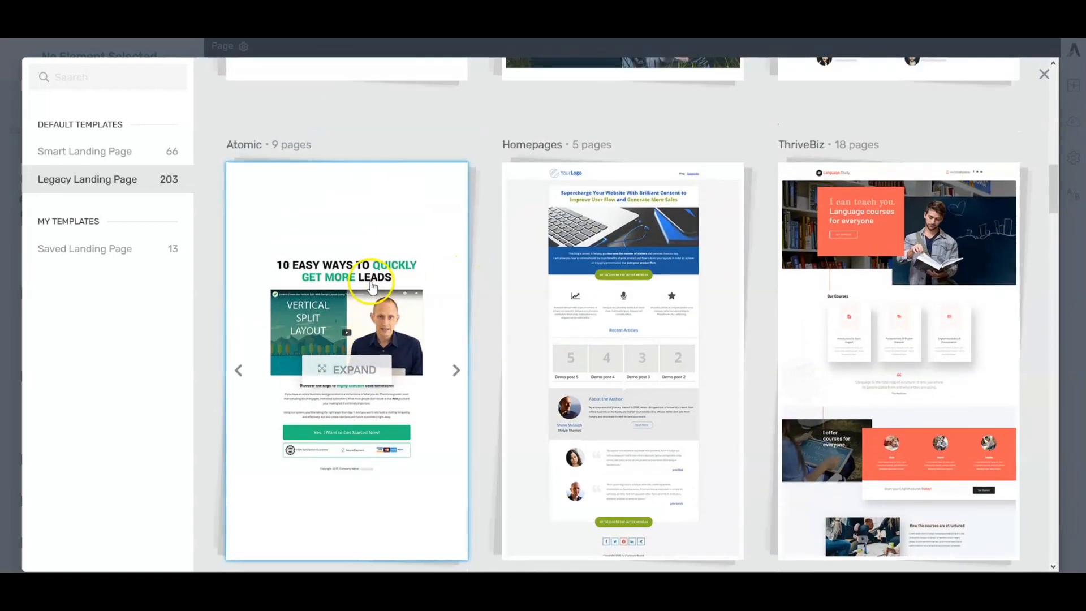
click(330, 281)
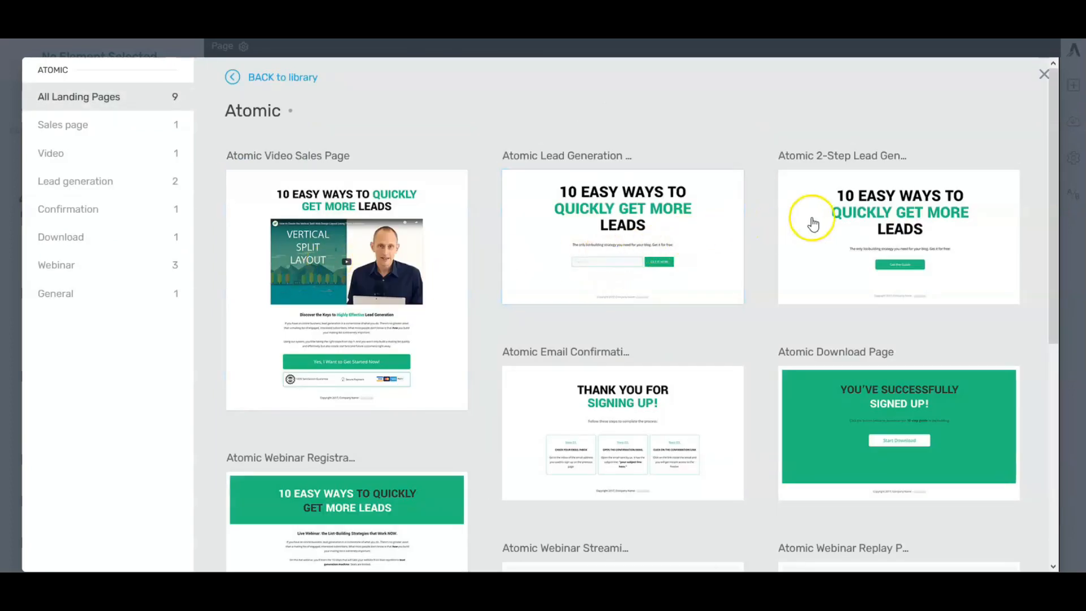
Review the Atomic set's pages and apply the Atomic Video Sales Page template.
scroll(821, 225, down, 1)
scroll(798, 236, down, 2)
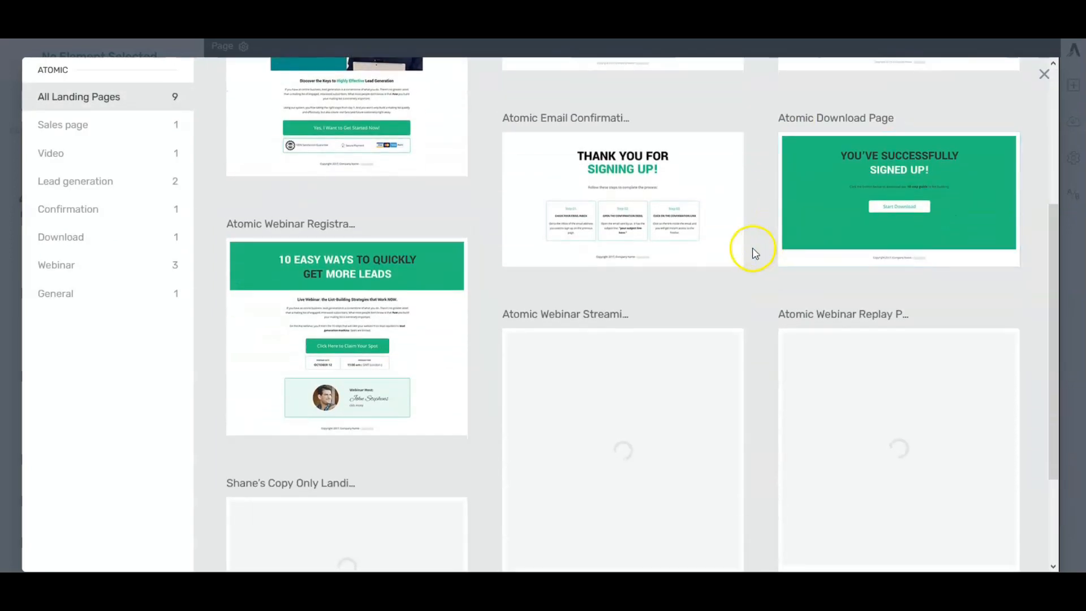
scroll(537, 284, down, 2)
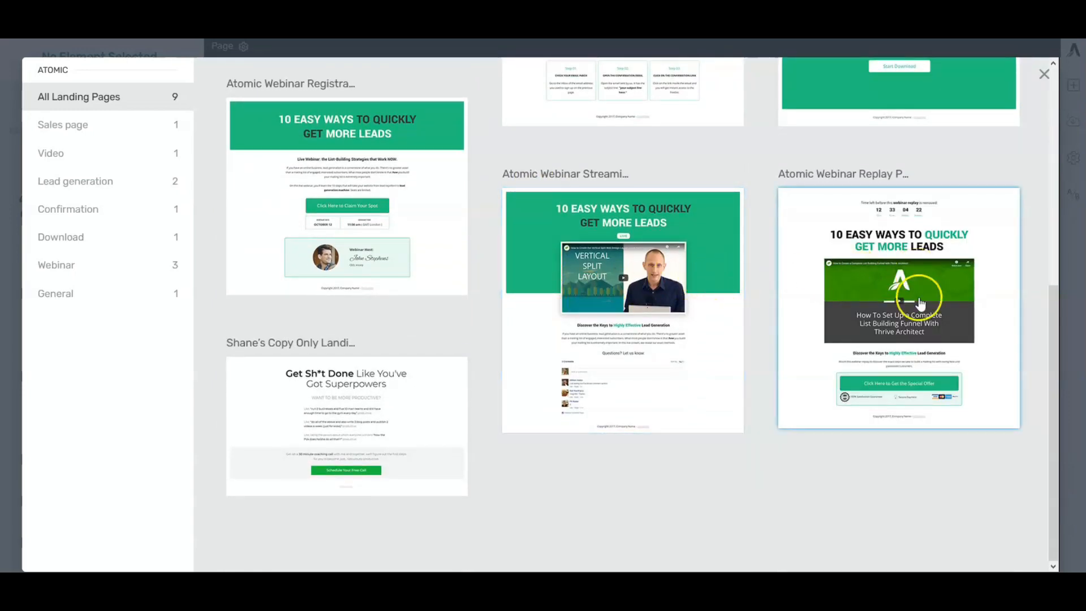
scroll(695, 417, up, 5)
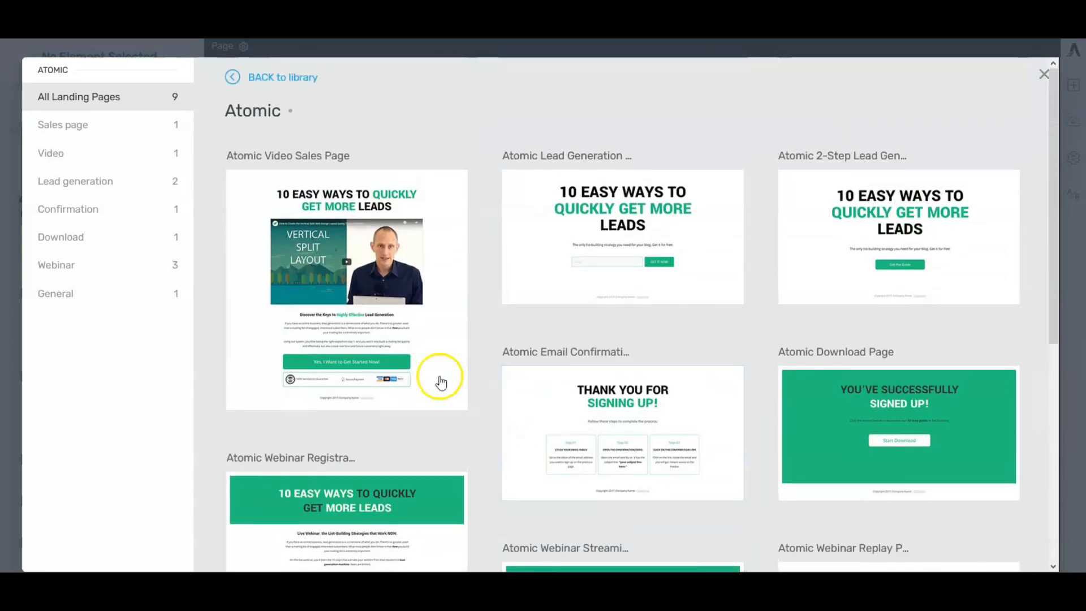
click(343, 278)
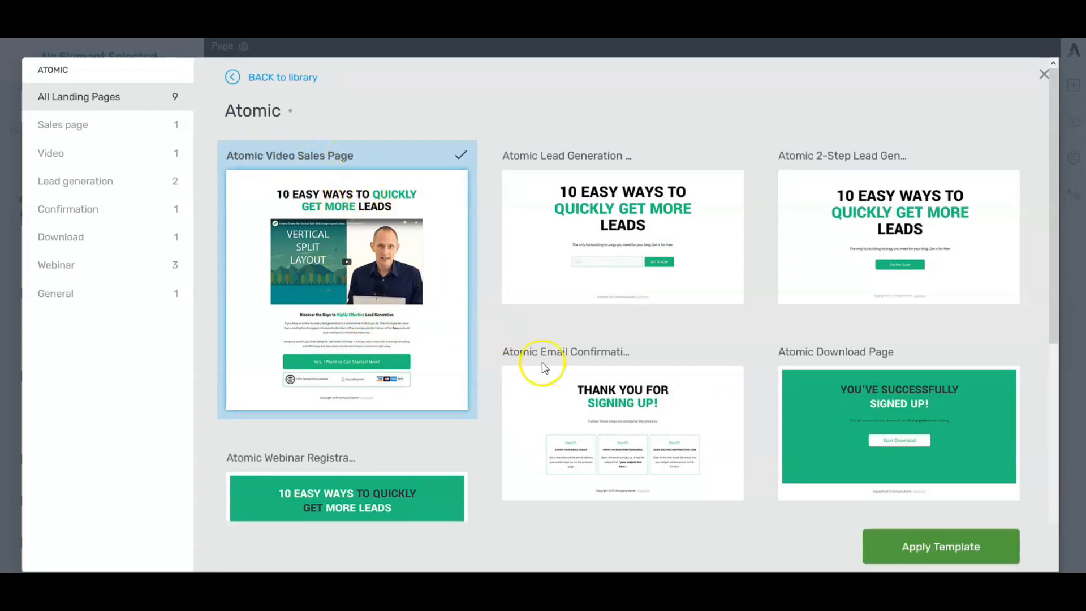
click(905, 546)
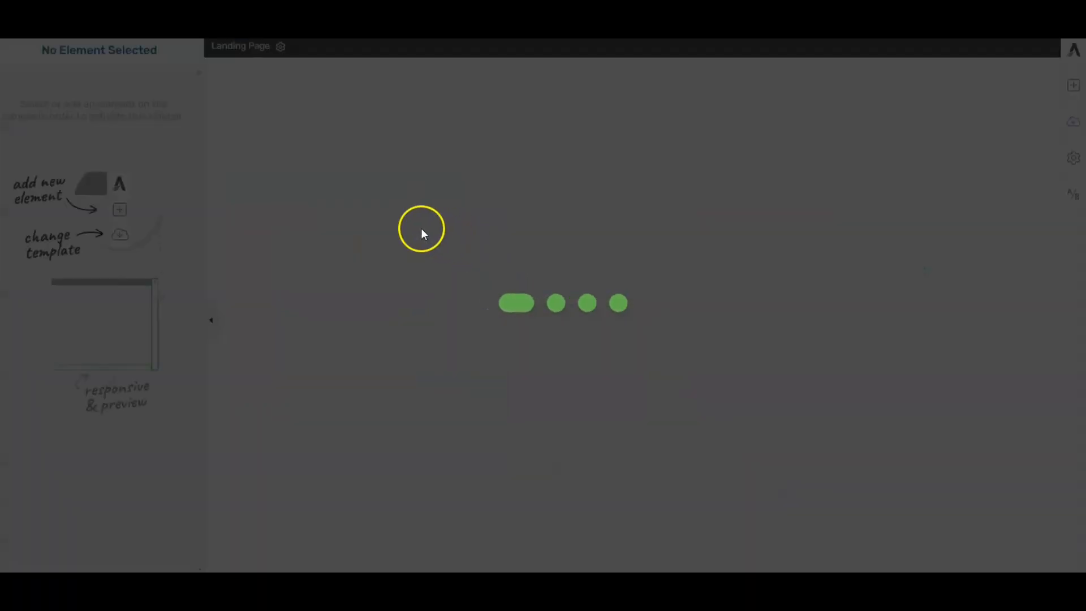
Examine the applied template's headline, video, body text, call-to-action button, payment badges and footer.
scroll(908, 335, down, 2)
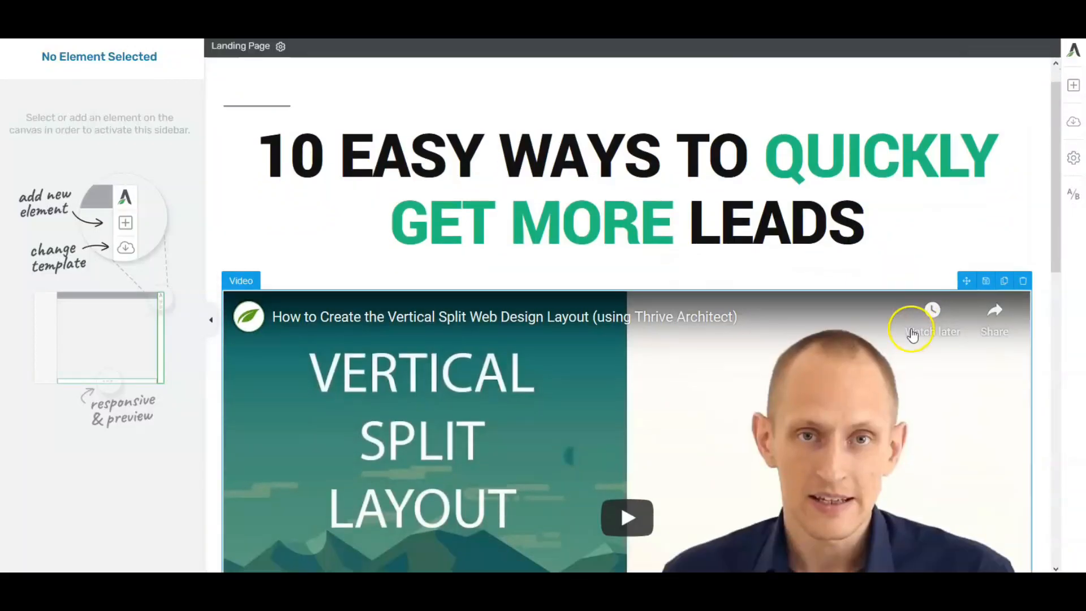
scroll(912, 335, down, 10)
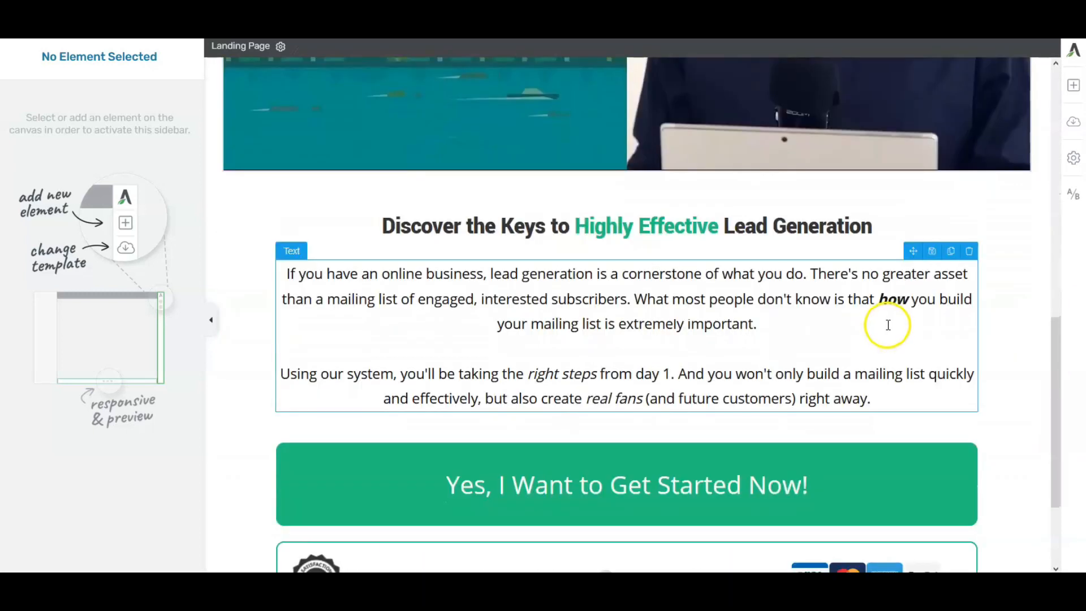
scroll(890, 329, up, 7)
scroll(890, 329, up, 4)
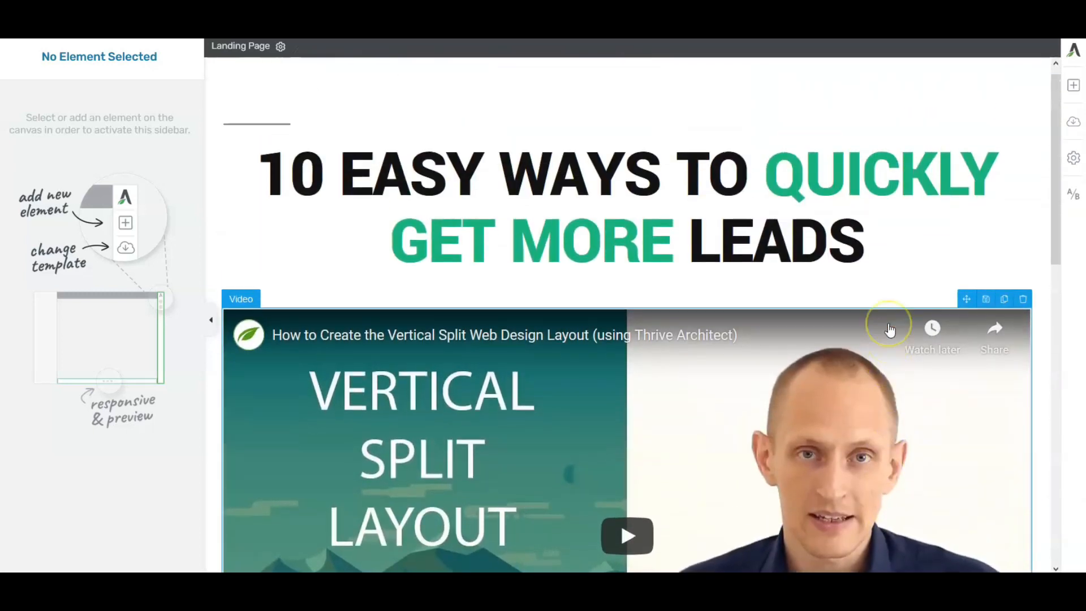
scroll(855, 335, down, 10)
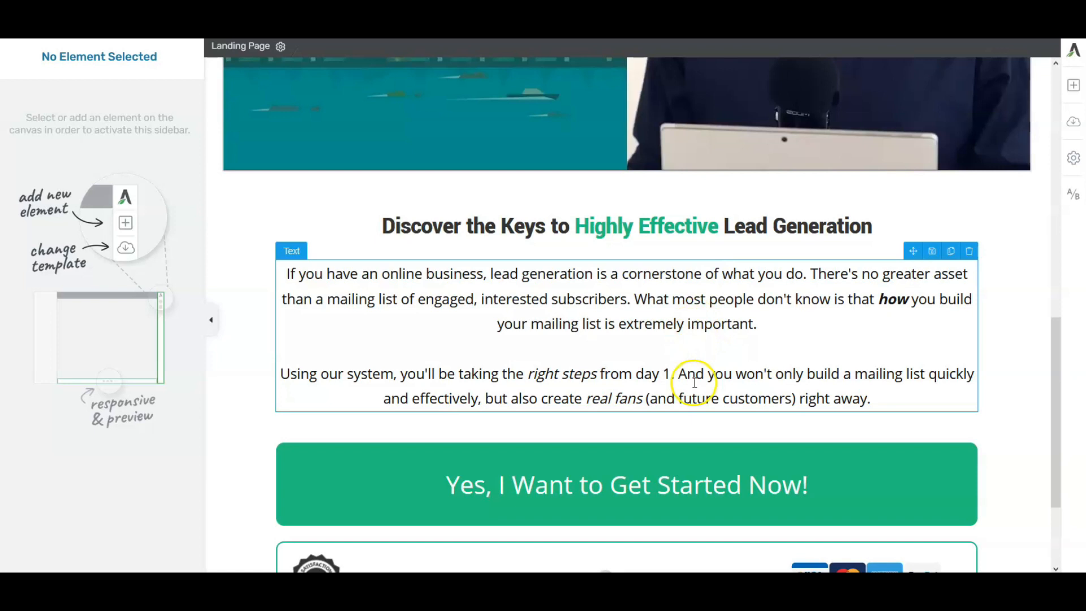
scroll(673, 424, down, 2)
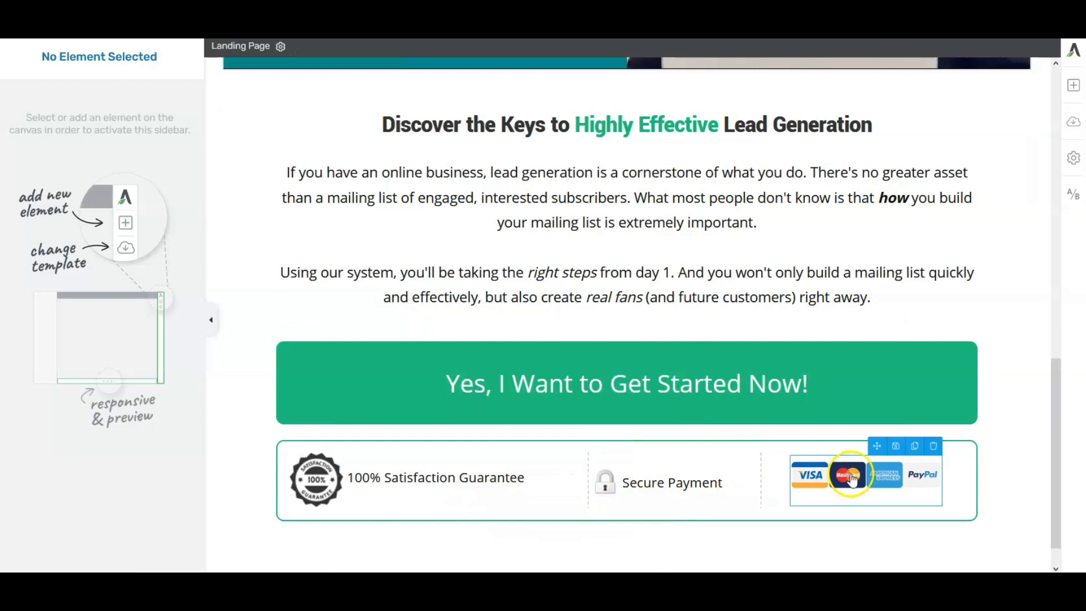
scroll(852, 477, down, 1)
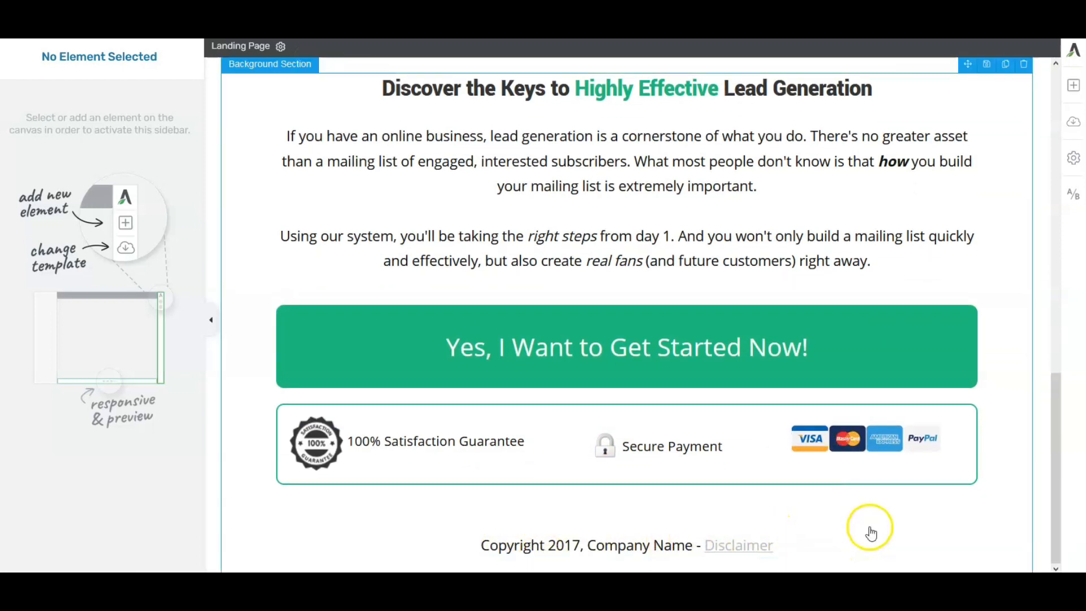
scroll(992, 460, up, 12)
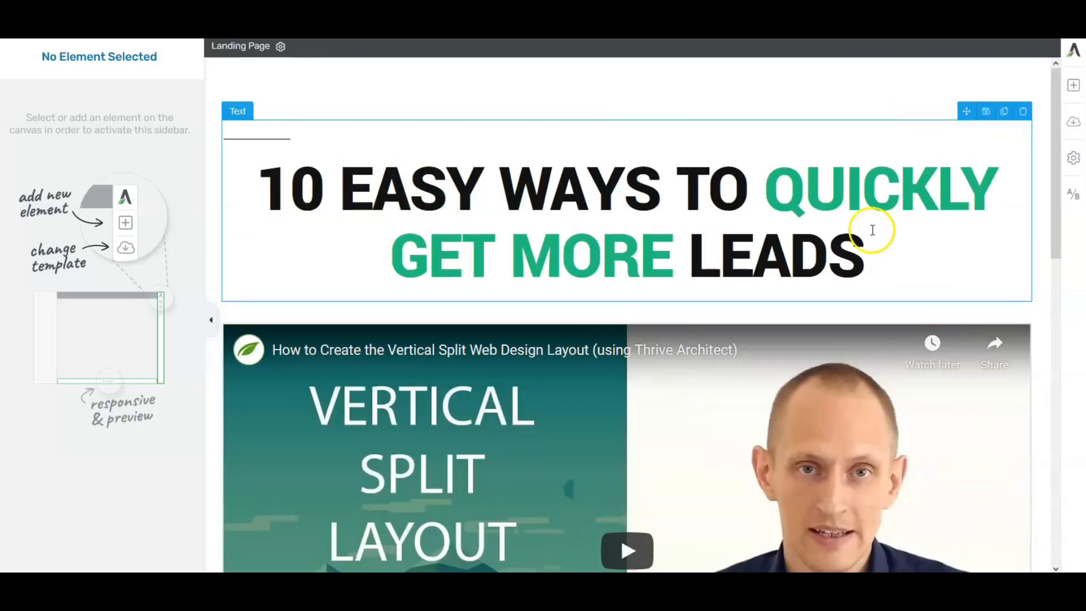
Replace the template's main headline with "You Can Save Thousands Now........" copied from the Notepad notes.
double_click(841, 215)
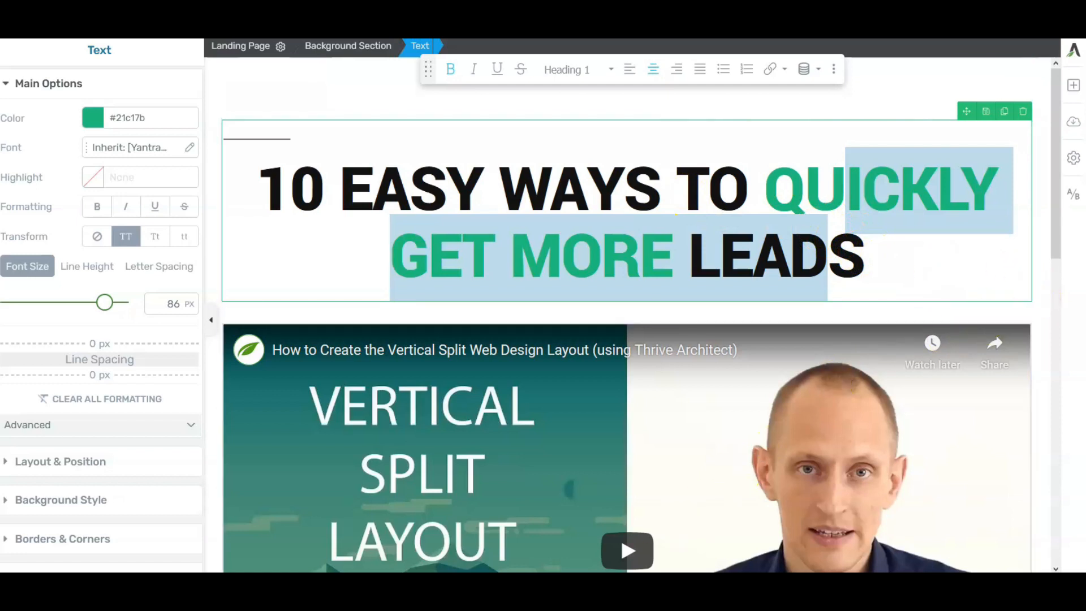
click(543, 586)
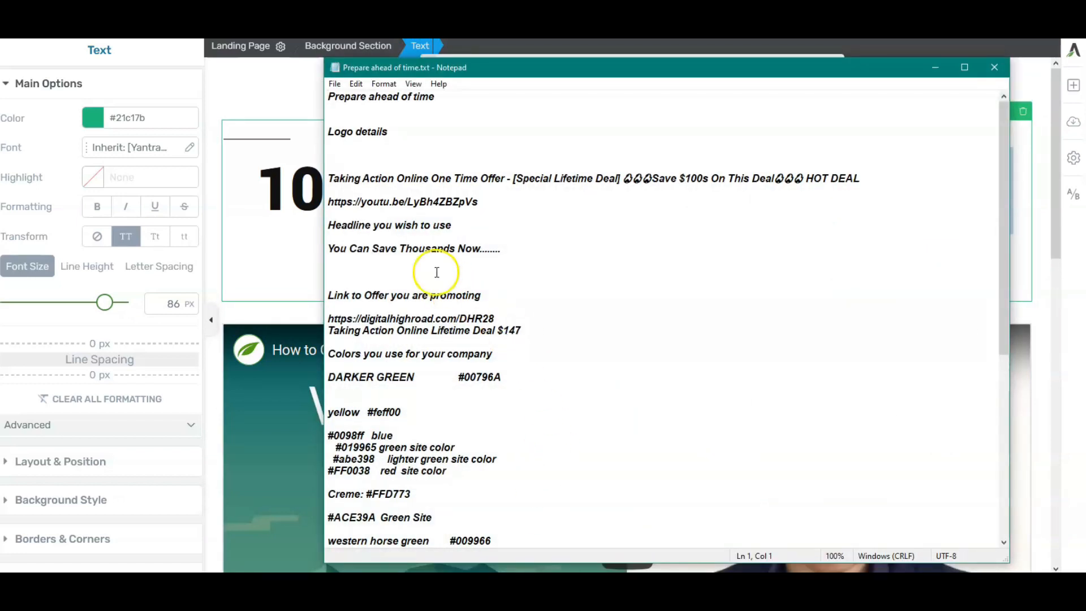
drag(330, 249, 463, 251)
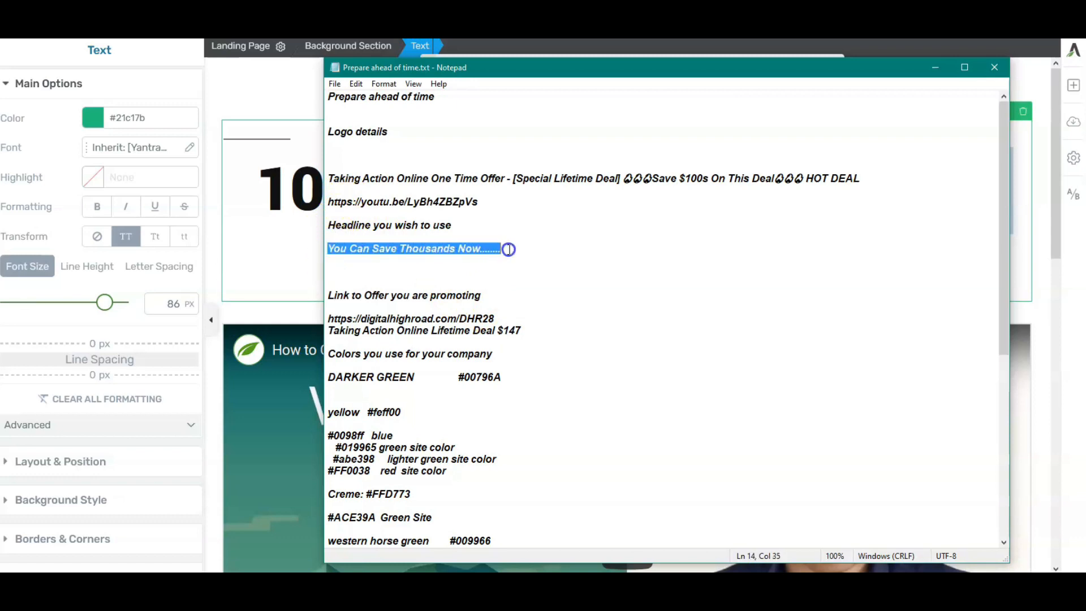
click(935, 67)
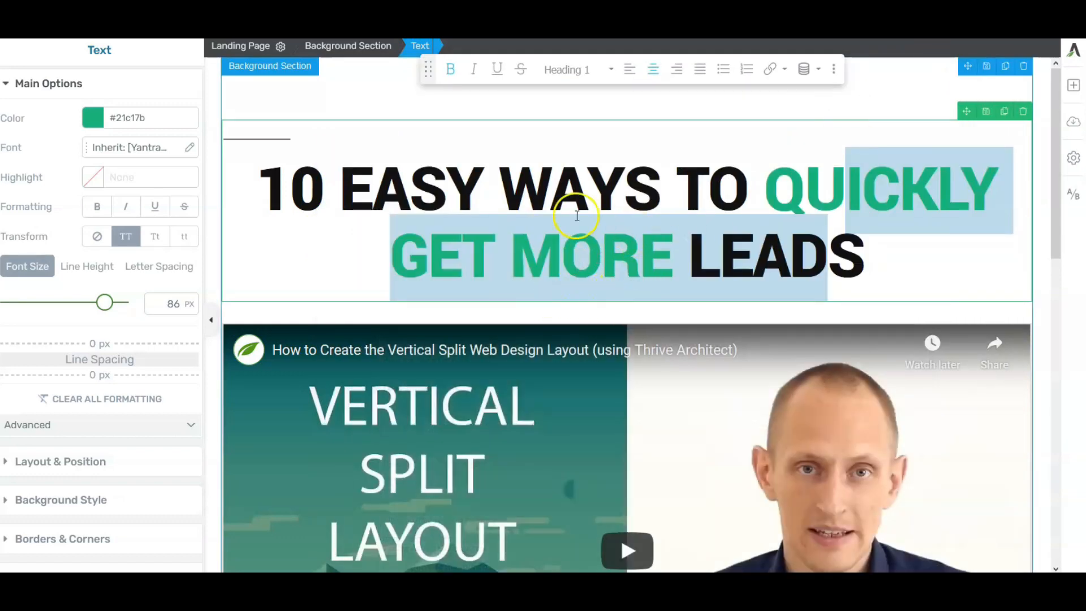
drag(256, 175, 861, 243)
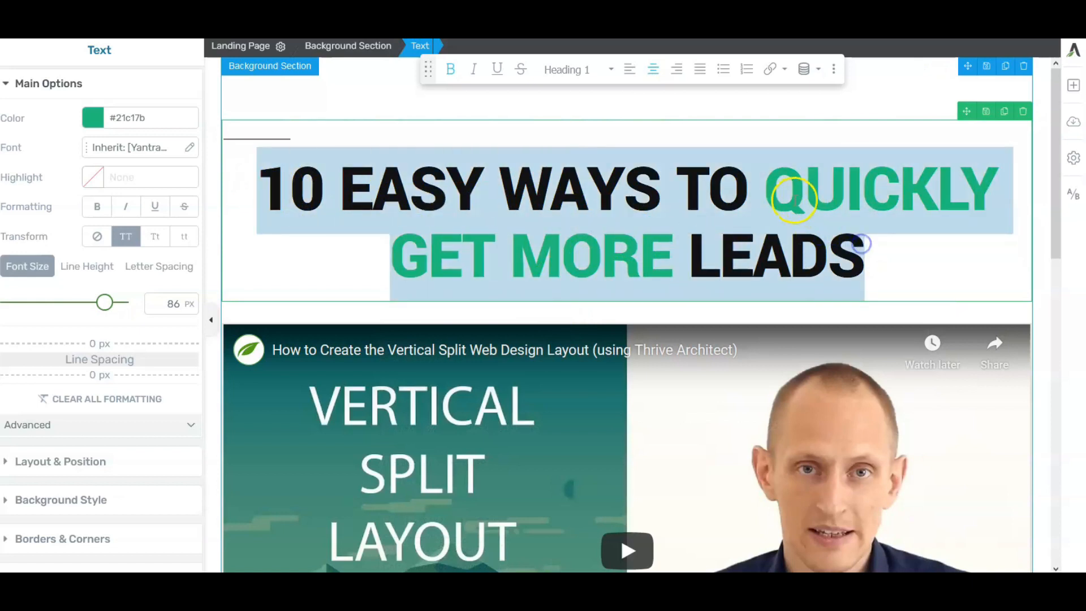
right_click(763, 194)
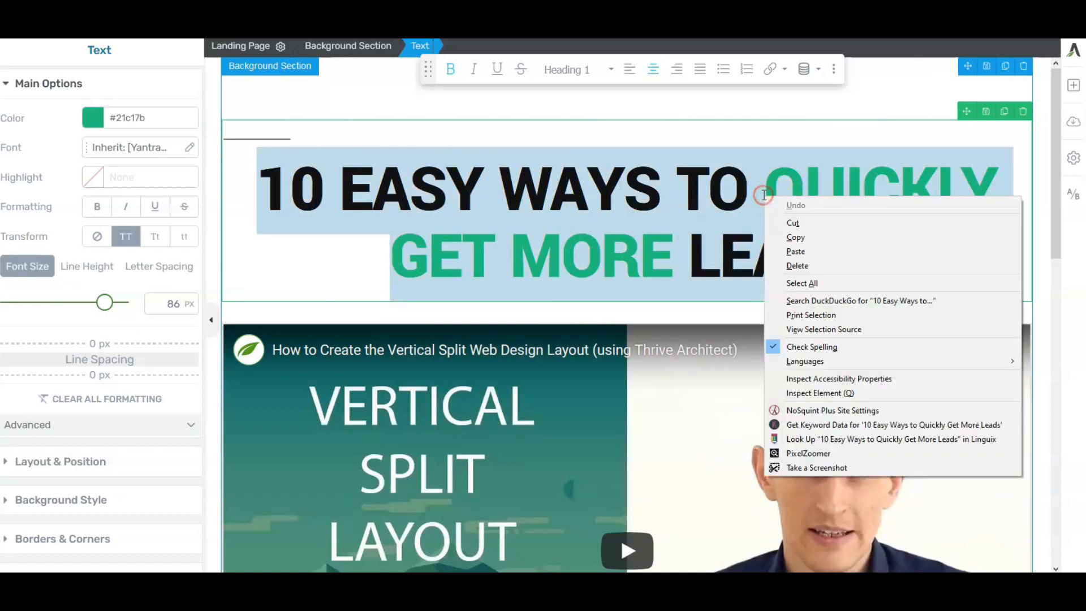
click(791, 253)
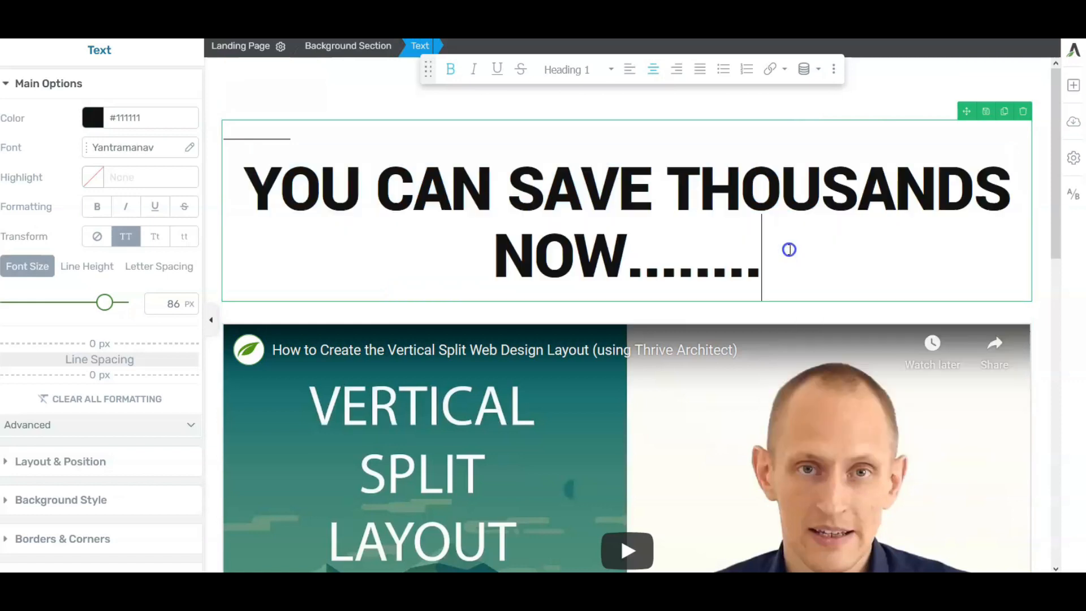
click(793, 248)
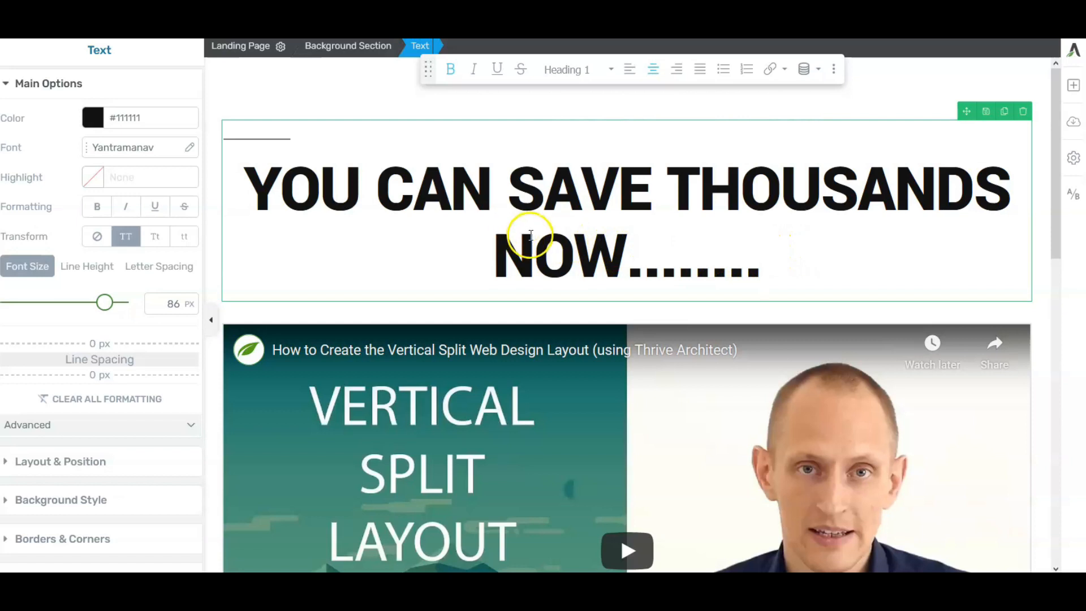
scroll(833, 200, down, 4)
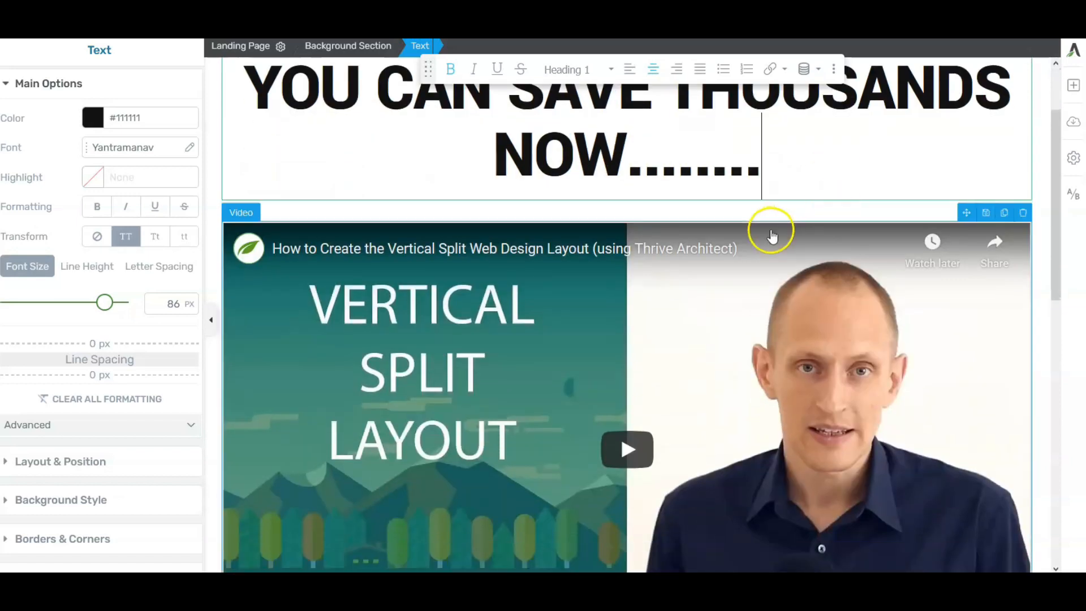
click(680, 261)
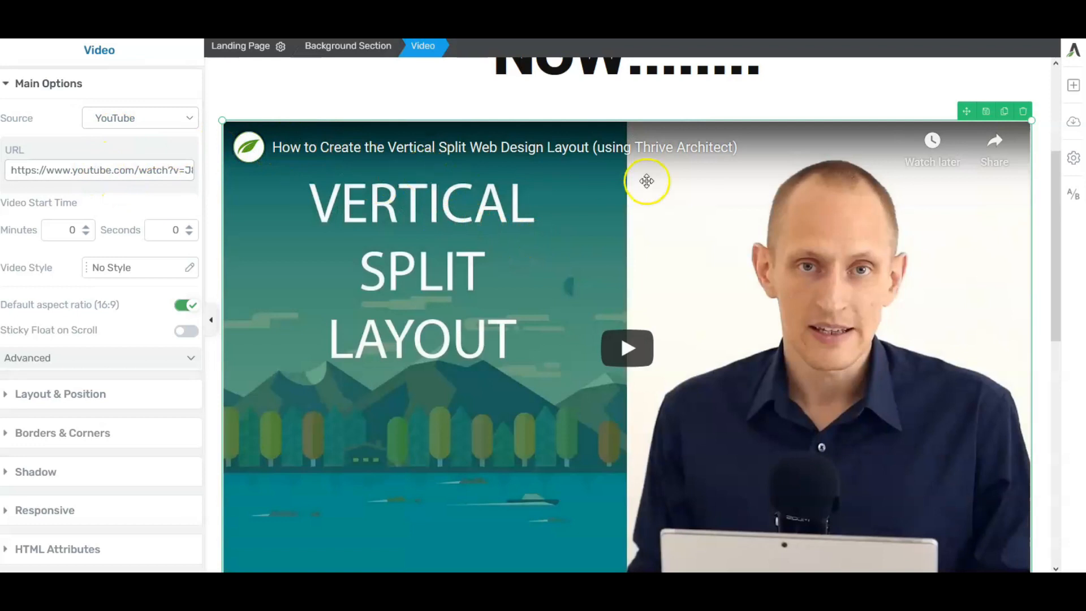
triple_click(104, 174)
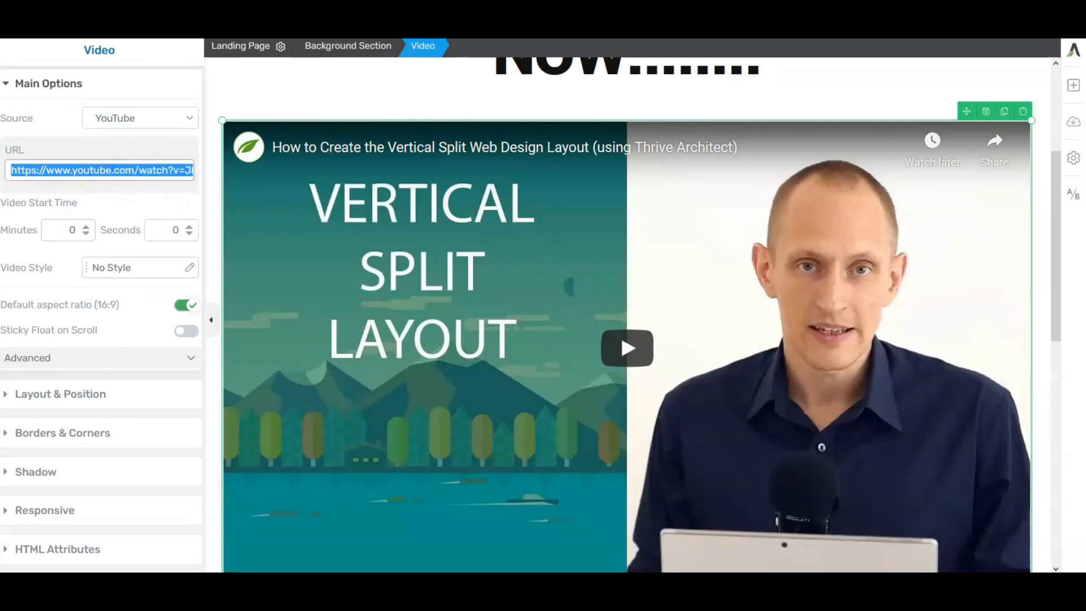
key(alt+Tab)
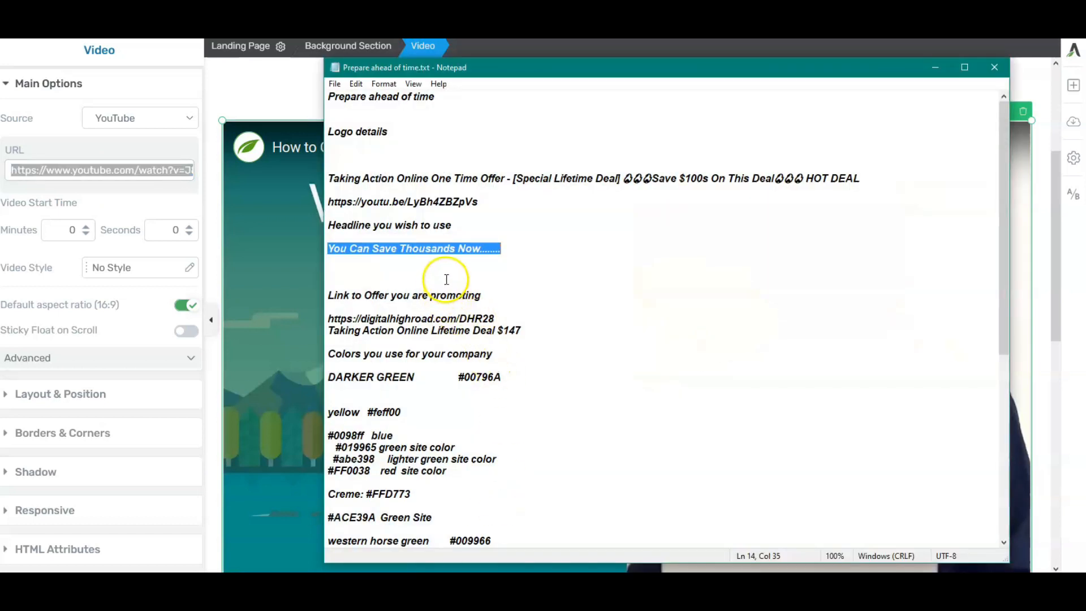
click(447, 273)
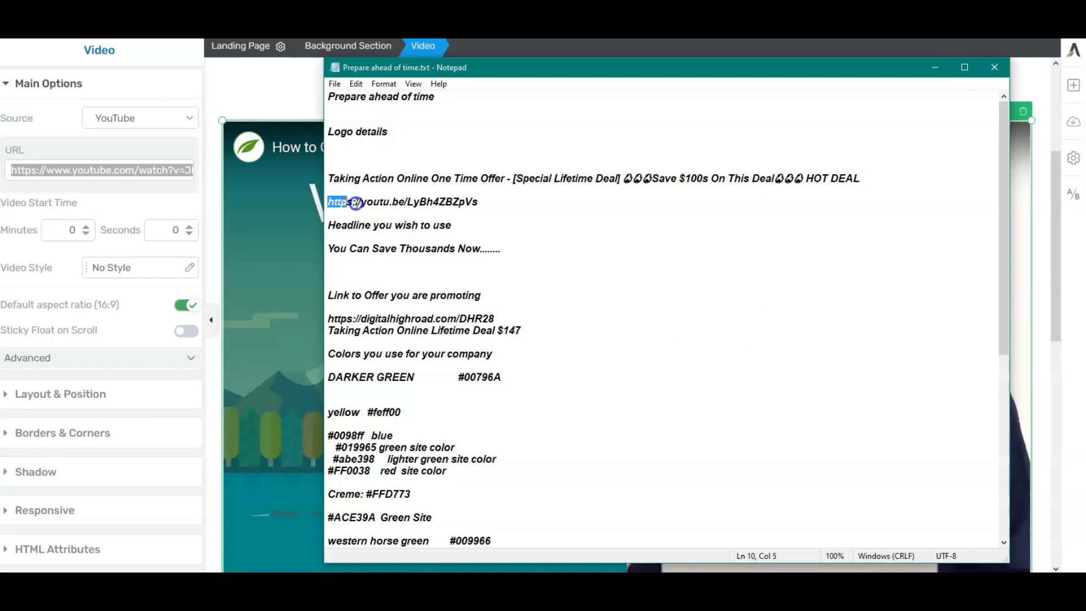
drag(355, 203, 419, 204)
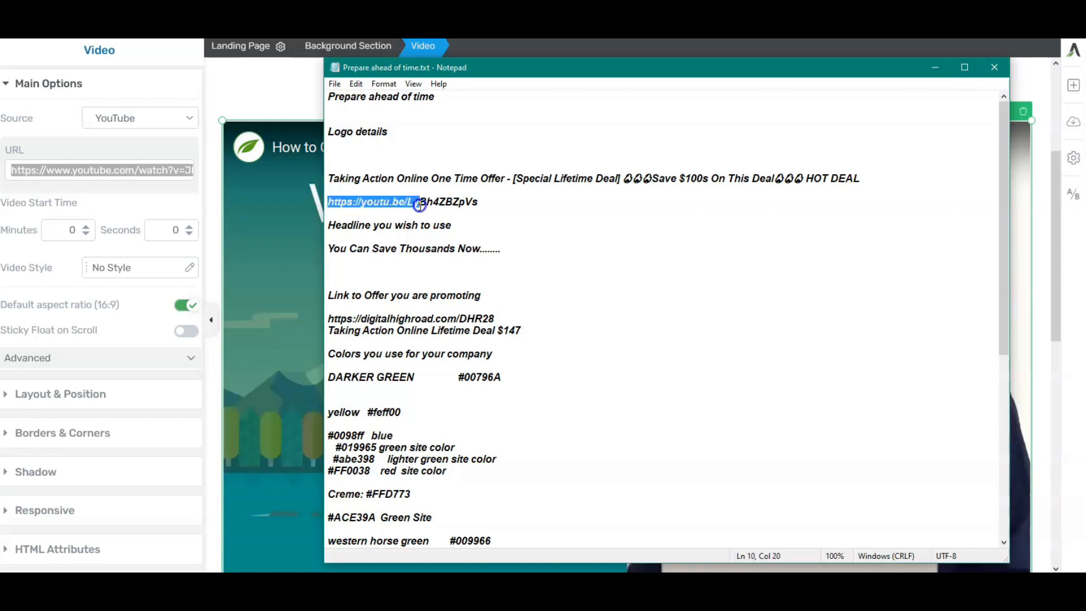
right_click(480, 204)
click(509, 248)
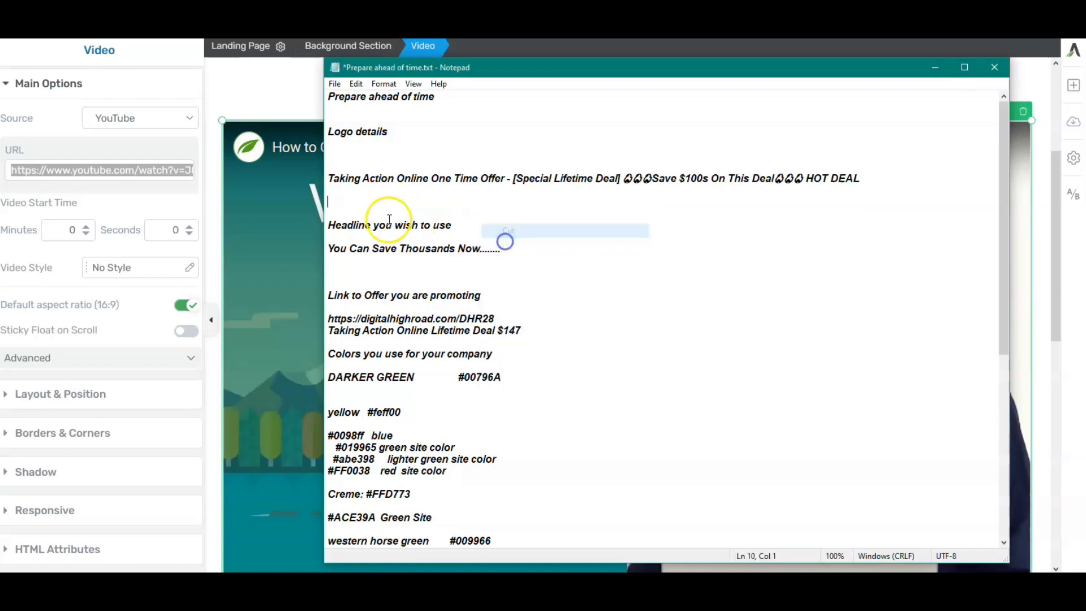
click(139, 174)
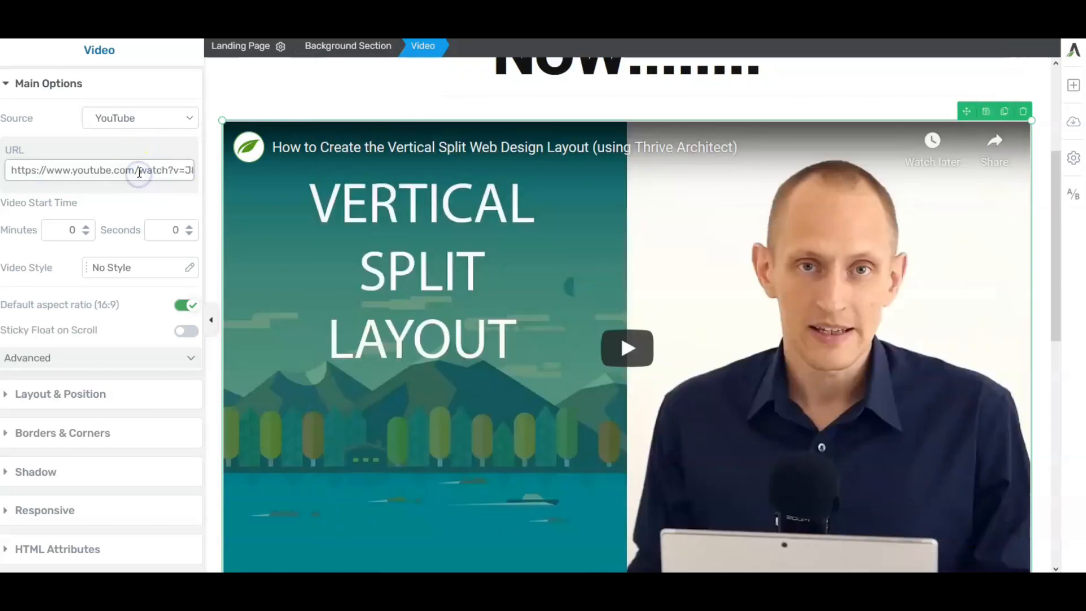
right_click(139, 173)
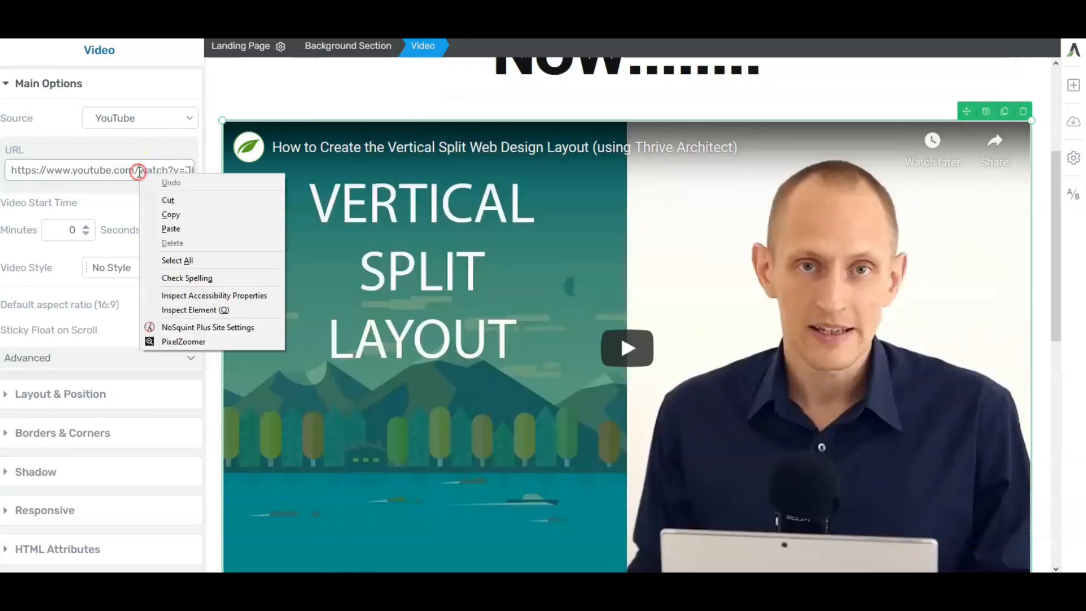
click(164, 259)
right_click(152, 171)
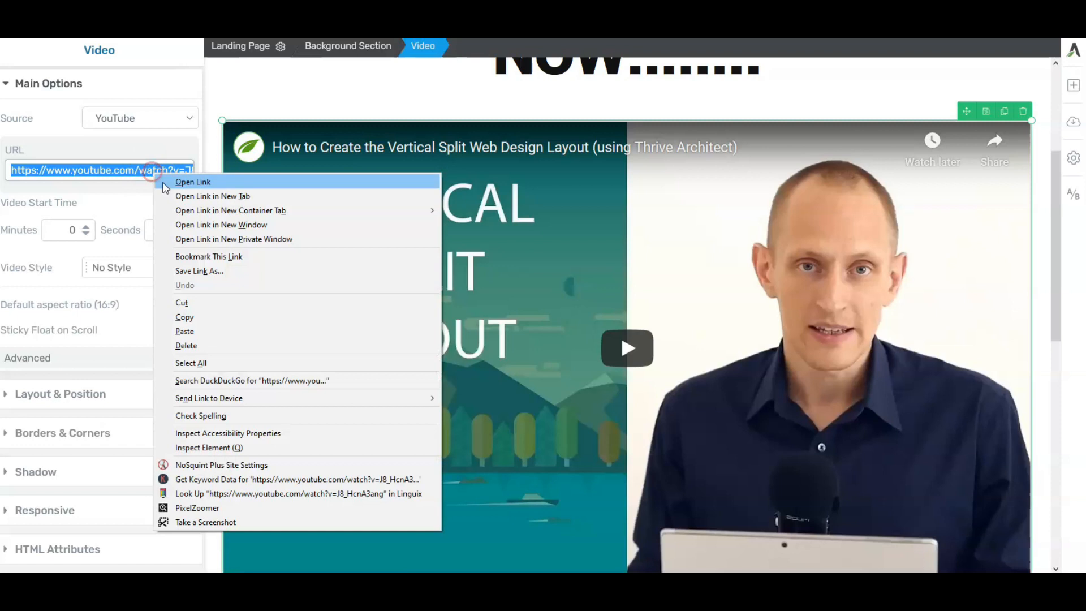
click(183, 332)
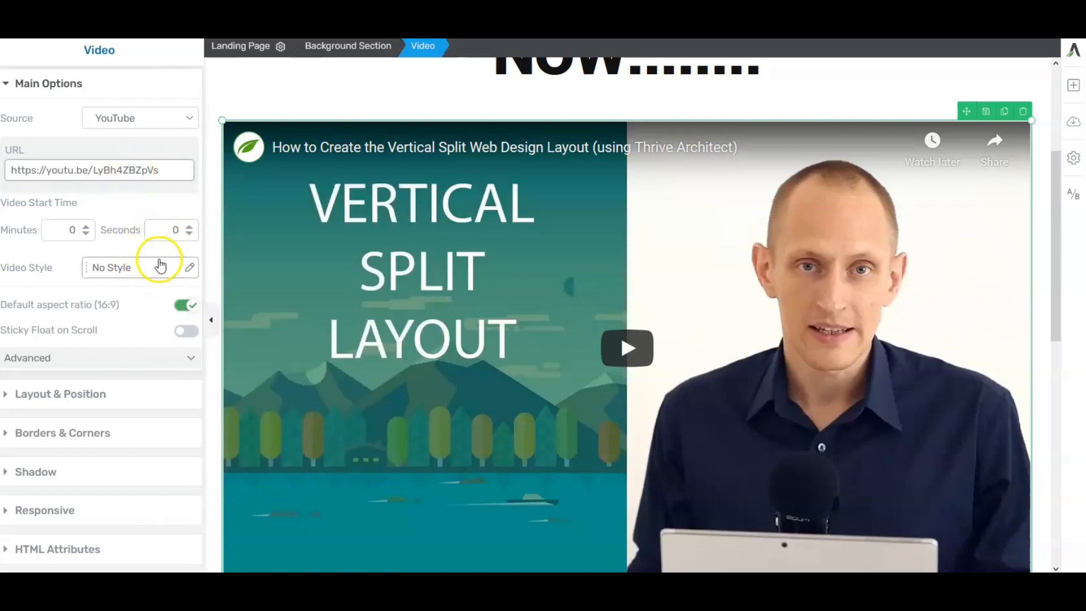
Review the available video styles, apply No Style to the video and save the page.
click(140, 275)
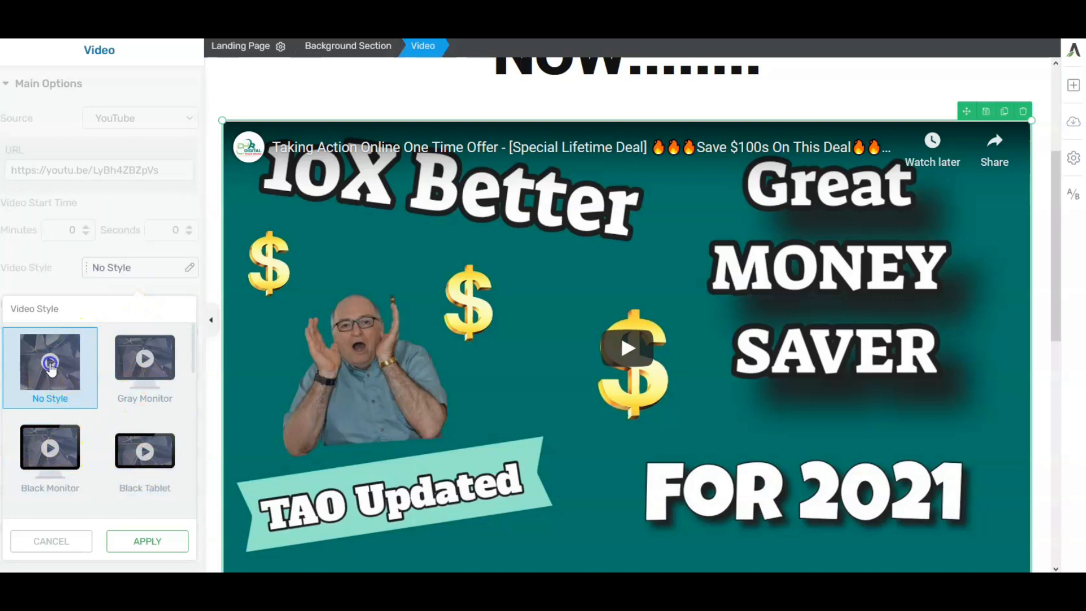
scroll(53, 370, down, 2)
click(143, 546)
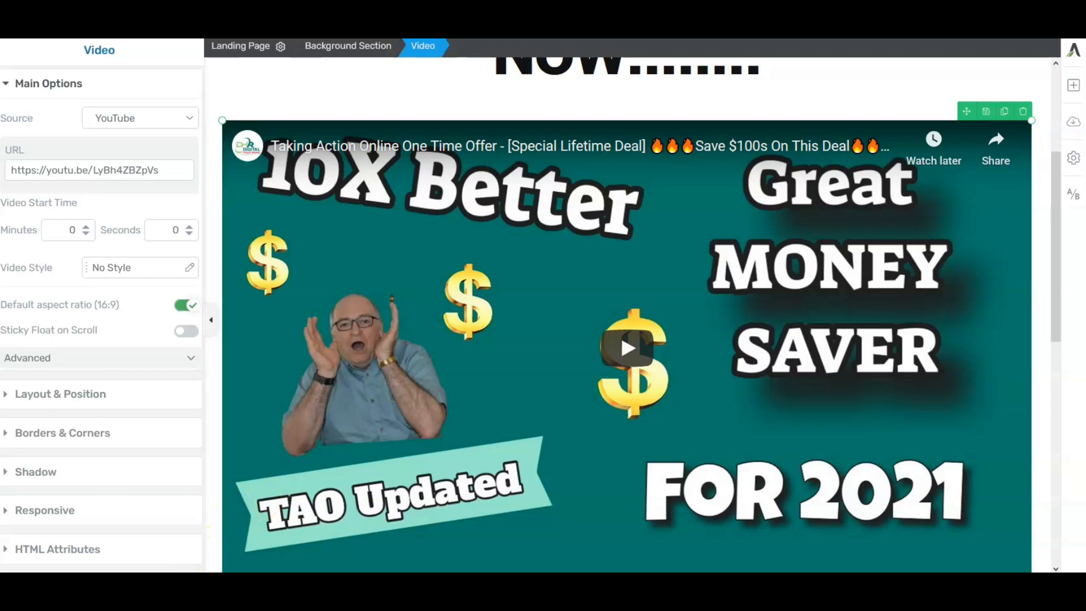
key(ctrl+s)
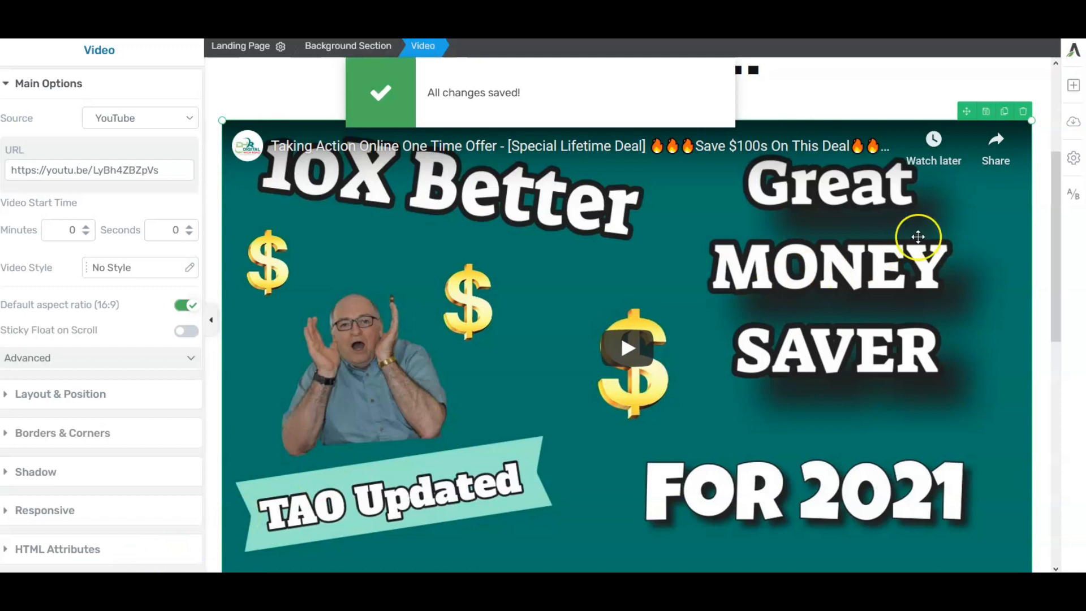
Select the subheading below the video and copy "Taking Action Online is Now Discounted Heavily" from the Notepad notes.
scroll(829, 238, up, 3)
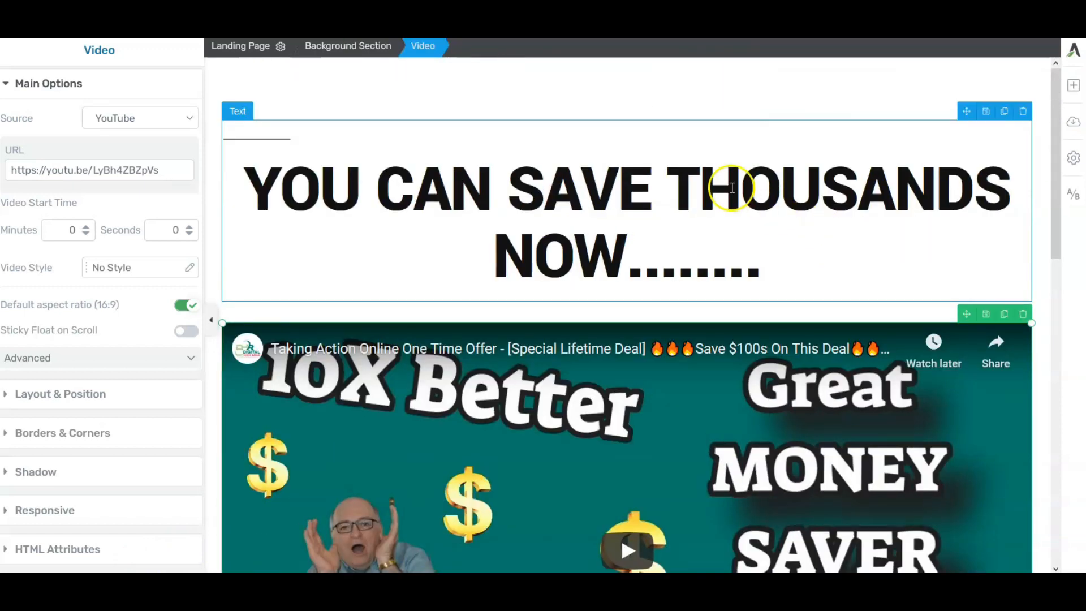
scroll(733, 188, down, 5)
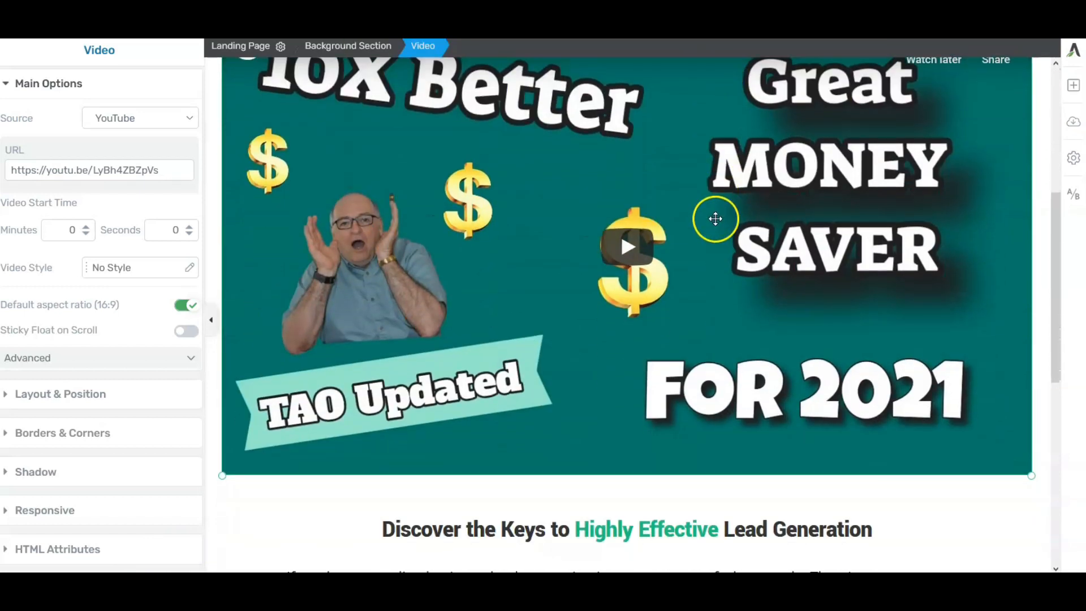
scroll(715, 219, down, 3)
click(602, 323)
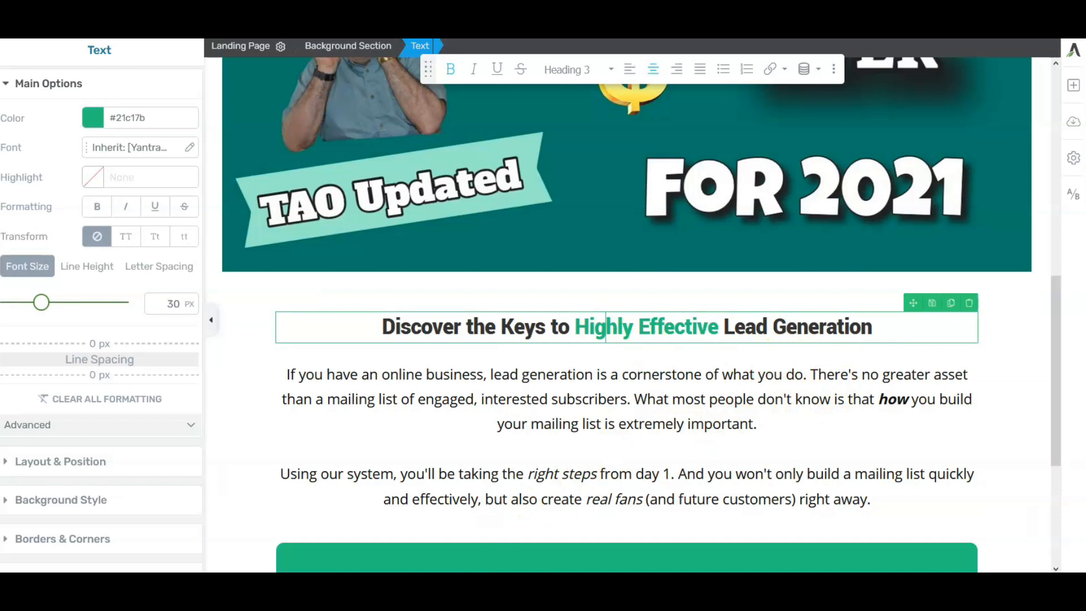
key(alt+Tab)
scroll(377, 356, down, 3)
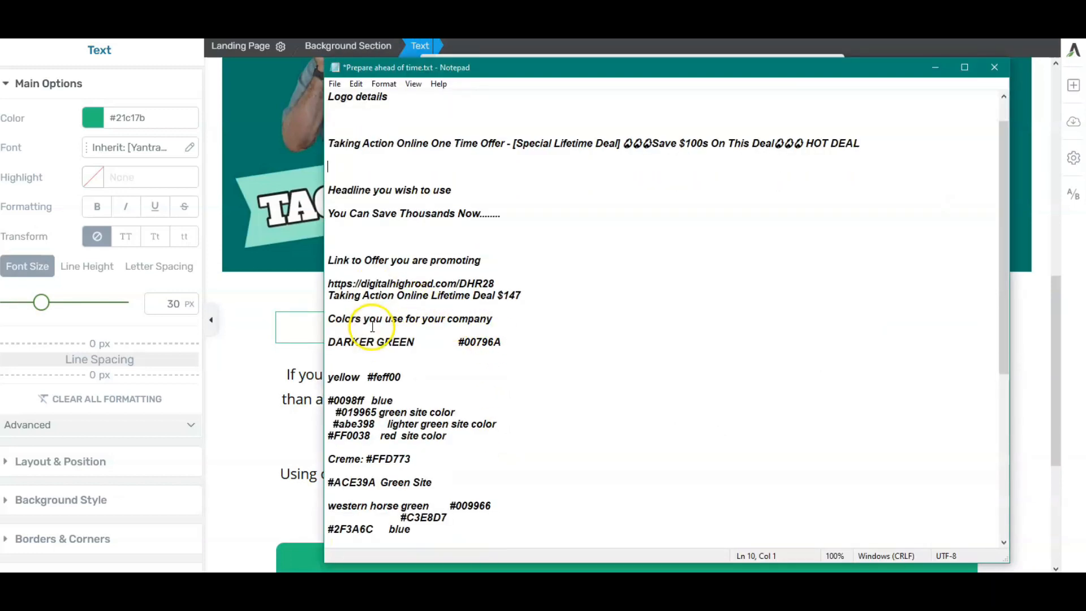
scroll(378, 364, down, 4)
drag(328, 353, 421, 365)
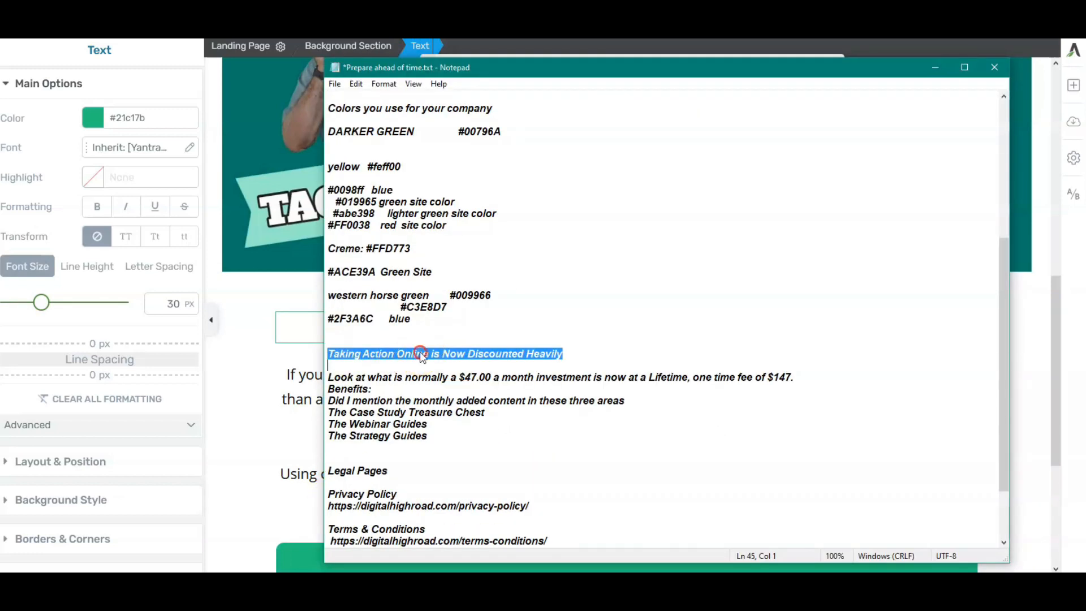
right_click(422, 353)
click(450, 394)
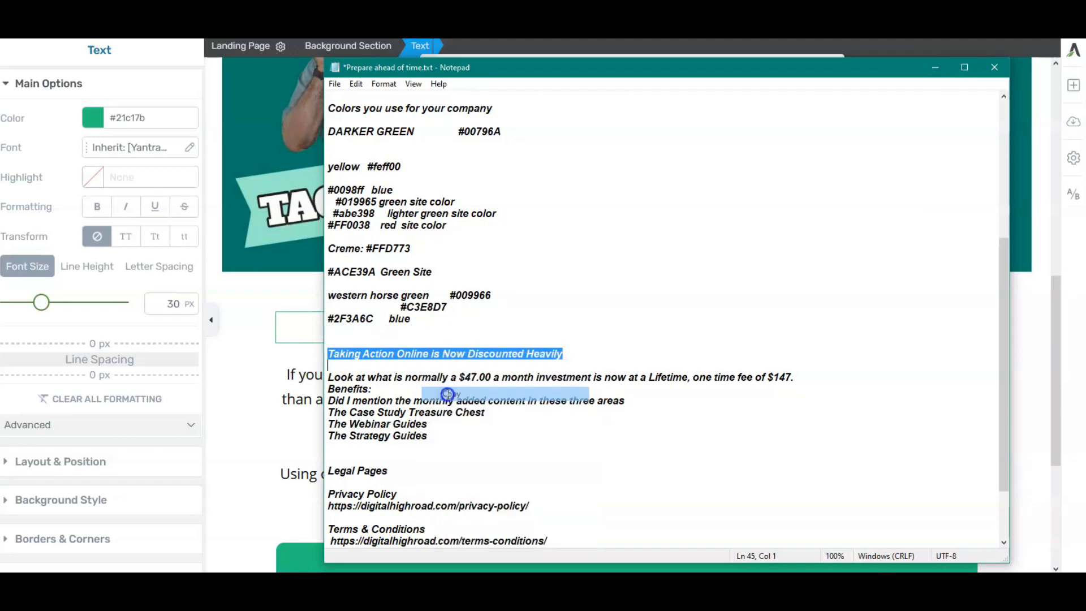
Replace the "Discover the Keys to Highly Effective Lead Generation" subheading with the copied line and save the page.
click(315, 333)
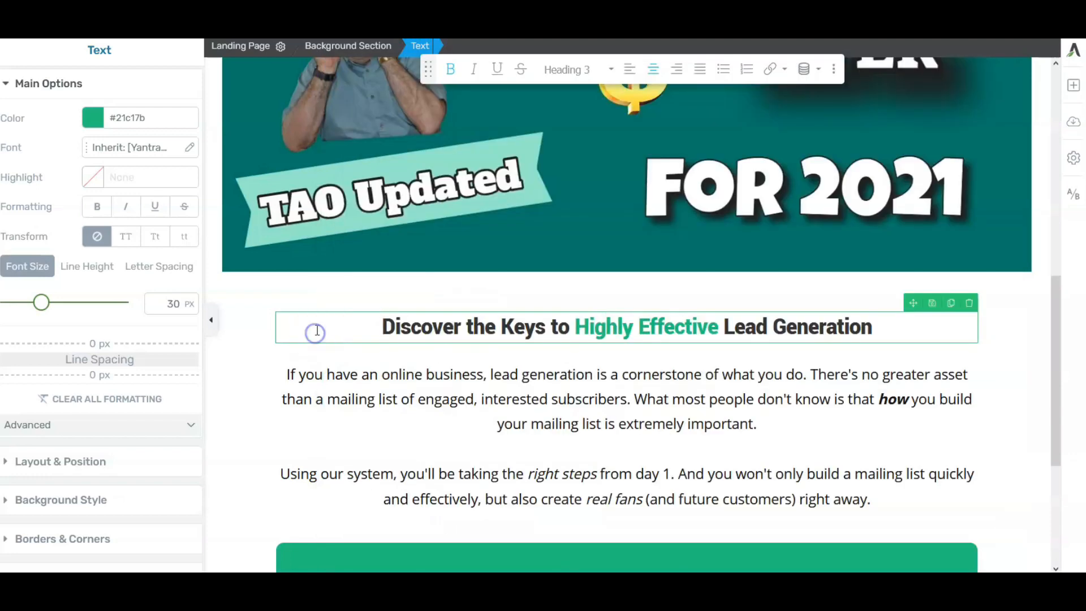
click(383, 326)
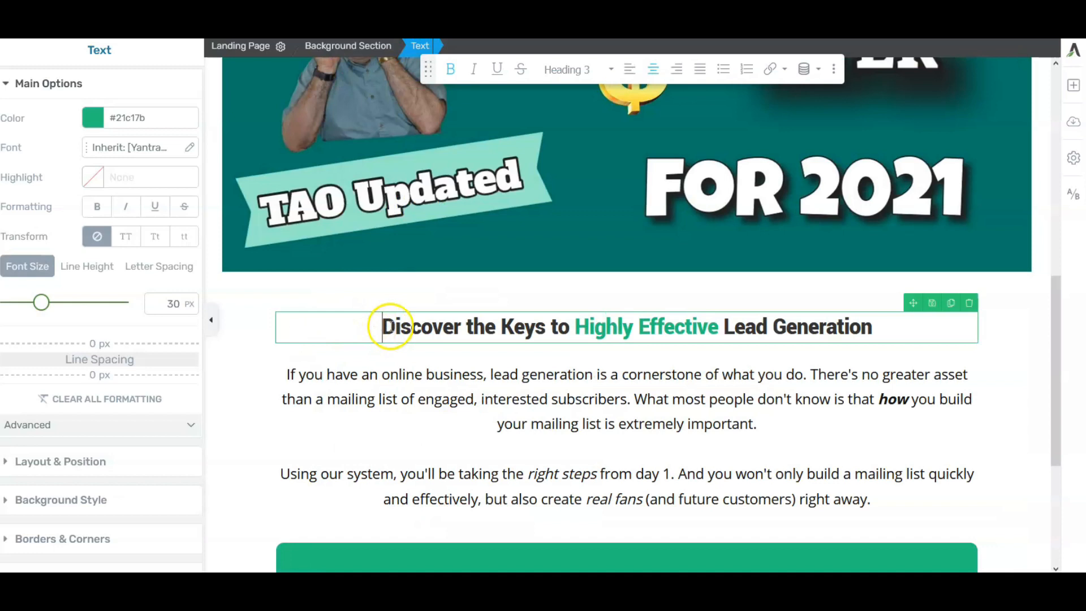
drag(425, 326, 862, 324)
right_click(866, 324)
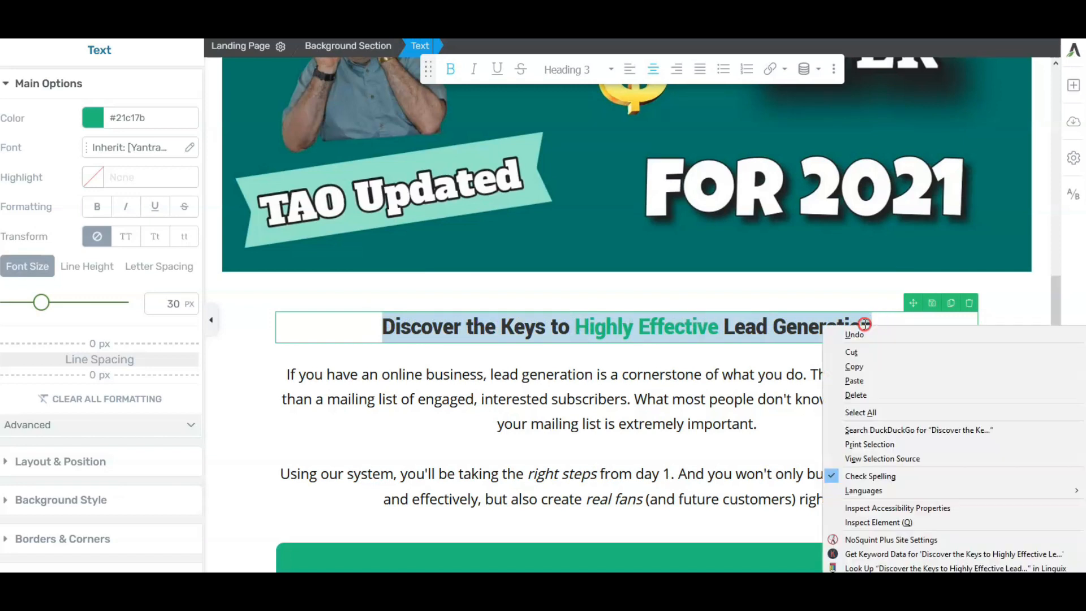
click(854, 381)
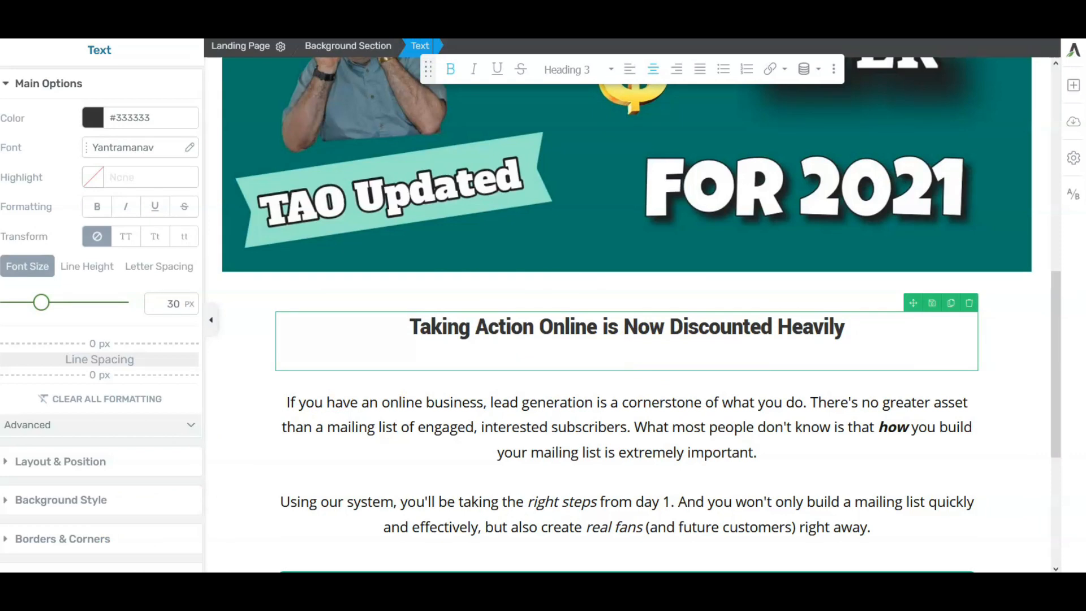
click(519, 428)
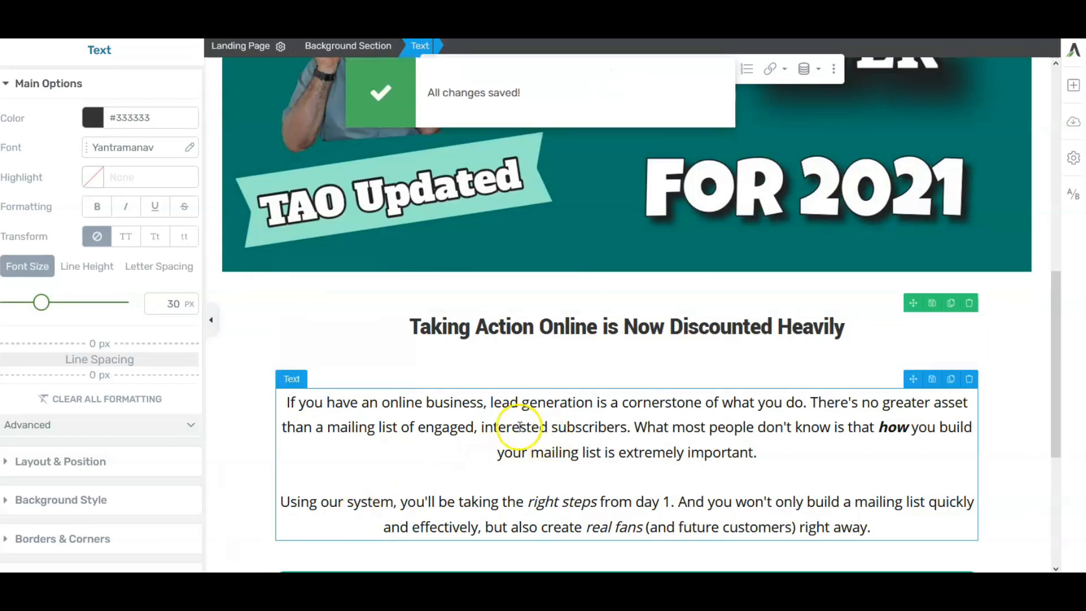
Copy the offer text from "Look at what is normally a $47.00 a month" through "The Strategy Guides" from the Notepad notes.
scroll(497, 422, down, 2)
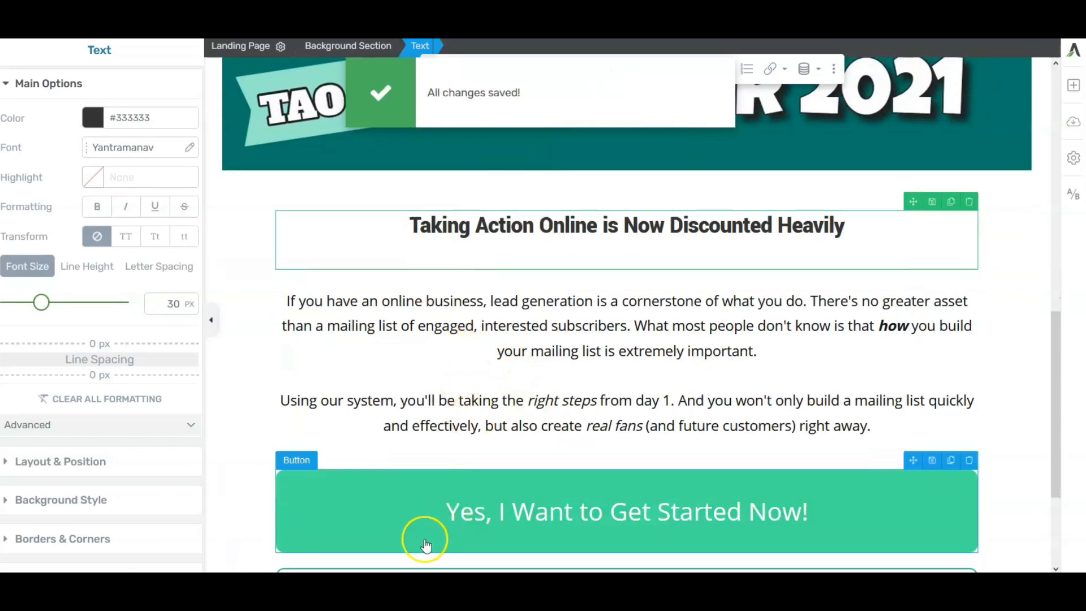
click(461, 546)
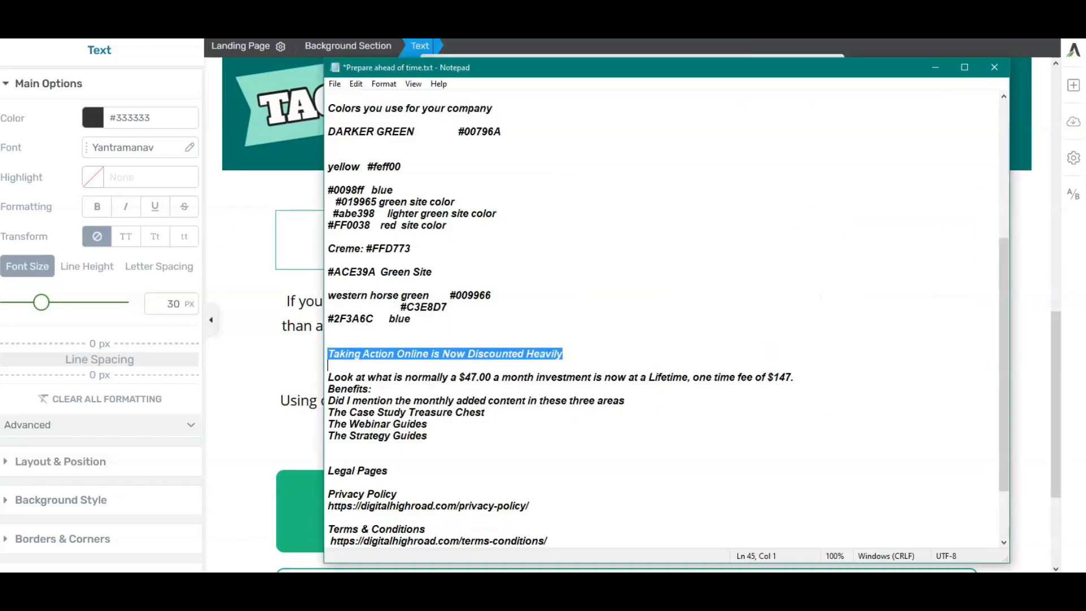
drag(330, 377, 457, 438)
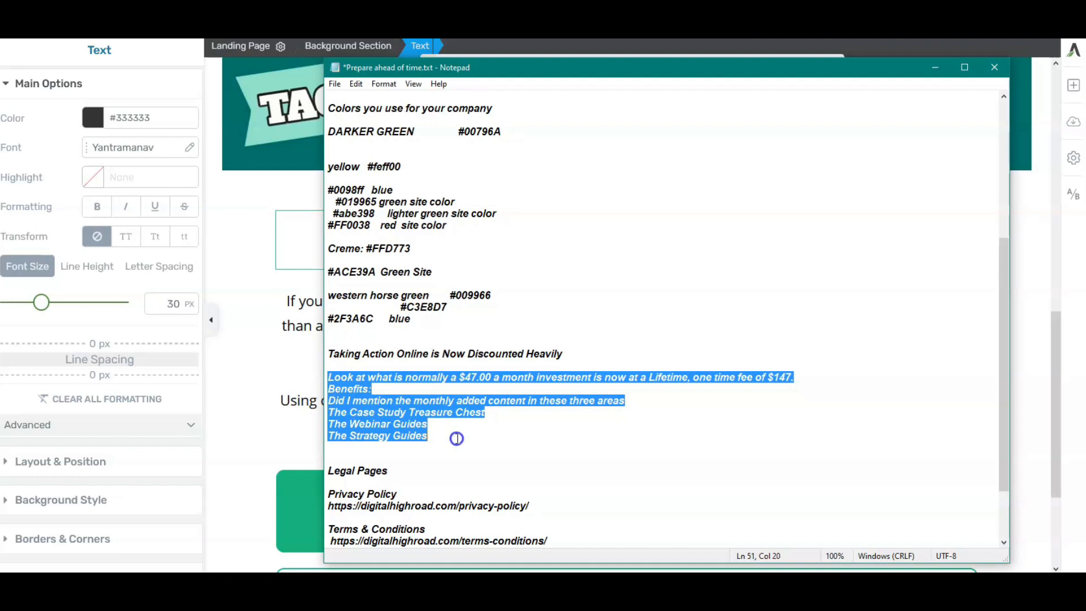
right_click(459, 406)
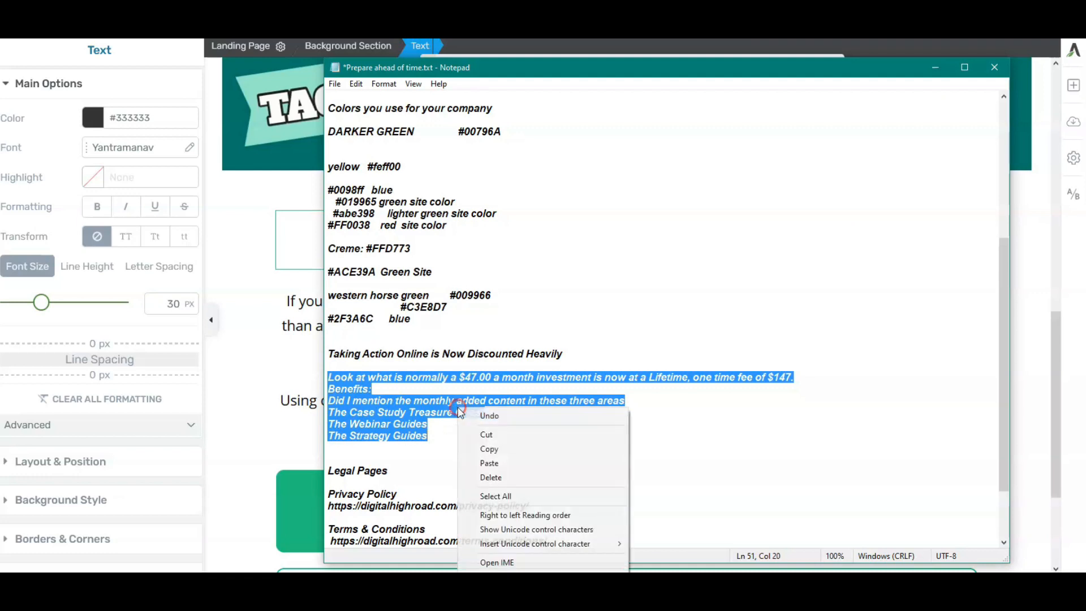
click(486, 448)
scroll(514, 145, up, 5)
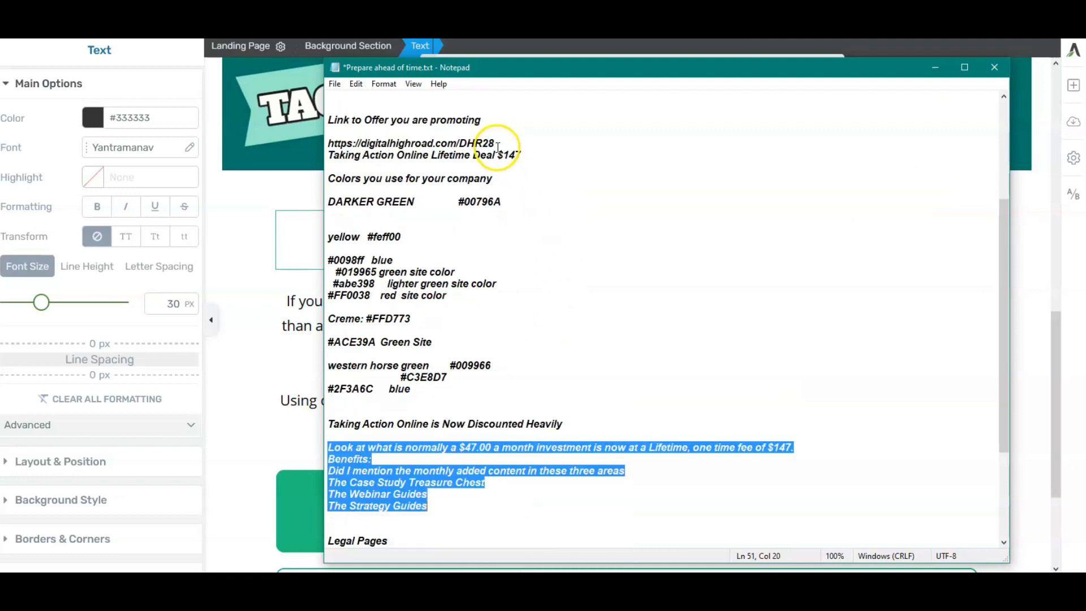
scroll(441, 132, up, 2)
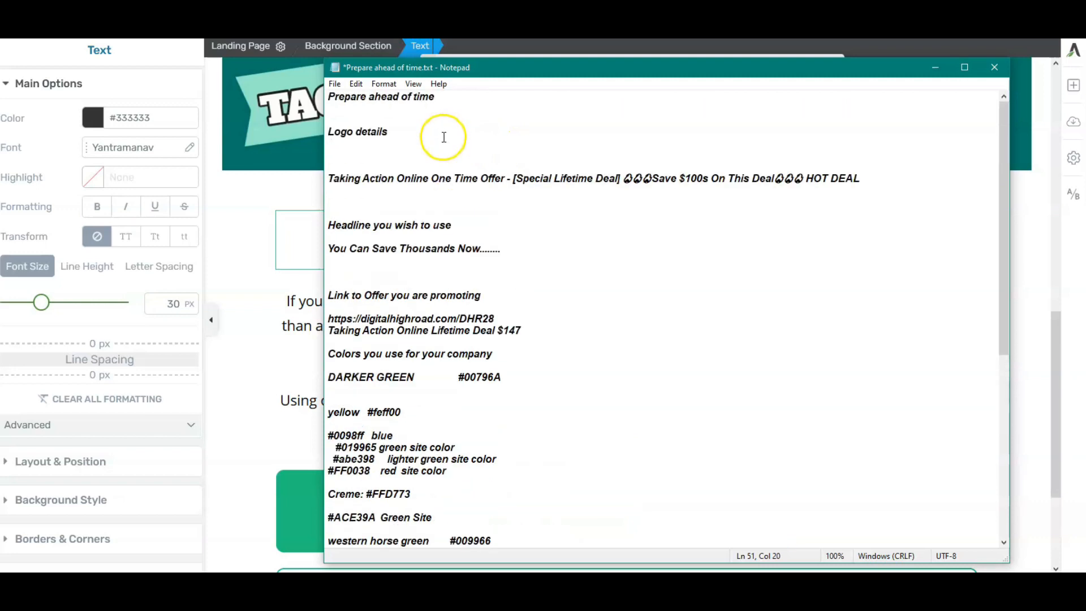
click(935, 67)
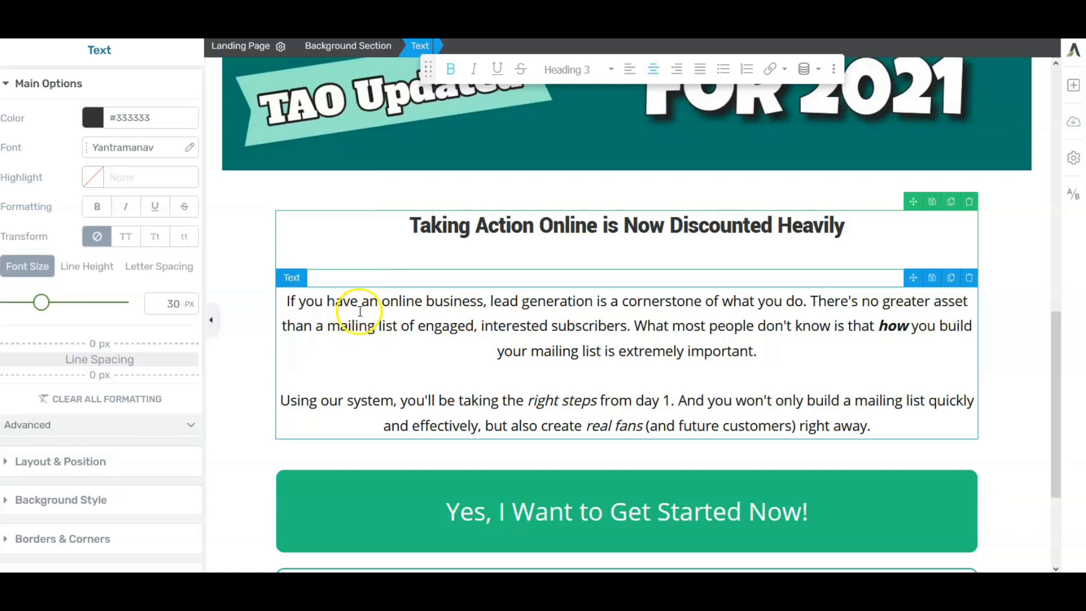
Replace the two lead-generation paragraphs below the subheading with the copied Taking Action Online offer text.
drag(370, 300, 412, 317)
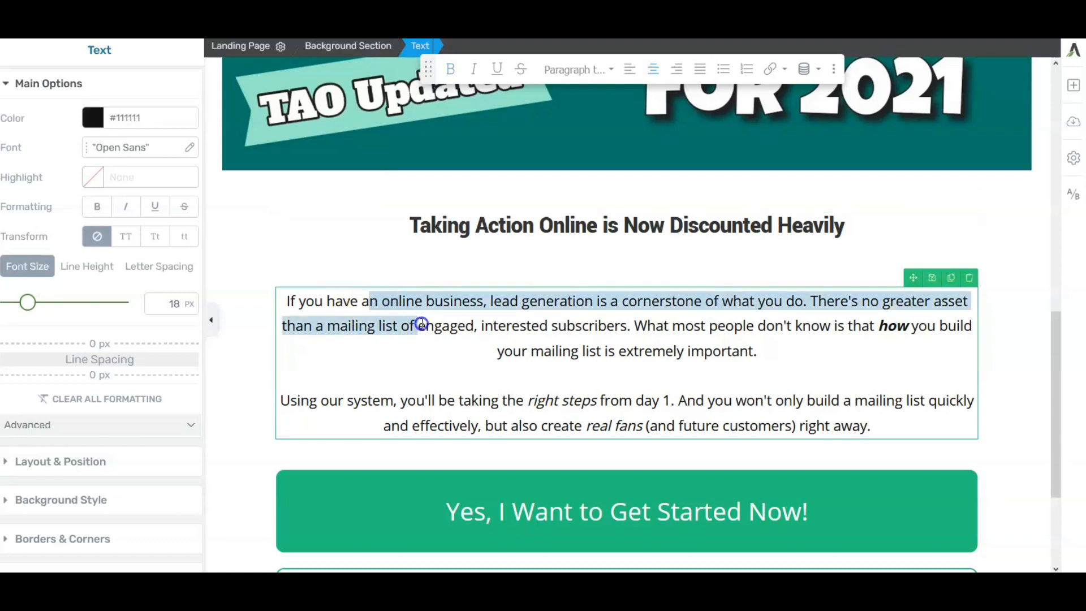
right_click(422, 324)
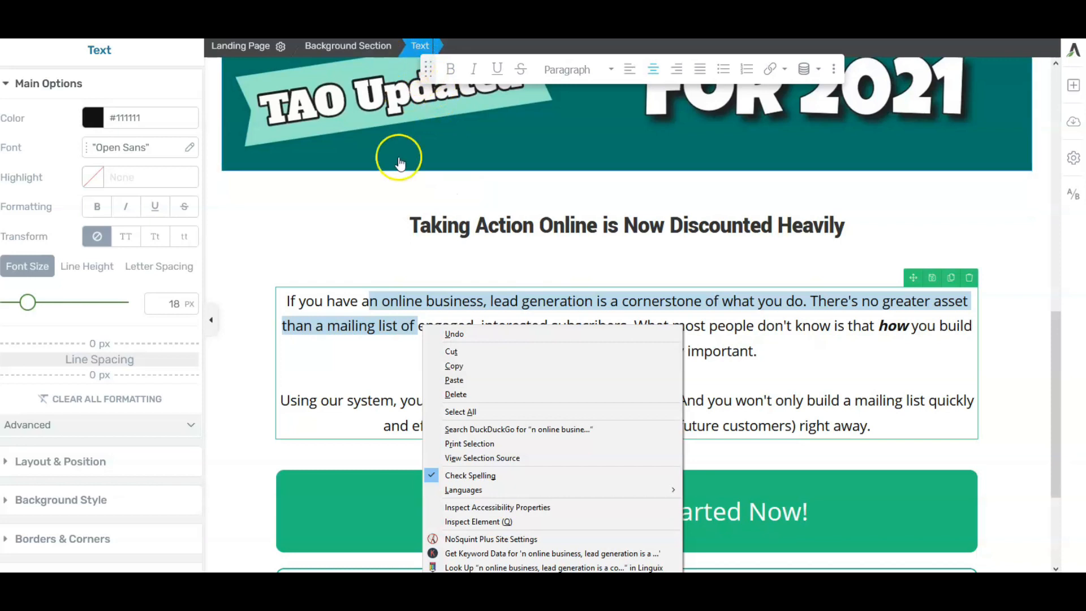
click(459, 416)
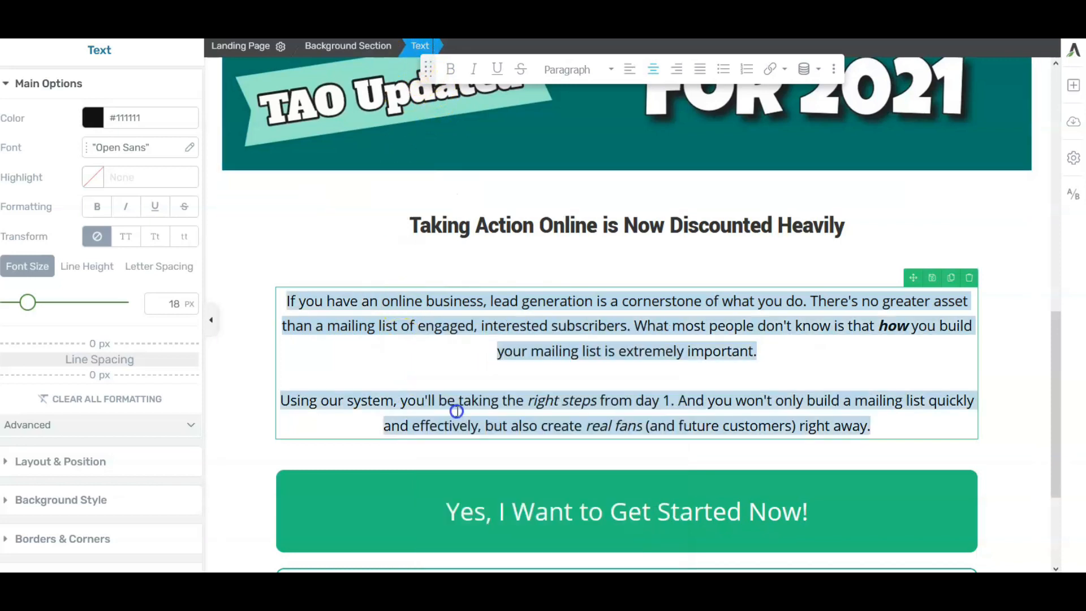
right_click(513, 352)
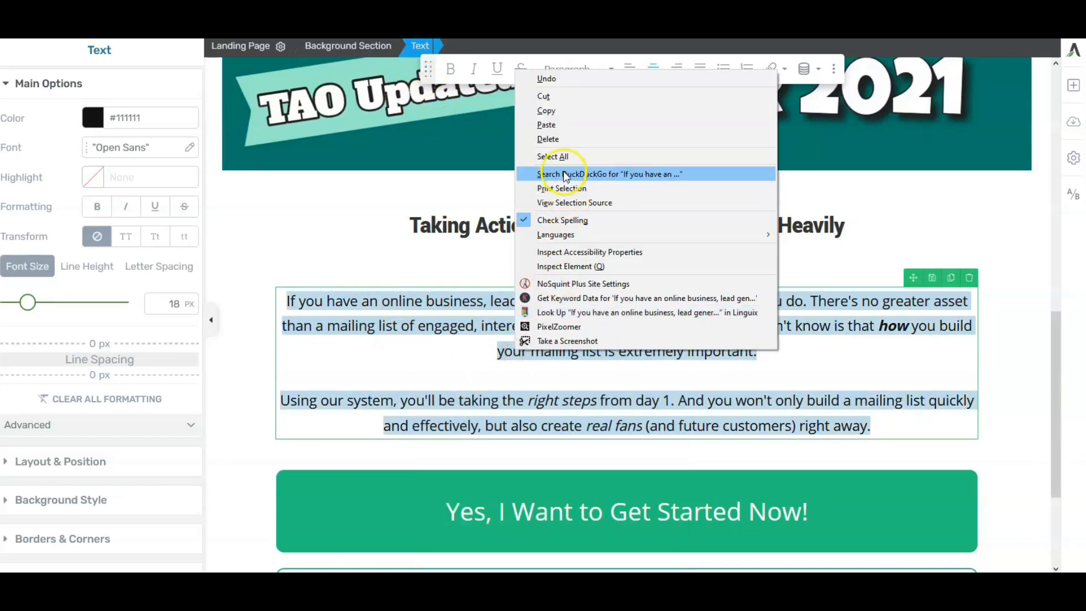
click(547, 125)
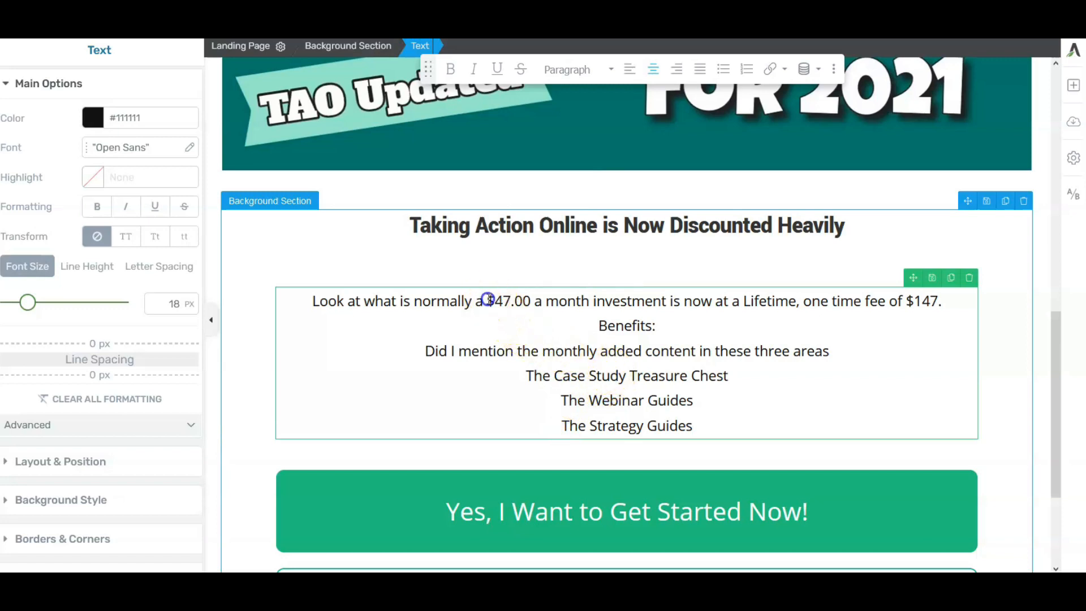
Make "$47.00 a month investment" and "one time fee of $147" bold in the offer text.
drag(567, 306, 666, 302)
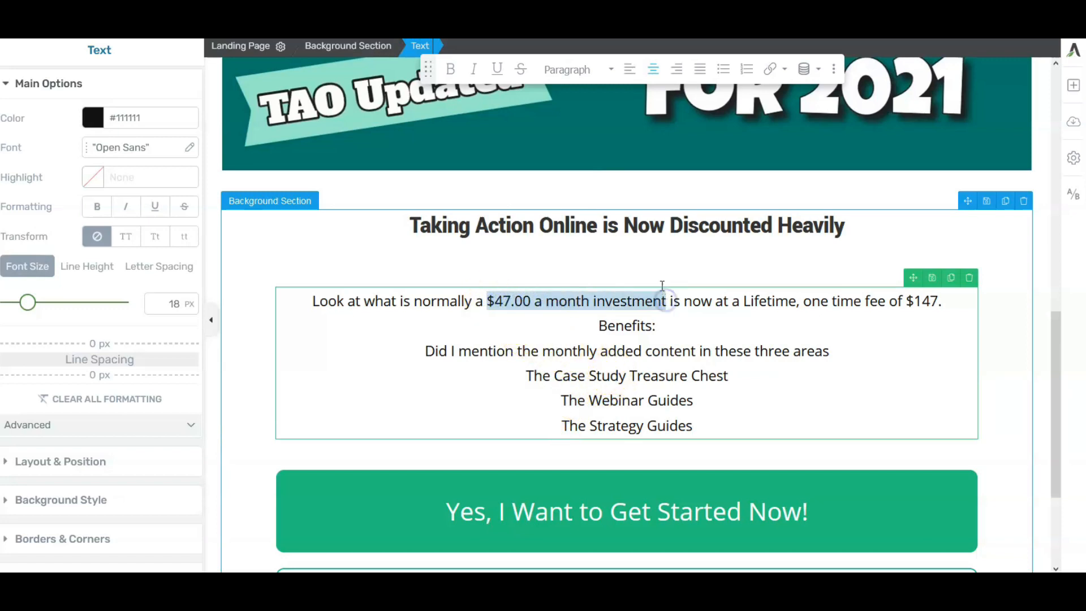
click(456, 69)
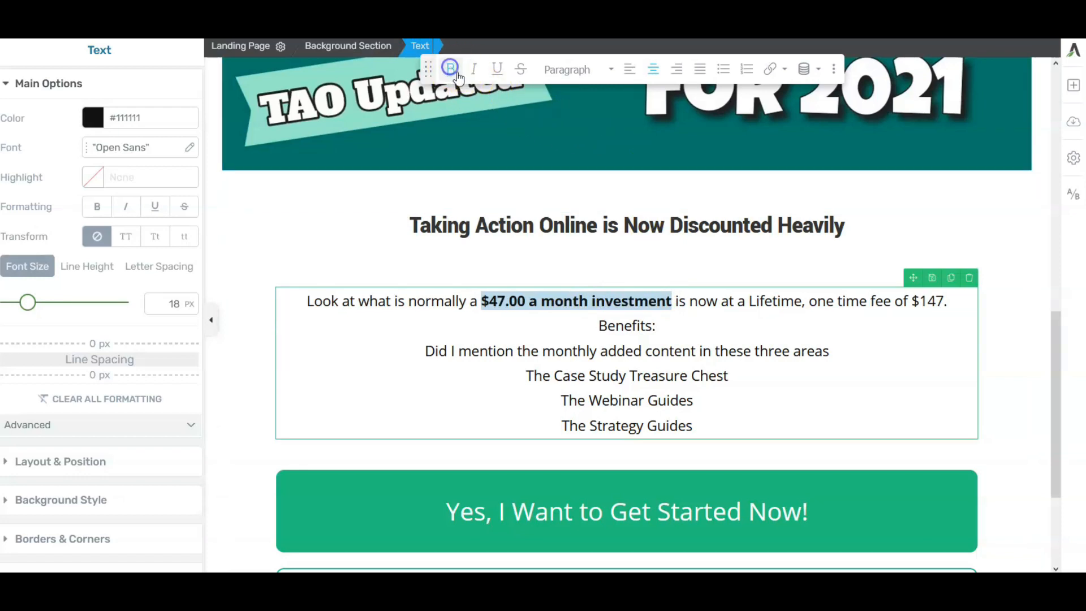
click(918, 321)
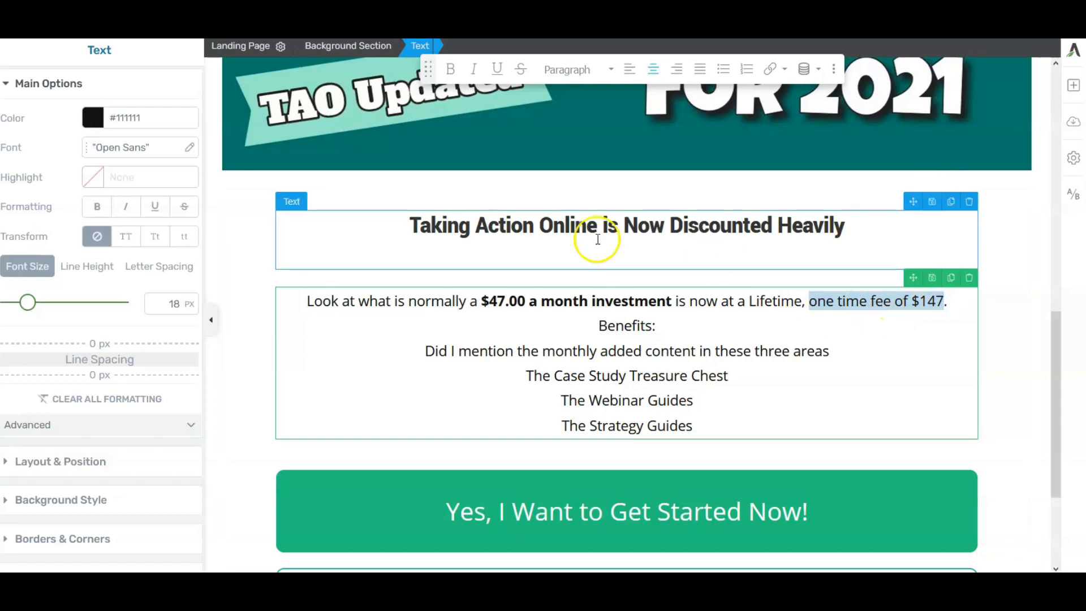
click(452, 69)
Make the lines "The Case Study Treasure Chest", "The Webinar Guides" and "The Strategy Guides" bold, italic and underlined.
drag(527, 375, 655, 426)
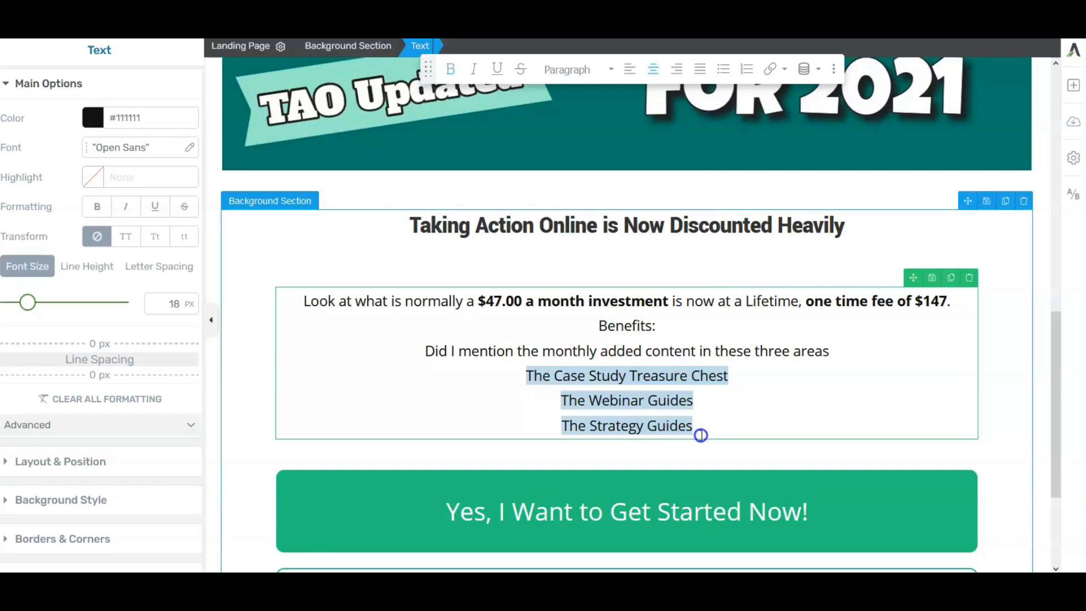
click(452, 71)
click(474, 71)
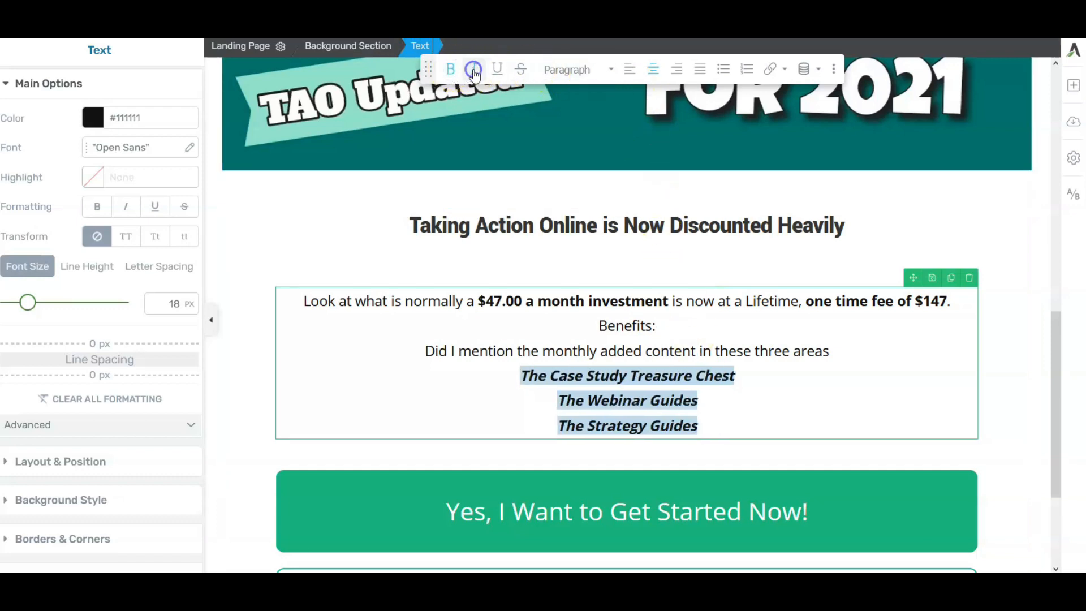
click(498, 71)
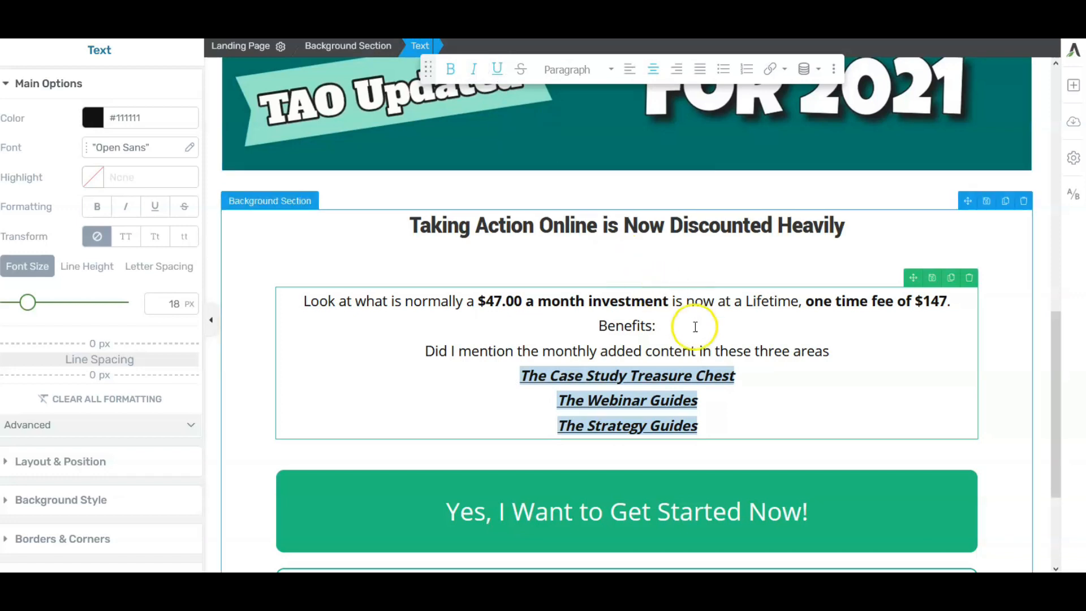
Set the font size of the whole offer text to 27 px and save the page.
click(847, 384)
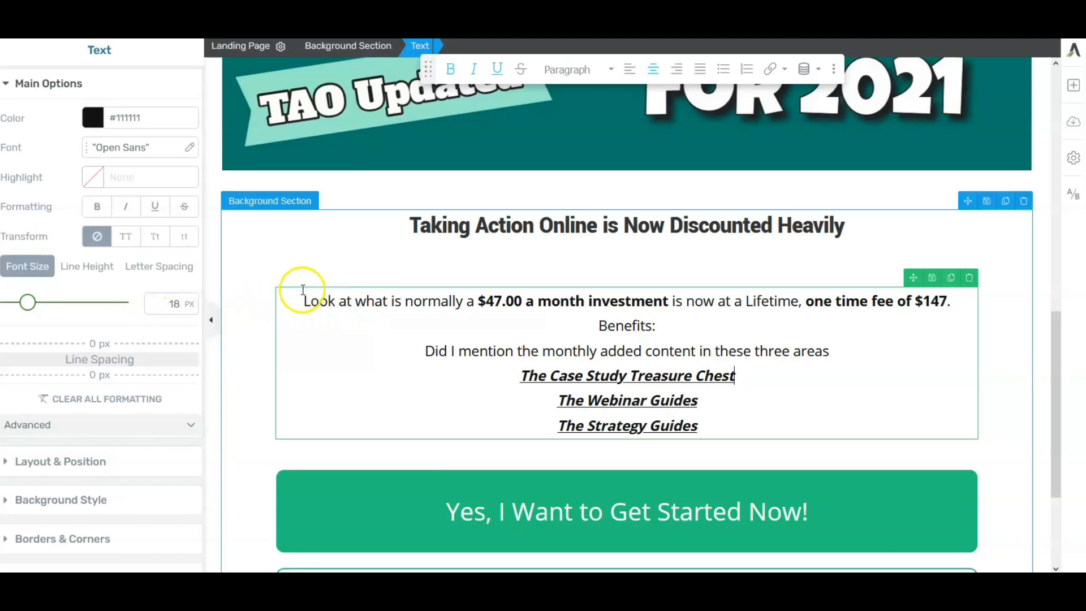
drag(303, 292, 714, 434)
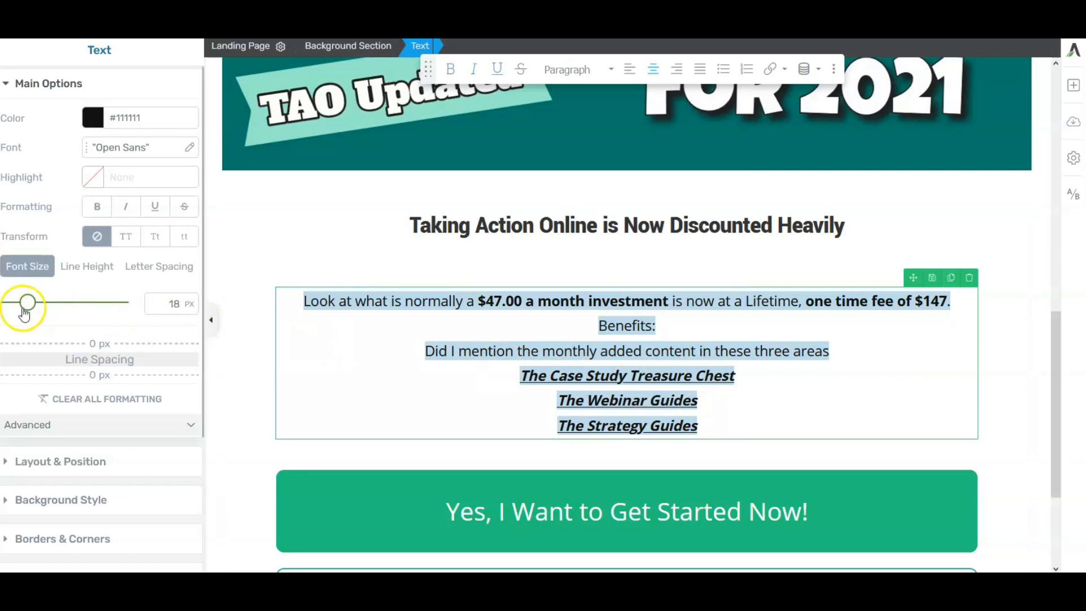
drag(30, 310, 39, 313)
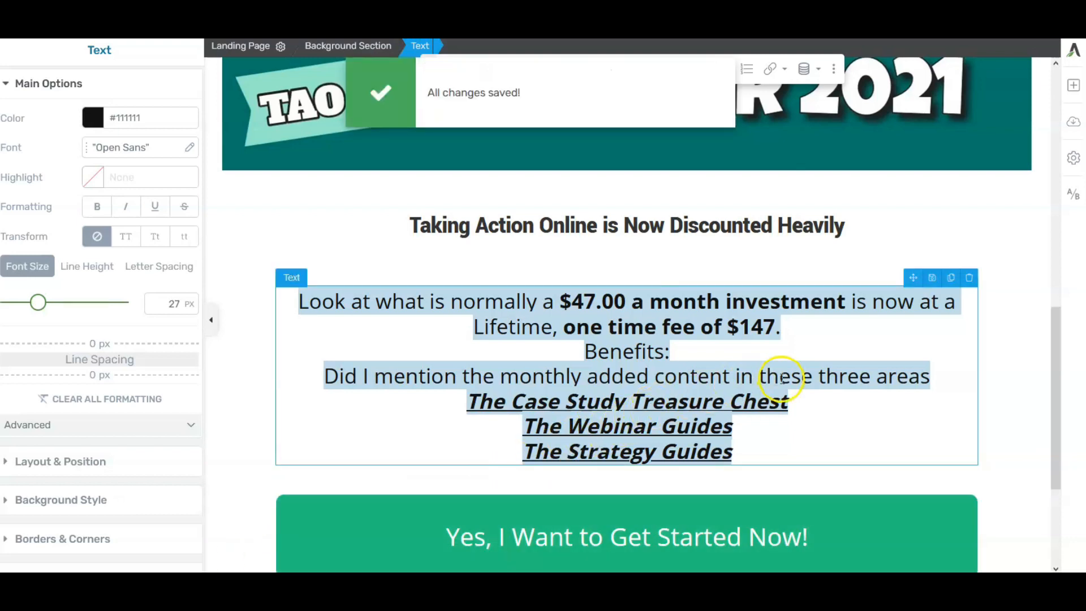
Change the "Yes, I Want to Get Started Now!" button text to "Yes, I Want to Start Saving Money NOW!".
scroll(864, 383, down, 3)
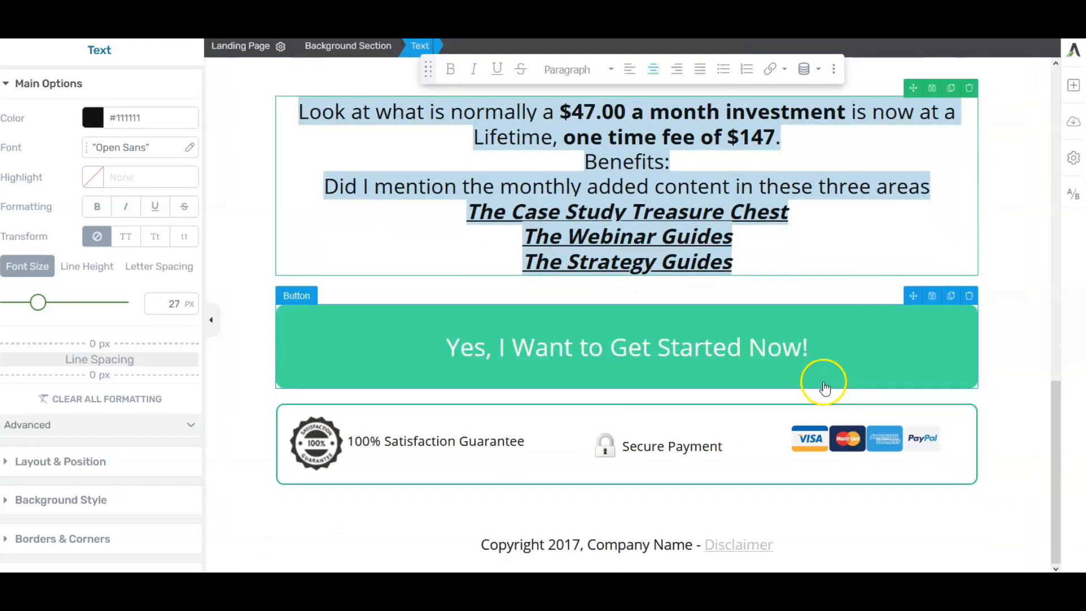
click(600, 348)
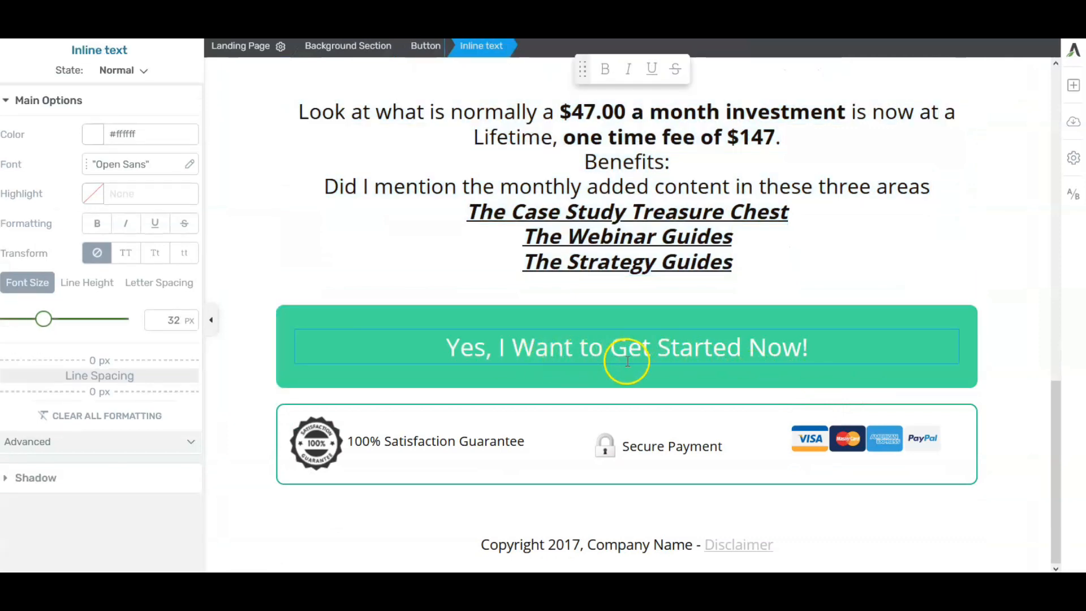
click(816, 347)
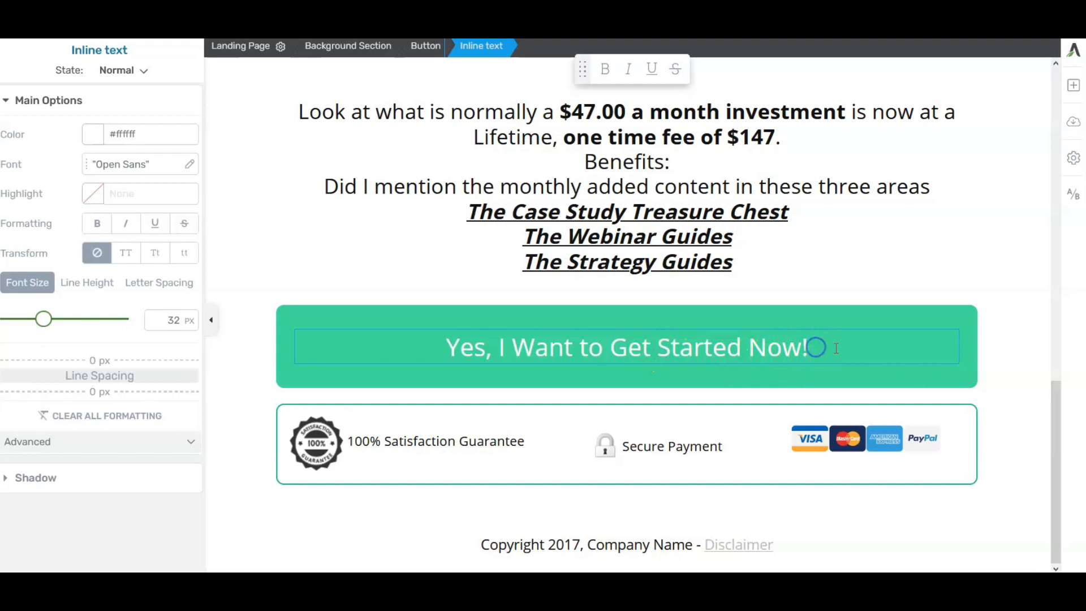
key(BackSpace)
key(BackSpace)
key(BackSpace)
key(BackSpace)
key(BackSpace)
key(BackSpace)
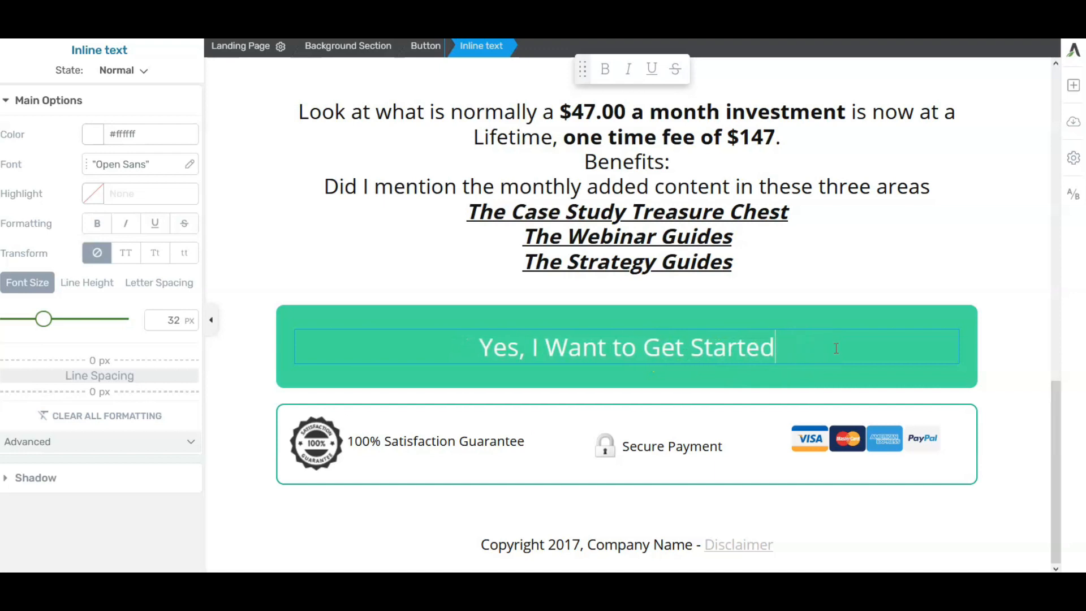
key(BackSpace)
key(BackSpace)
key(BackSpace)
key(BackSpace)
key(BackSpace)
key(BackSpace)
key(BackSpace)
key(BackSpace)
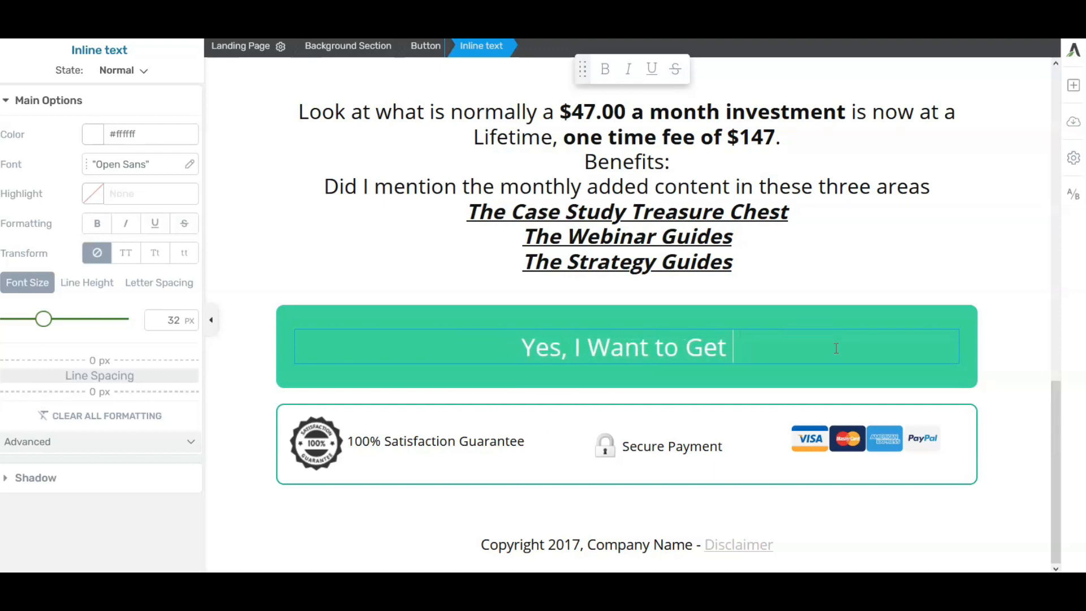
key(BackSpace)
key(BackSpace)
text(Start Saving )
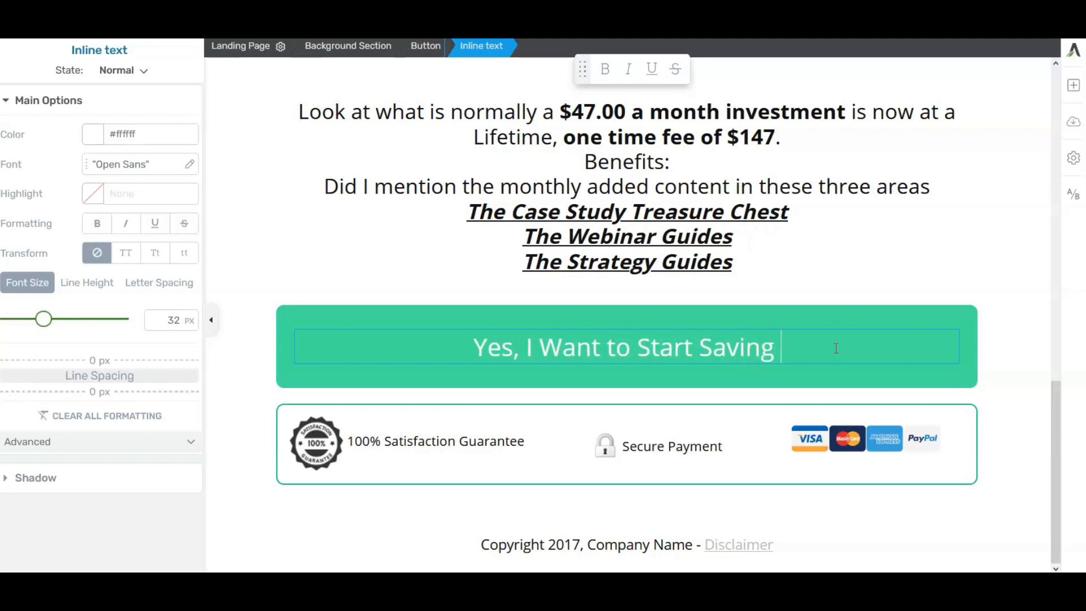
text(Money)
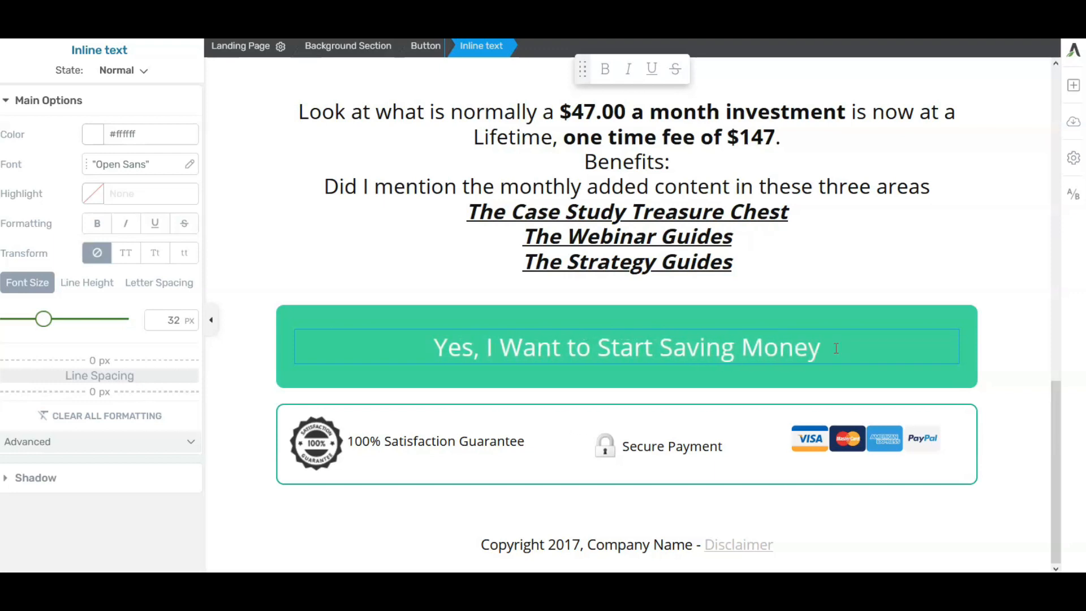
text( NOW)
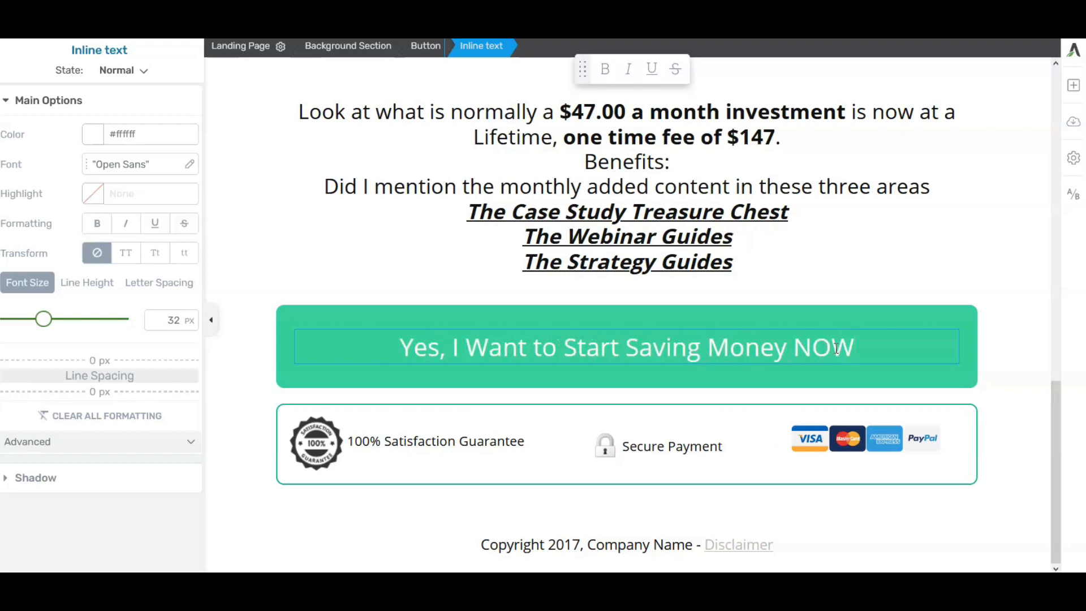
text(!)
Make "Start Saving Money" bold in the button text.
scroll(836, 347, up, 2)
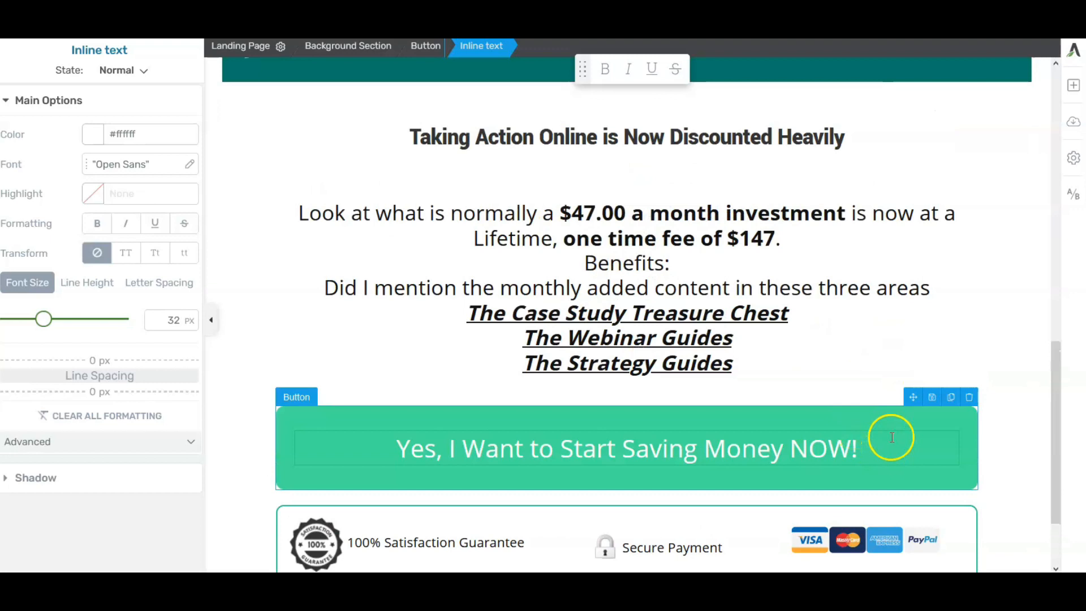
scroll(894, 432, down, 2)
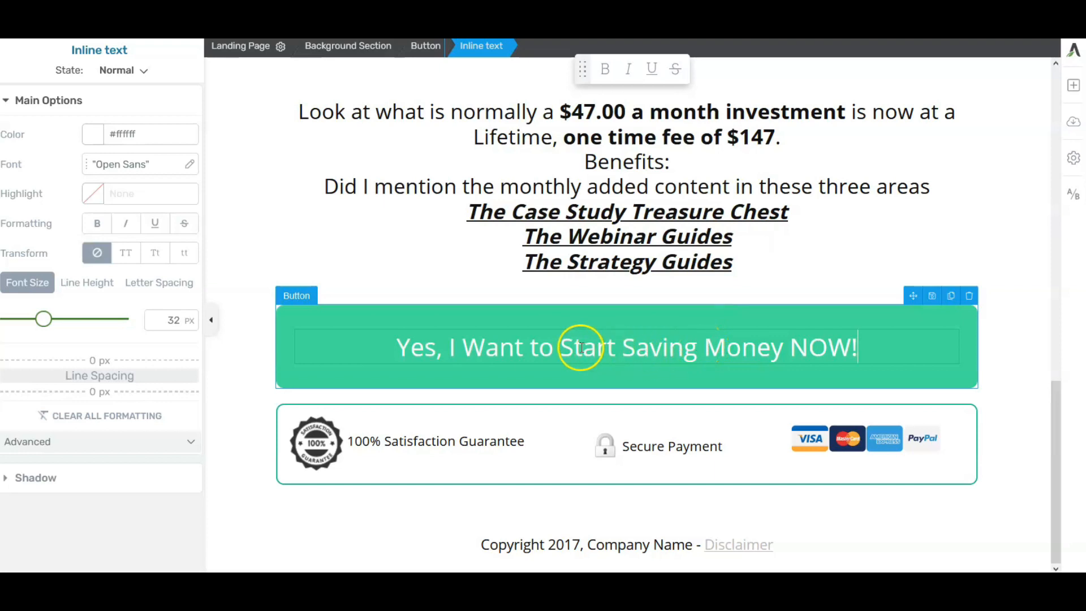
drag(590, 351, 781, 360)
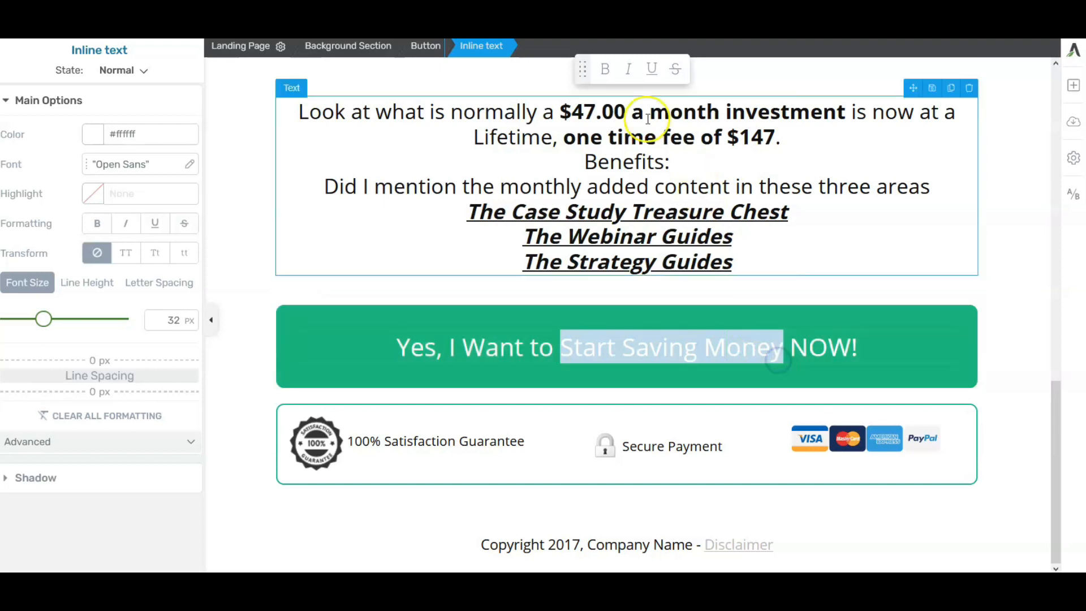
click(605, 71)
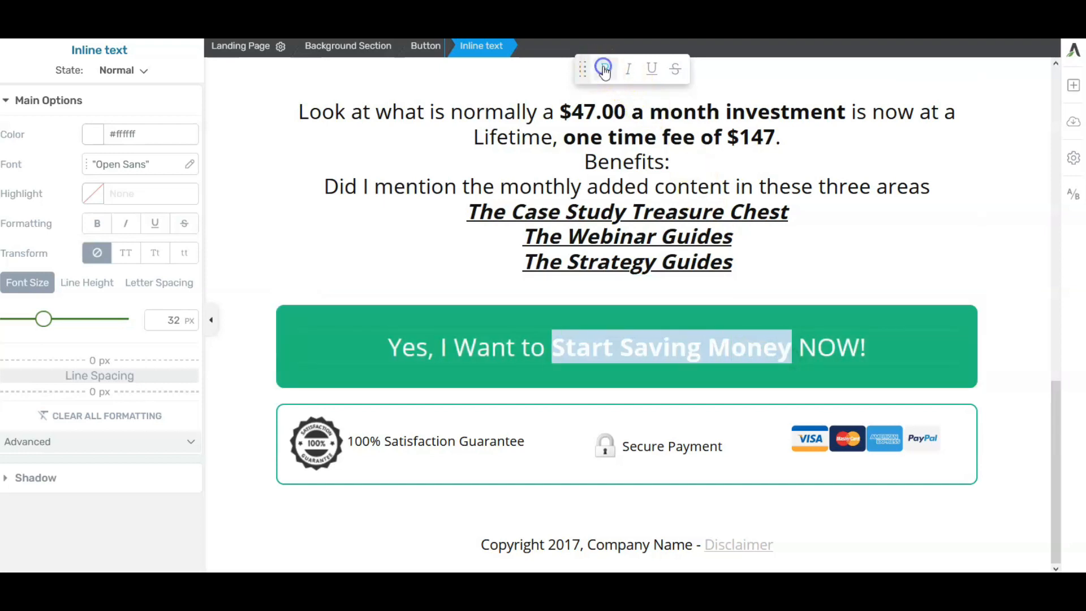
click(1025, 329)
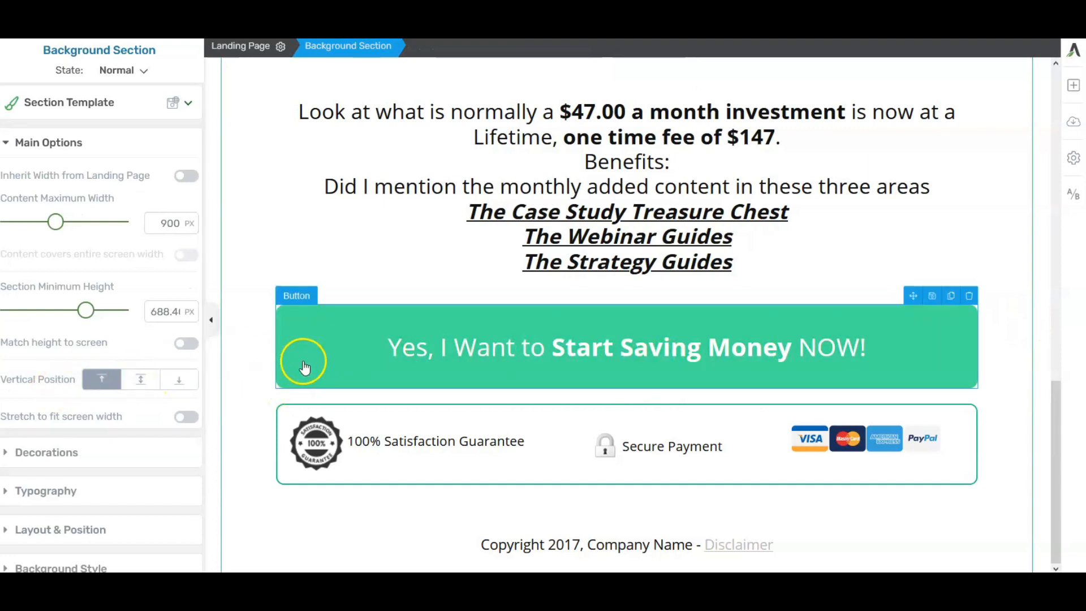
Open the call-to-action button's Master Color for editing and copy the darker green code #00796A from the Notepad notes.
click(318, 337)
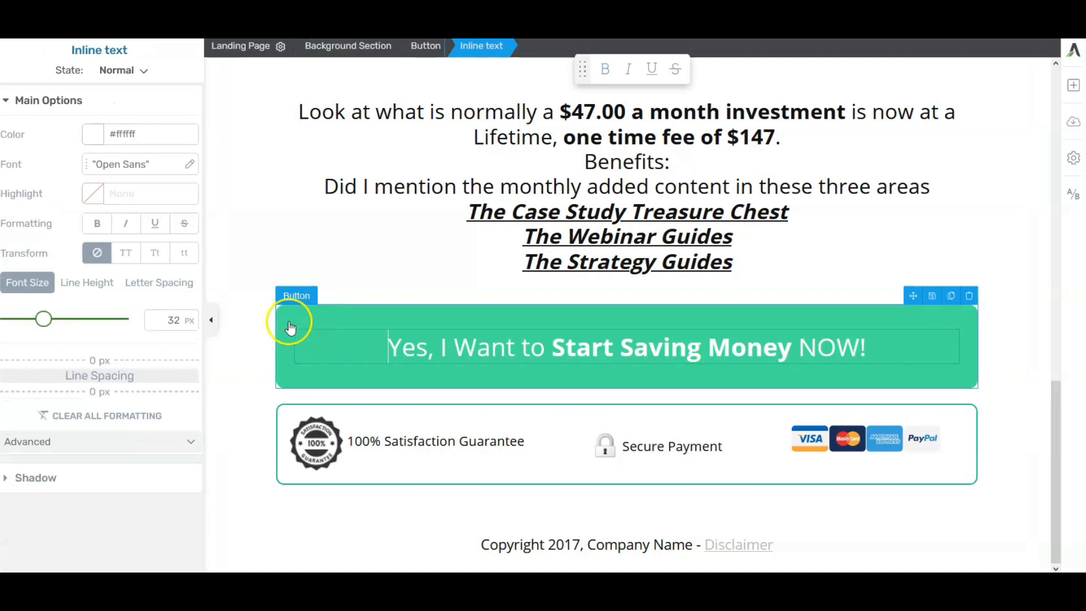
scroll(238, 357, up, 3)
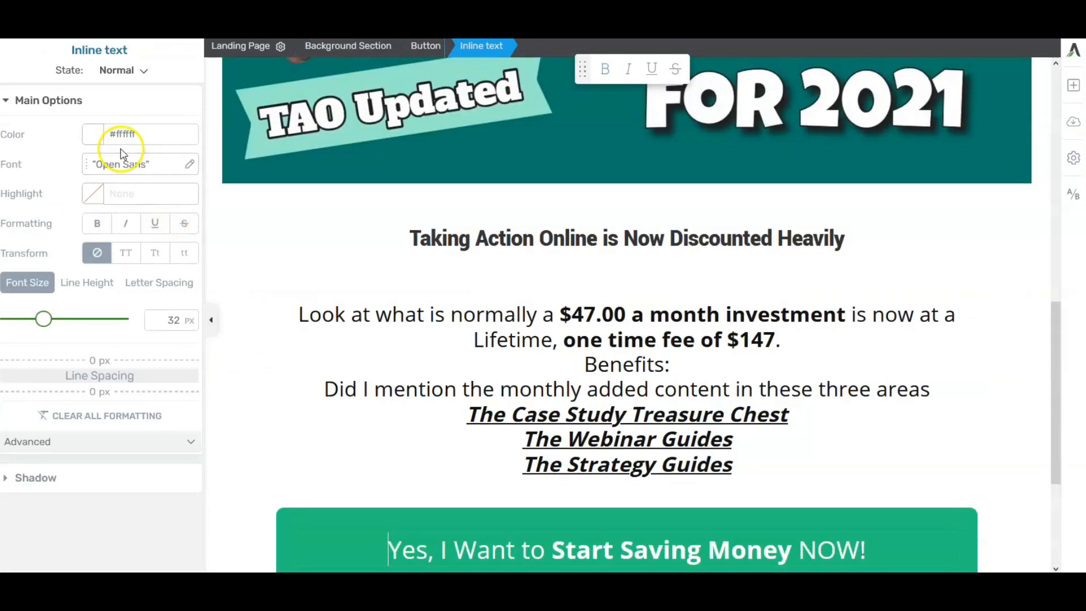
scroll(294, 396, down, 2)
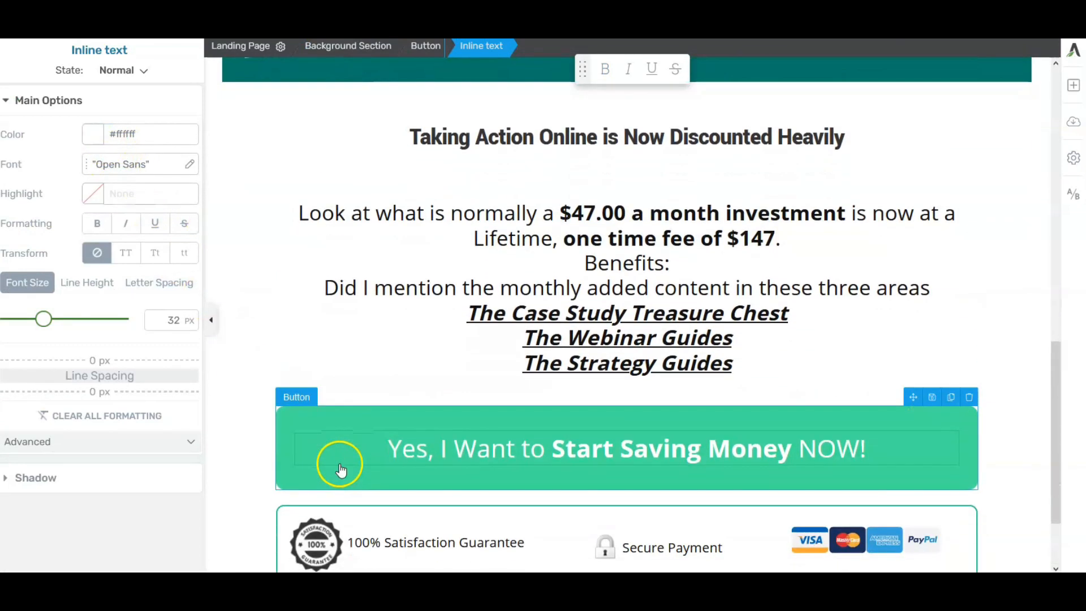
click(323, 422)
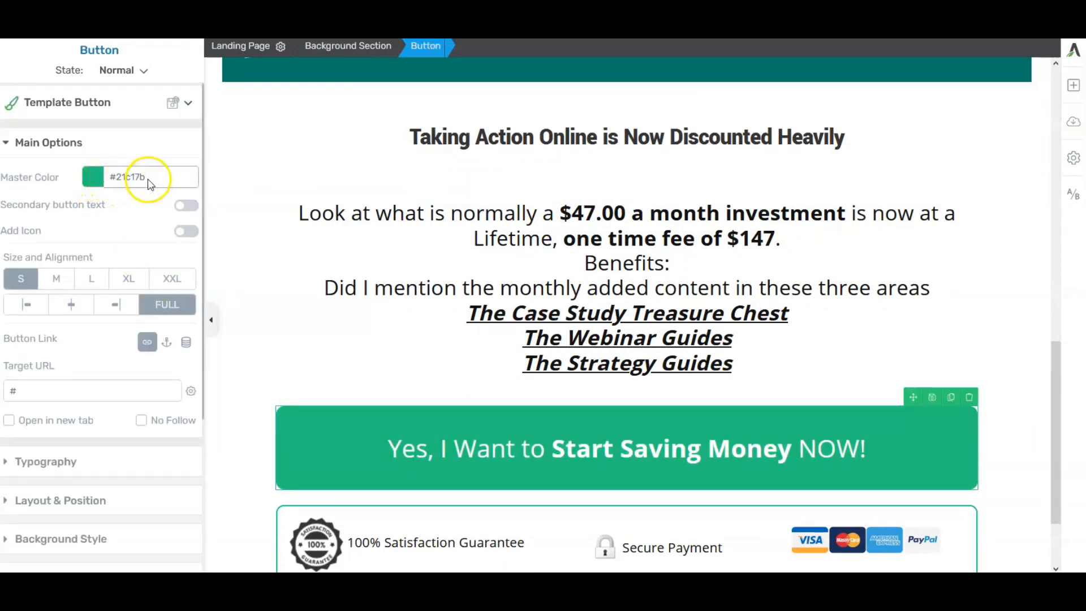
click(91, 179)
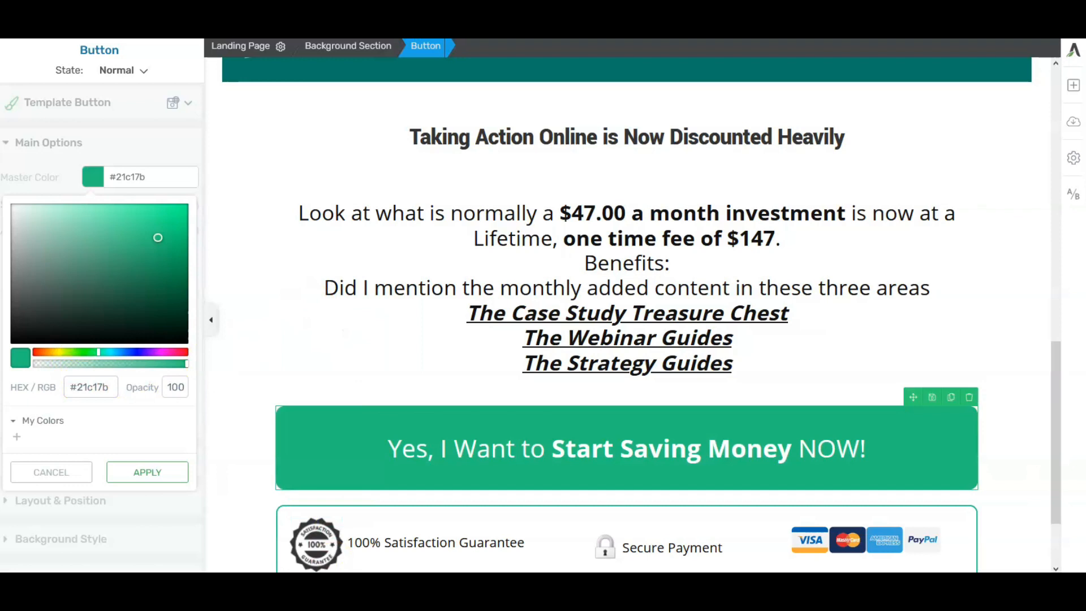
key(alt+Tab)
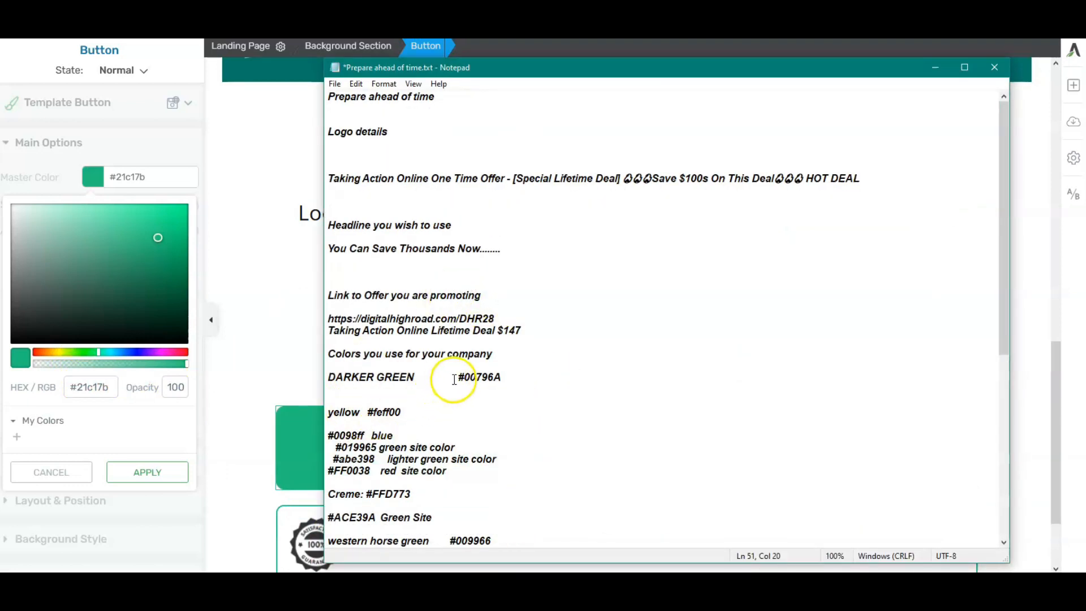
right_click(502, 380)
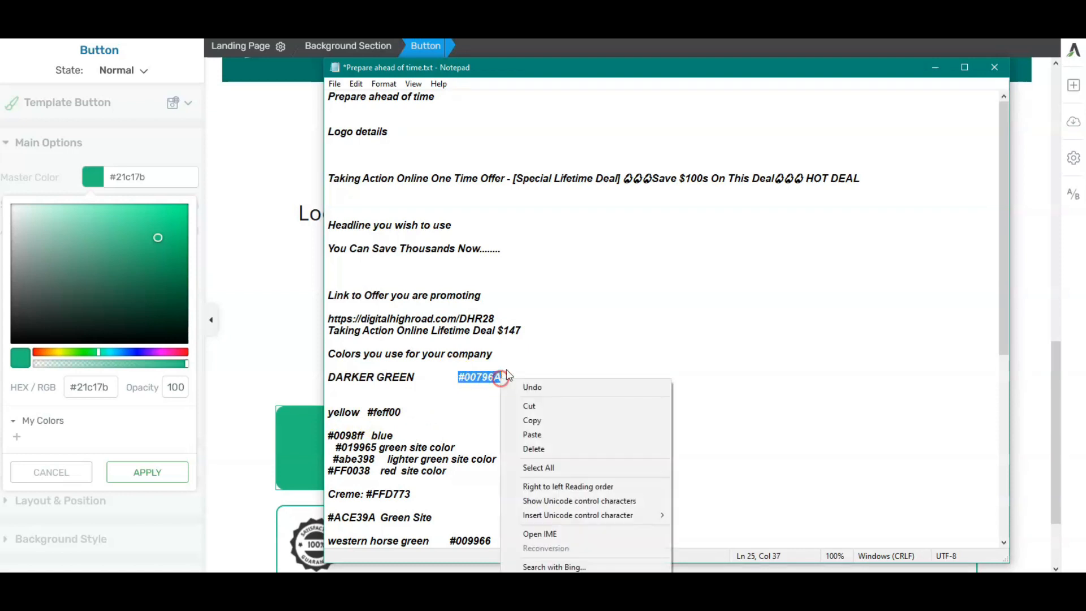
click(525, 421)
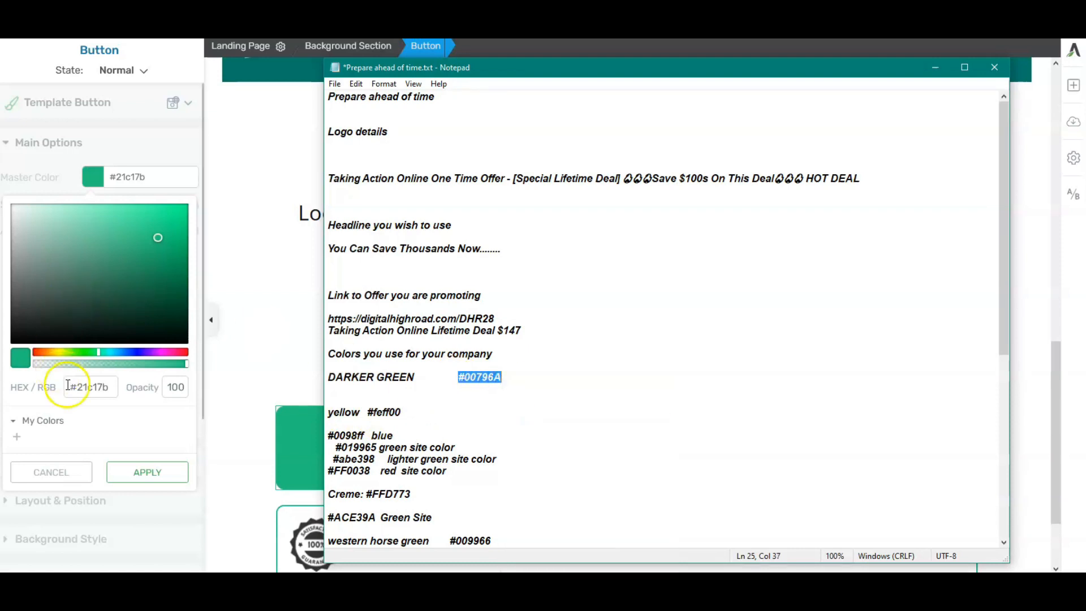
Set the call-to-action button's Master Color to the copied darker green #00796A and apply it.
click(96, 387)
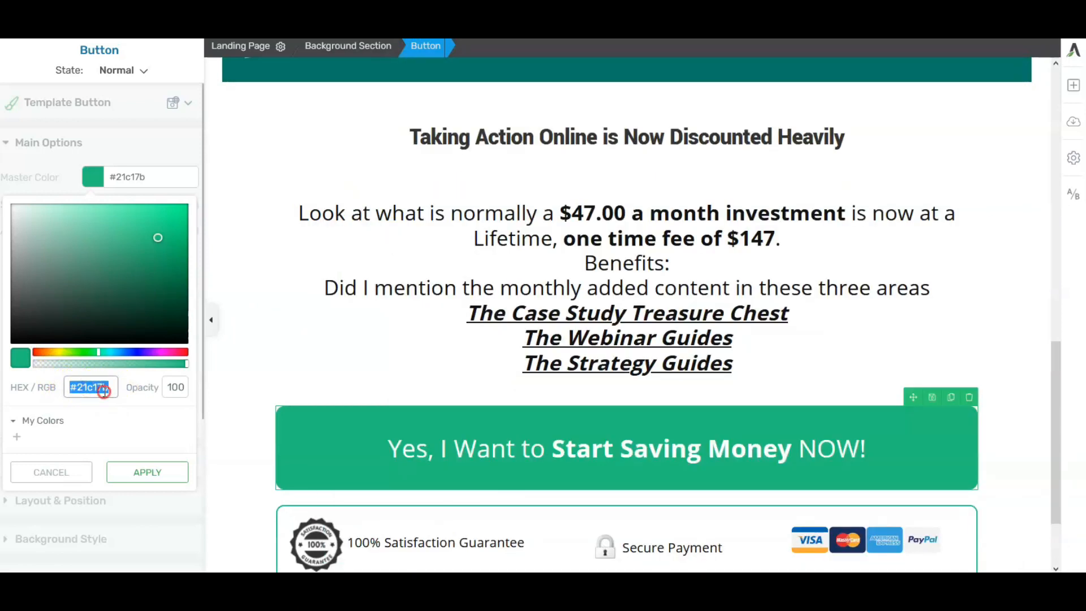
right_click(80, 387)
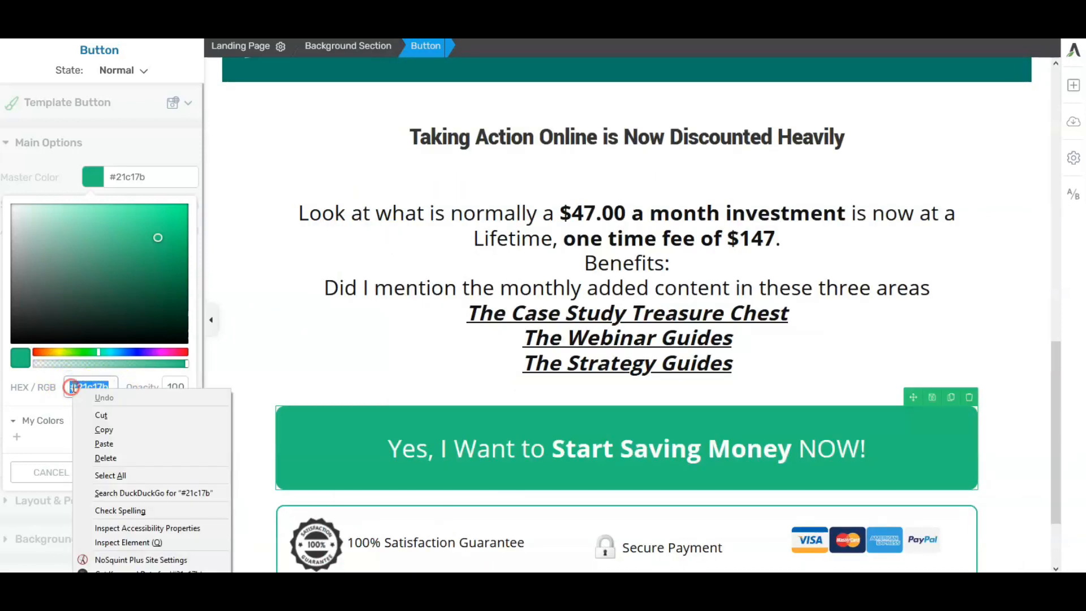
click(97, 439)
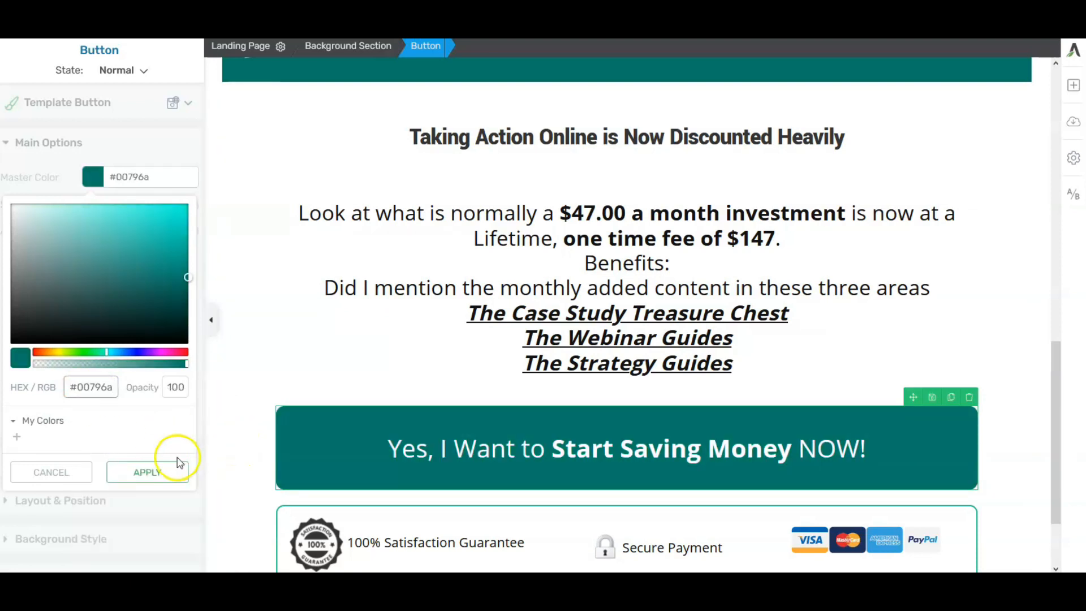
click(152, 478)
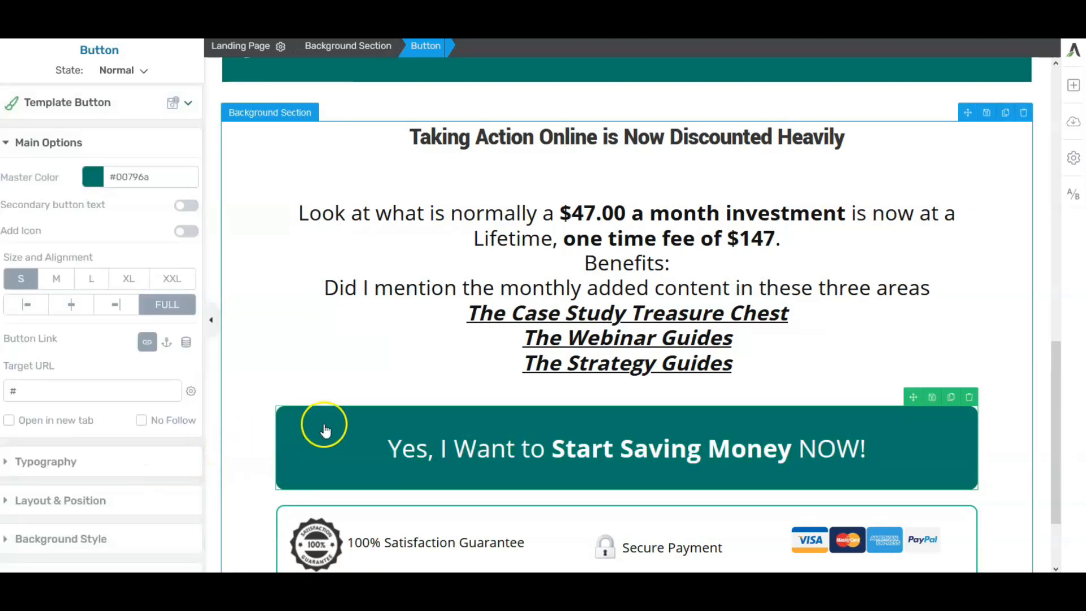
Delete the content box with the satisfaction guarantee, secure payment and credit card logos below the call-to-action button.
scroll(428, 401, up, 2)
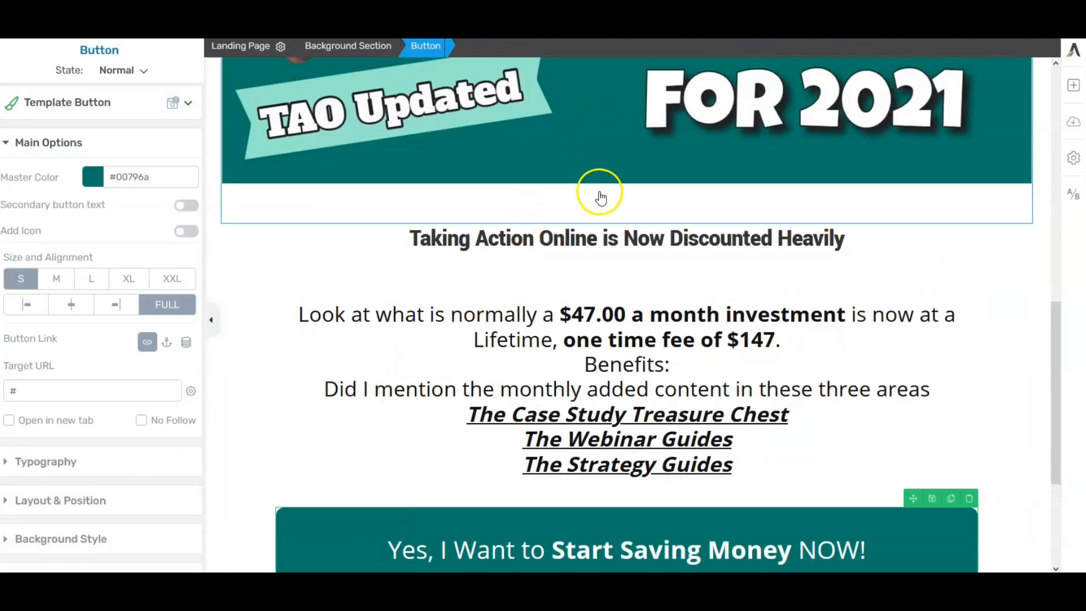
scroll(602, 194, down, 2)
scroll(544, 362, down, 2)
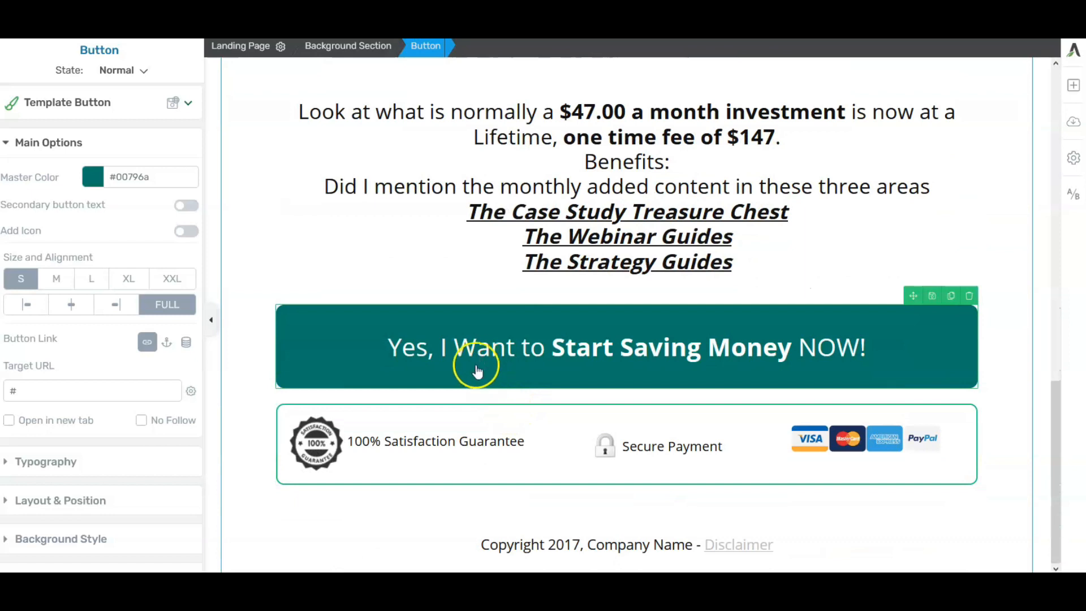
scroll(170, 521, down, 2)
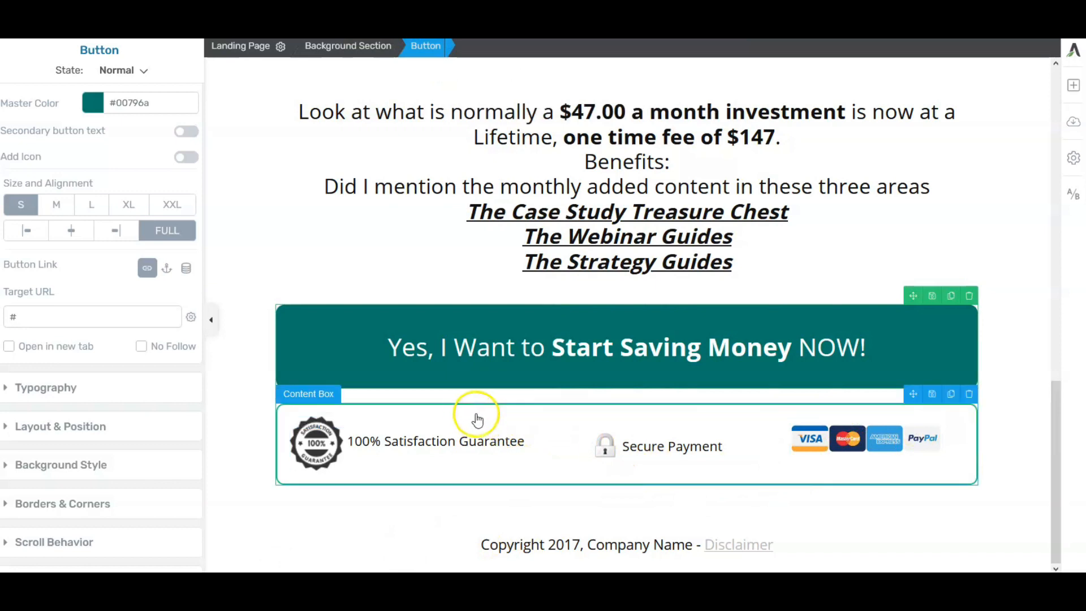
click(468, 417)
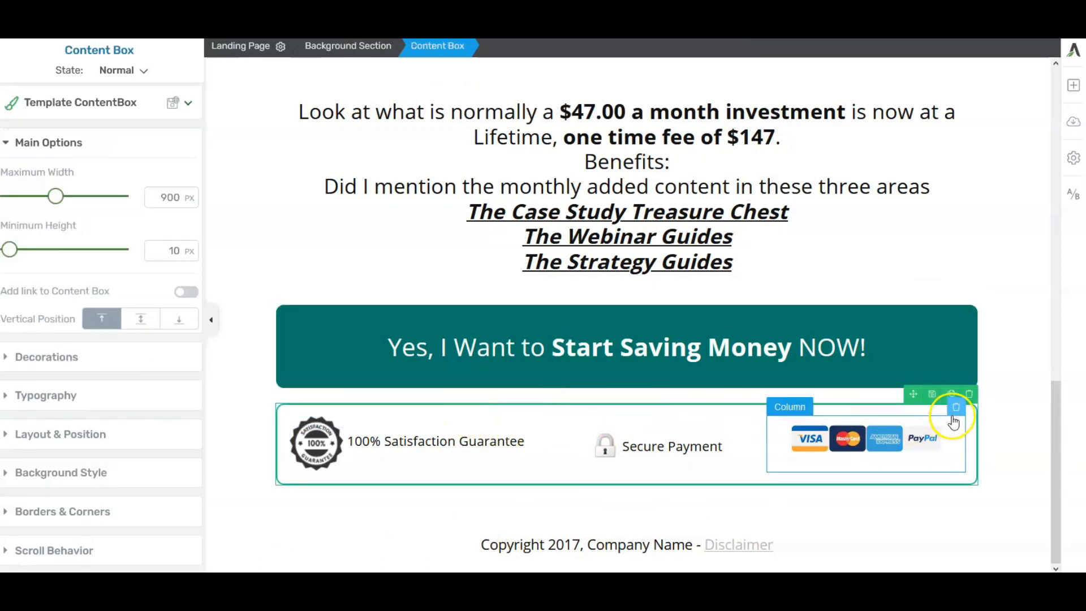
click(970, 396)
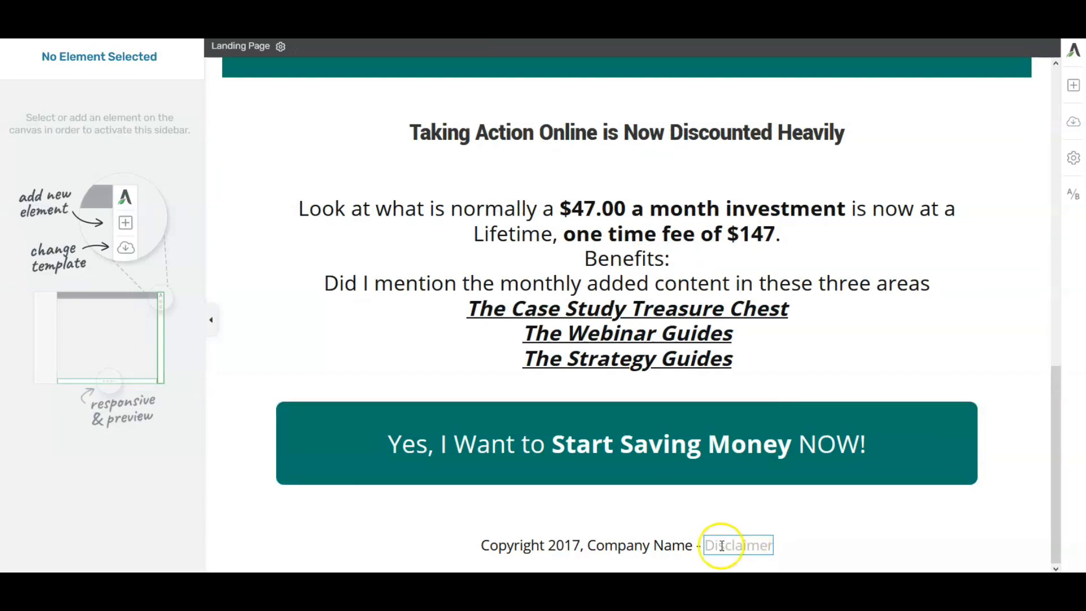
Change the year in the footer's copyright line to 2020.
click(482, 547)
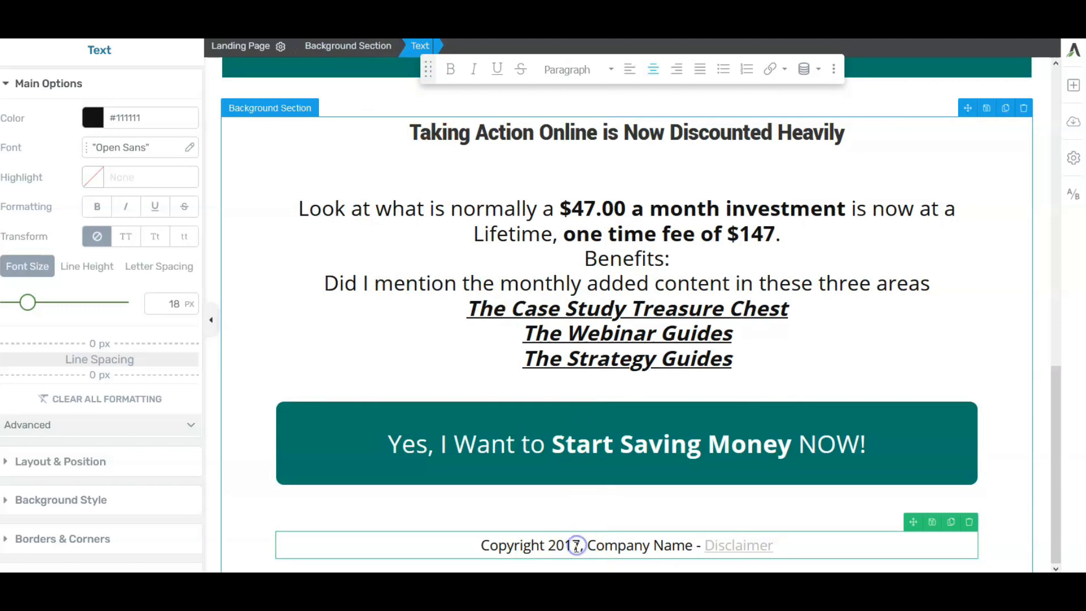
key(BackSpace)
key(BackSpace)
text(20)
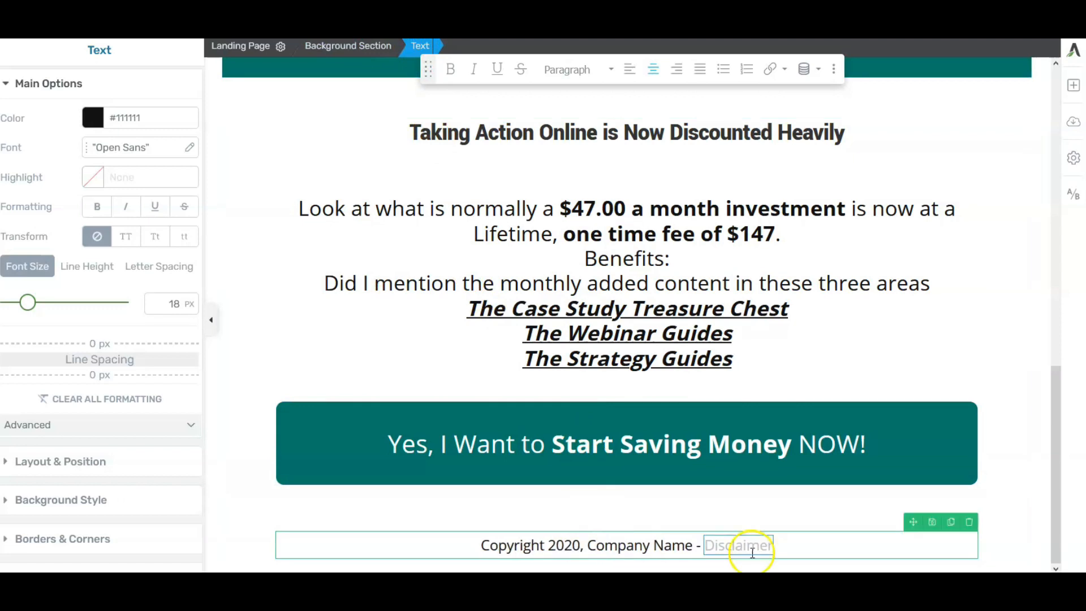
Replace "Company Name" in the footer's copyright line with "Digital High Road".
click(695, 544)
key(BackSpace)
key(BackSpace)
key(BackSpace)
key(BackSpace)
key(BackSpace)
key(BackSpace)
key(BackSpace)
key(BackSpace)
key(BackSpace)
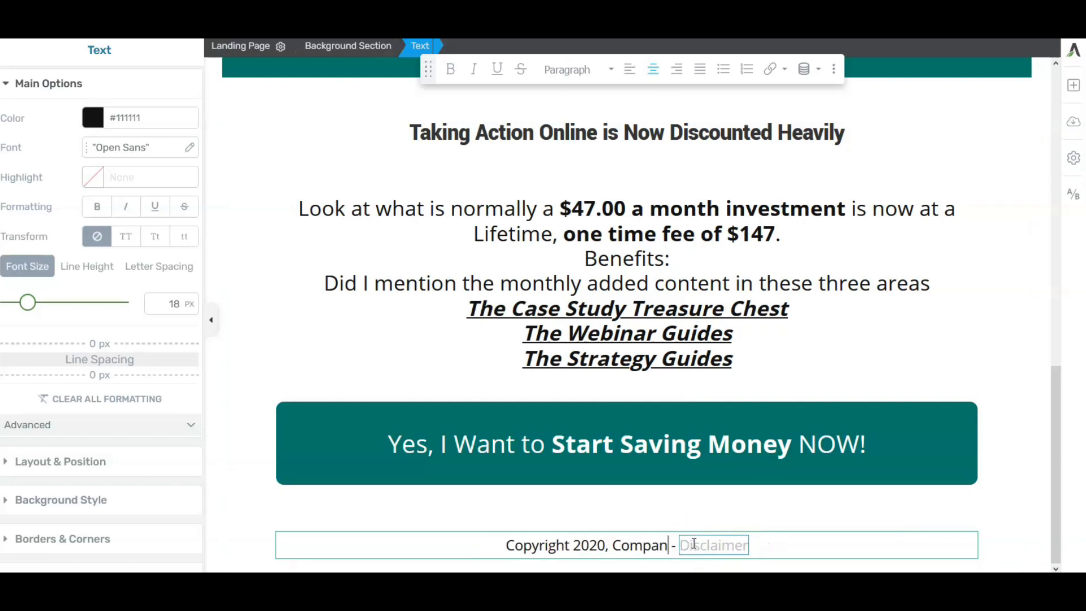
key(BackSpace)
key(BackSpace)
key(BackSpace)
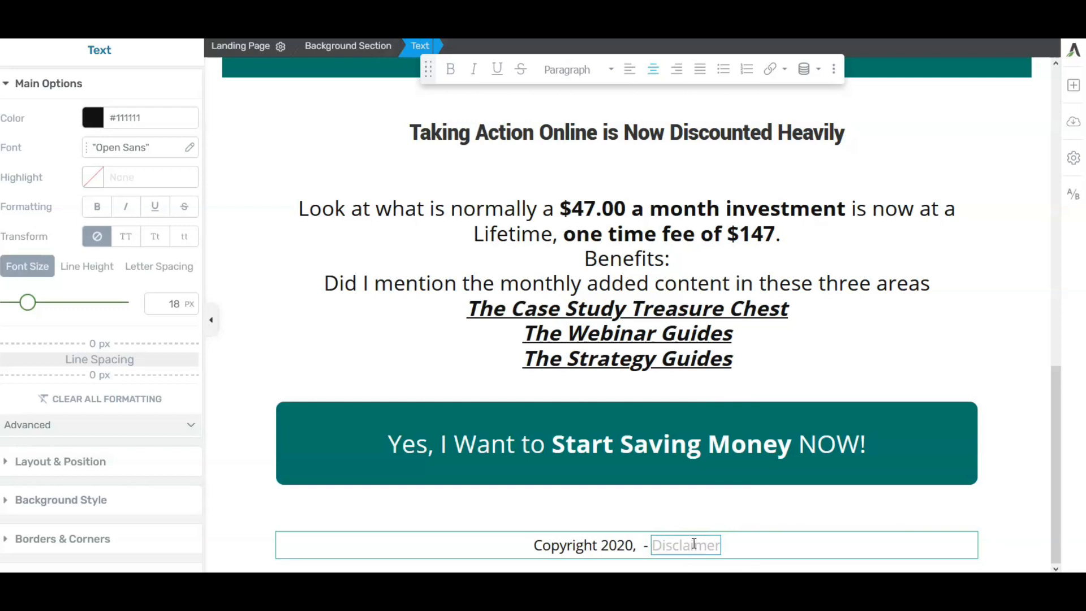
text(Digit)
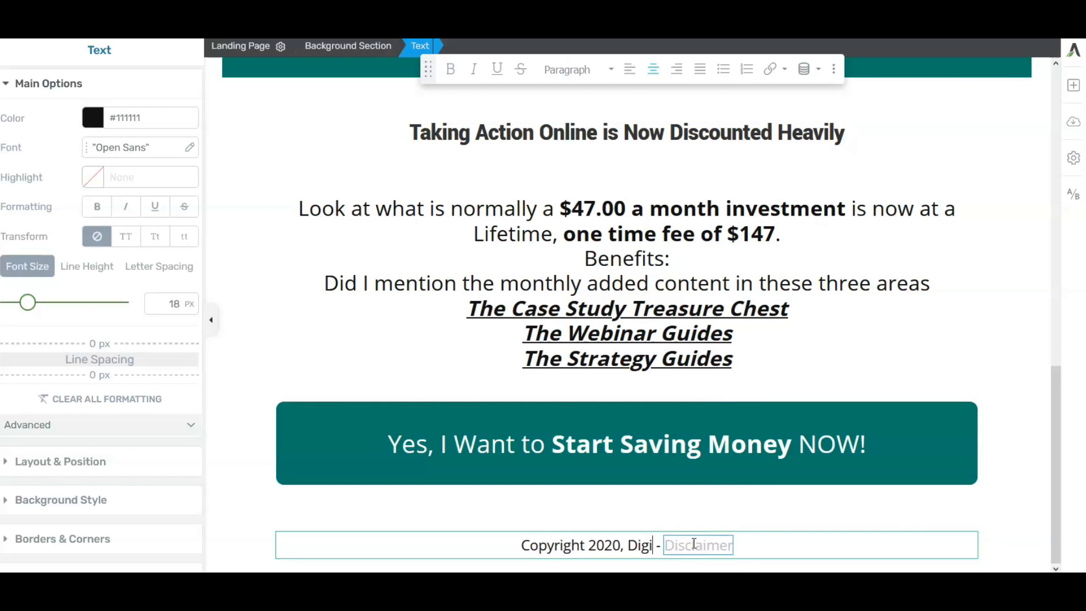
text(a)
text(l H)
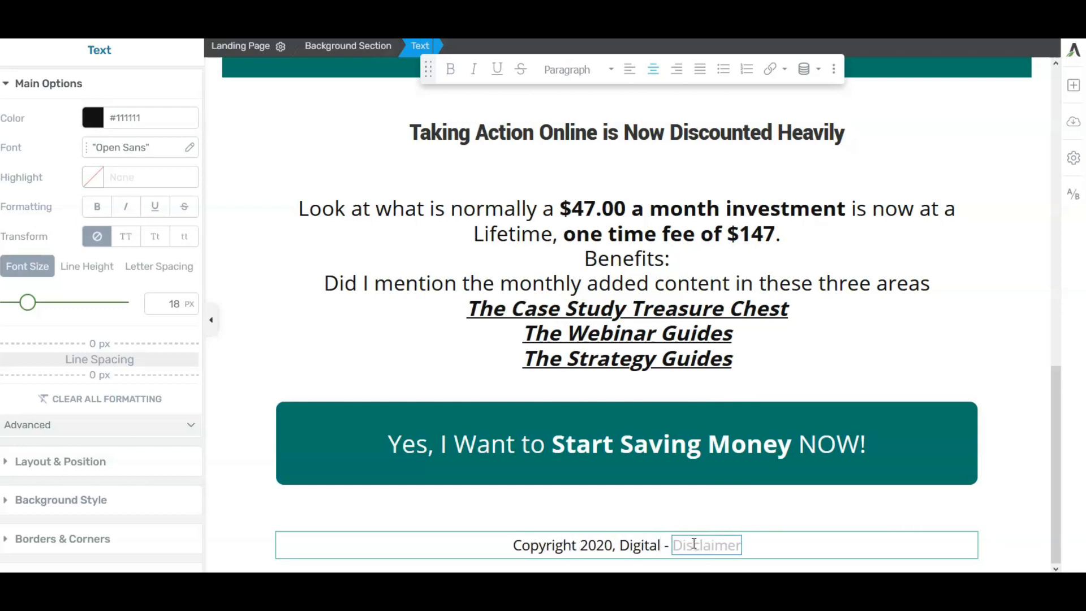
text(igh Ro)
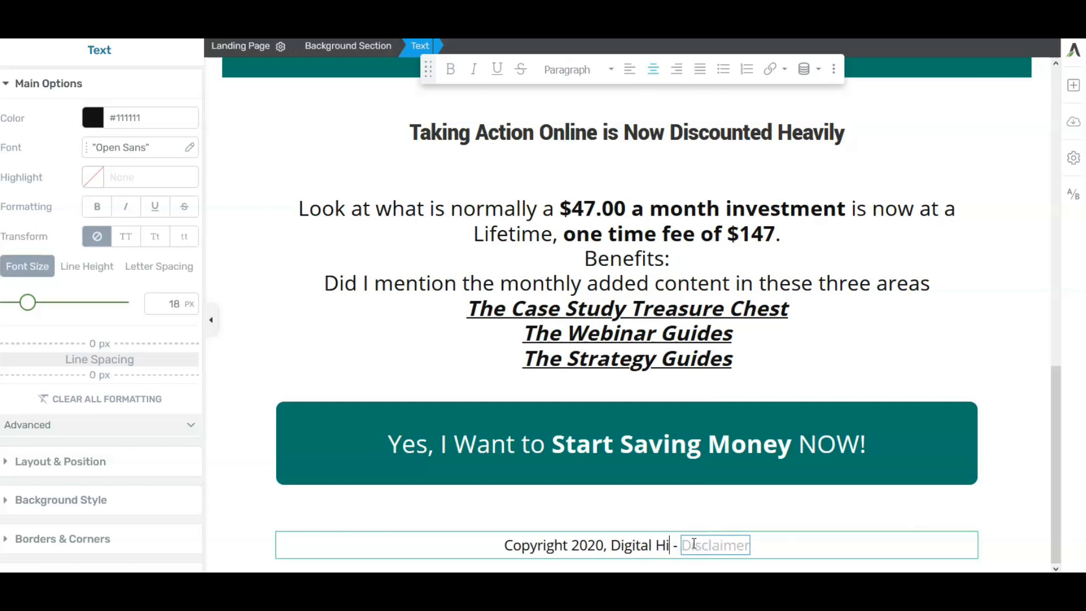
text(ad)
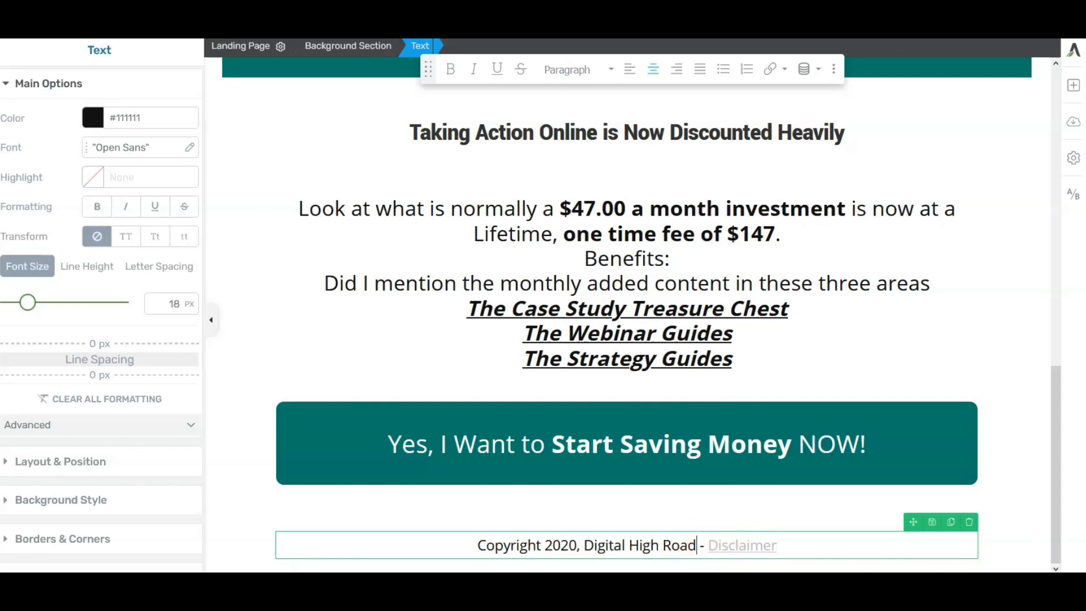
Switch to the Notepad notes and copy the Privacy Policy and Terms & Conditions titles with their URLs under Legal Pages.
key(alt+Tab)
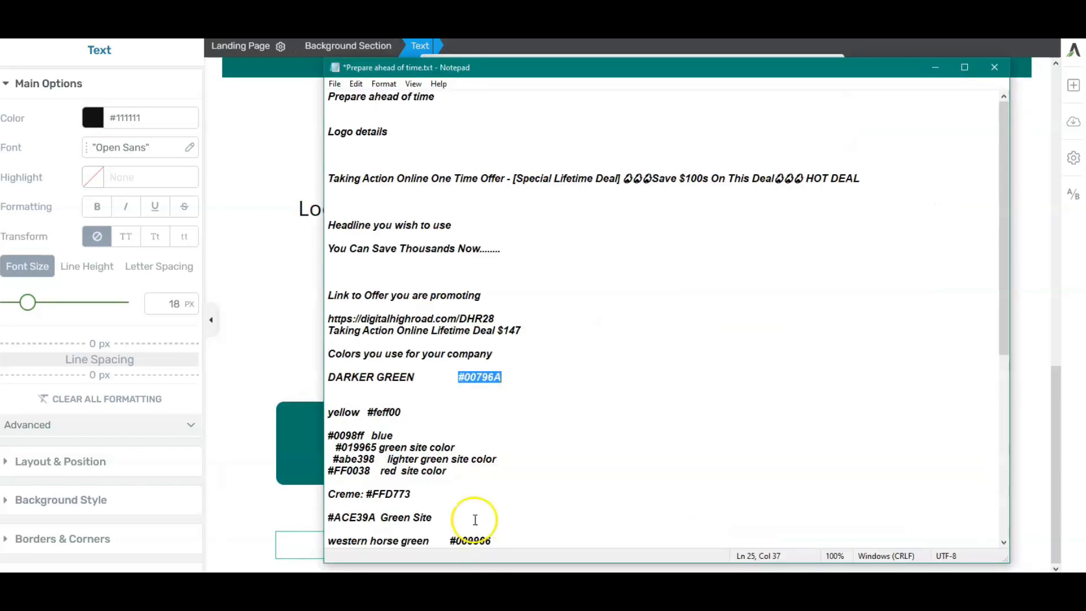
click(575, 402)
scroll(583, 400, down, 4)
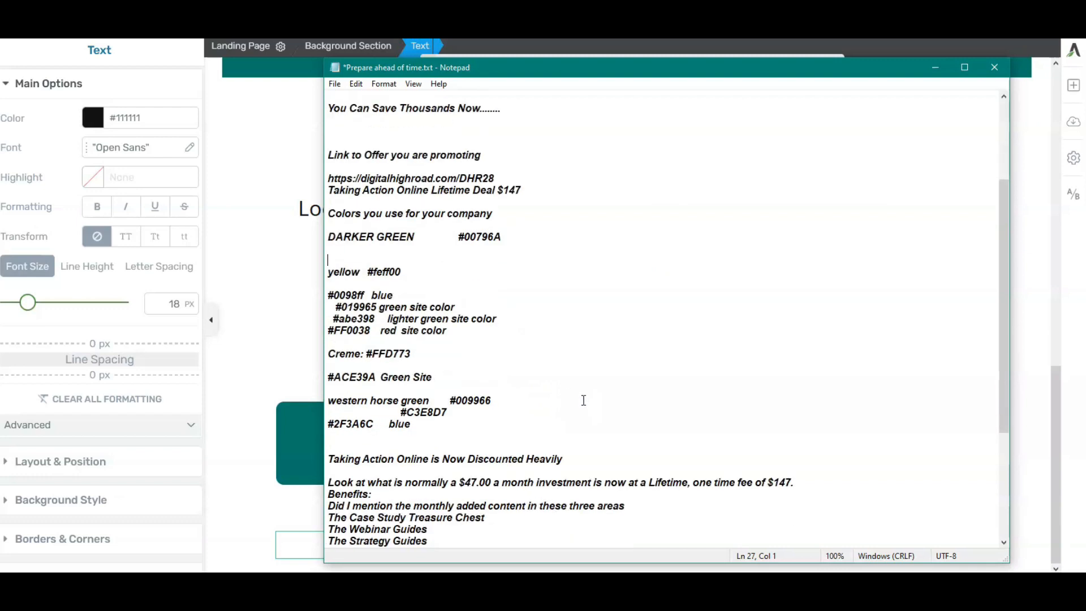
scroll(584, 400, down, 5)
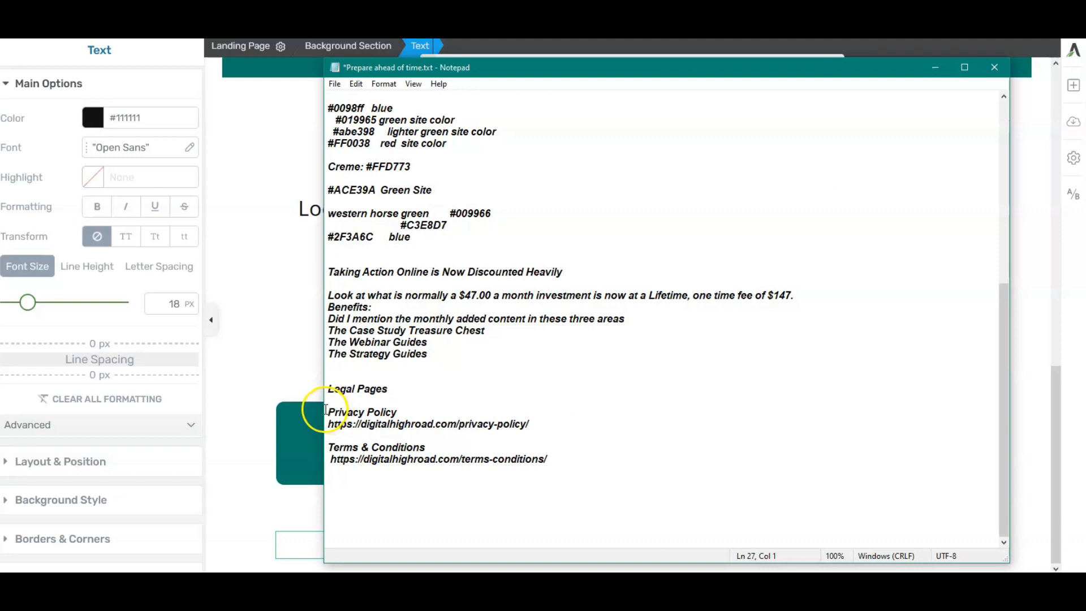
drag(328, 412, 463, 470)
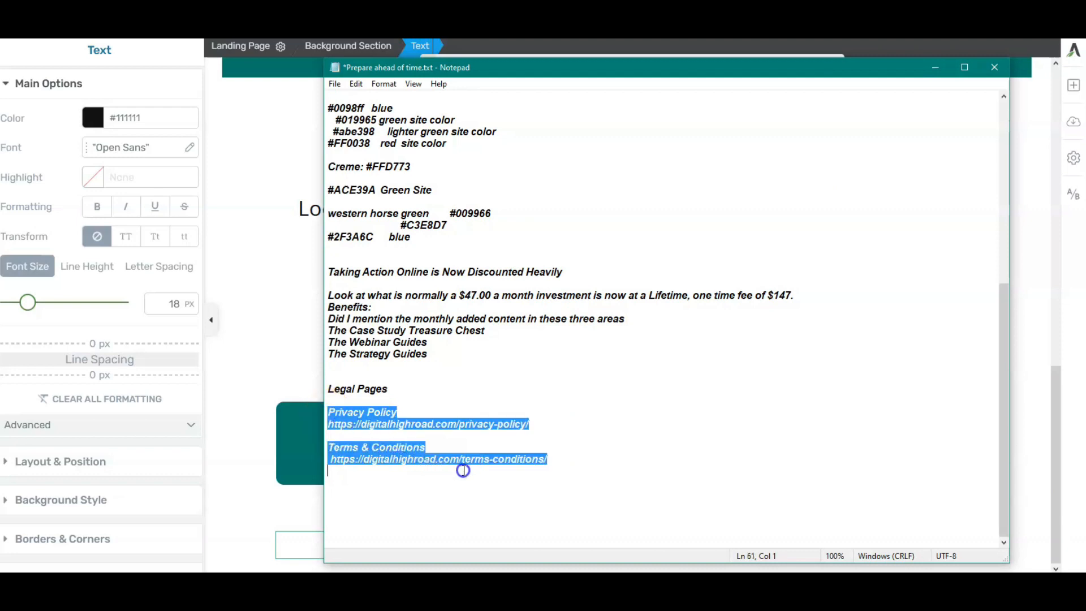
right_click(585, 440)
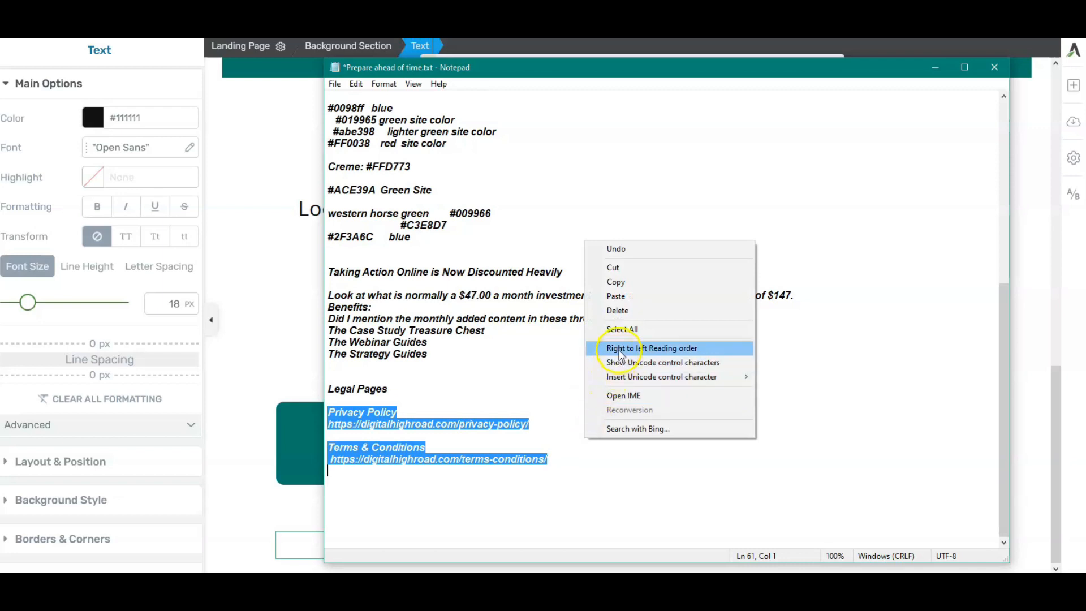
click(616, 282)
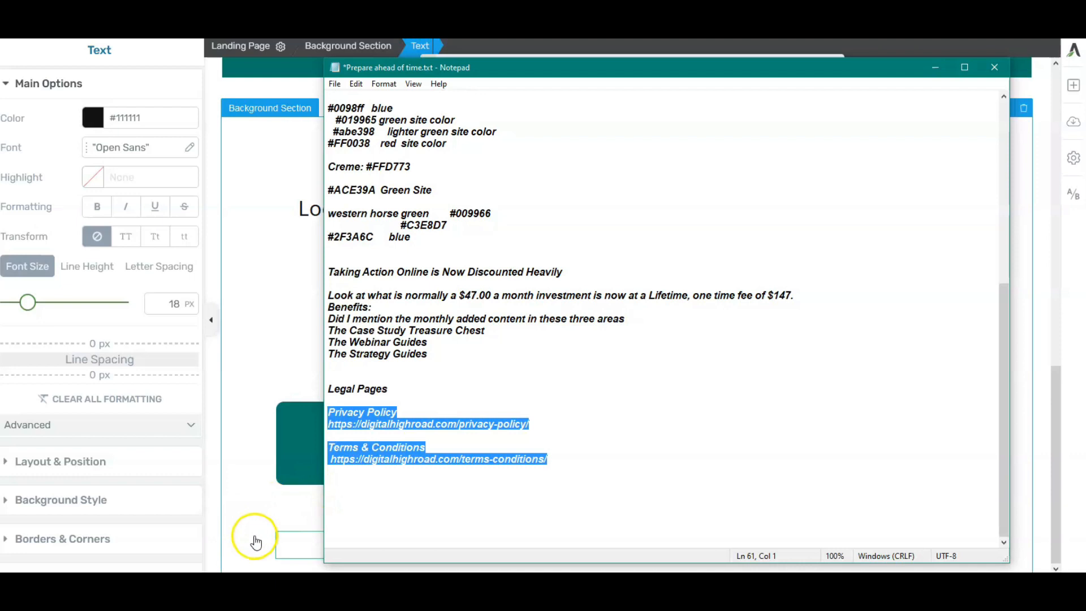
Paste the copied legal page titles and URLs into the footer text at the "Disclaimer" link.
click(280, 543)
click(491, 548)
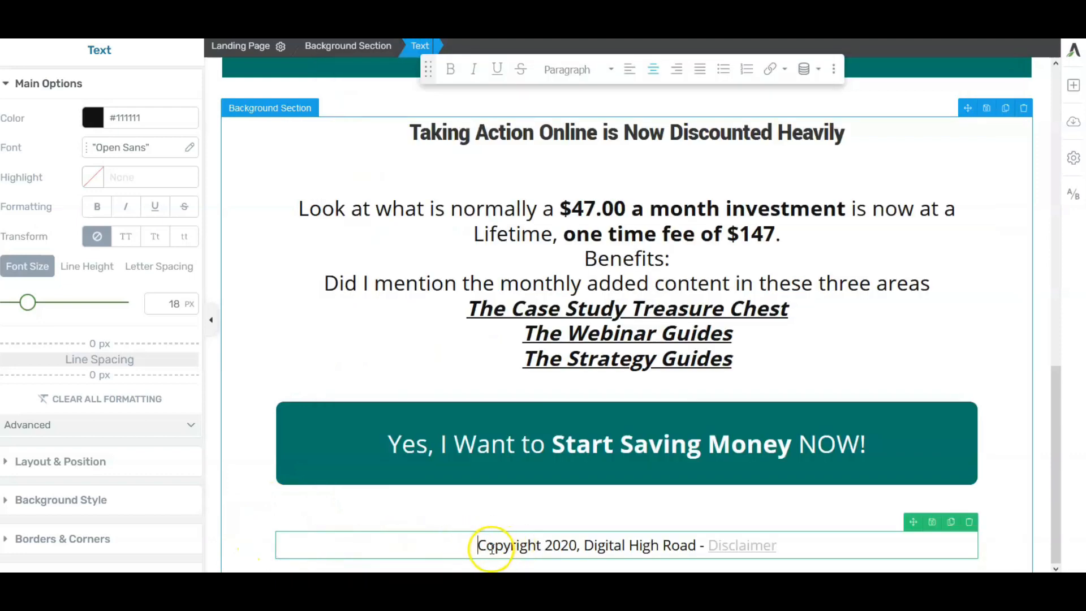
drag(710, 548, 770, 557)
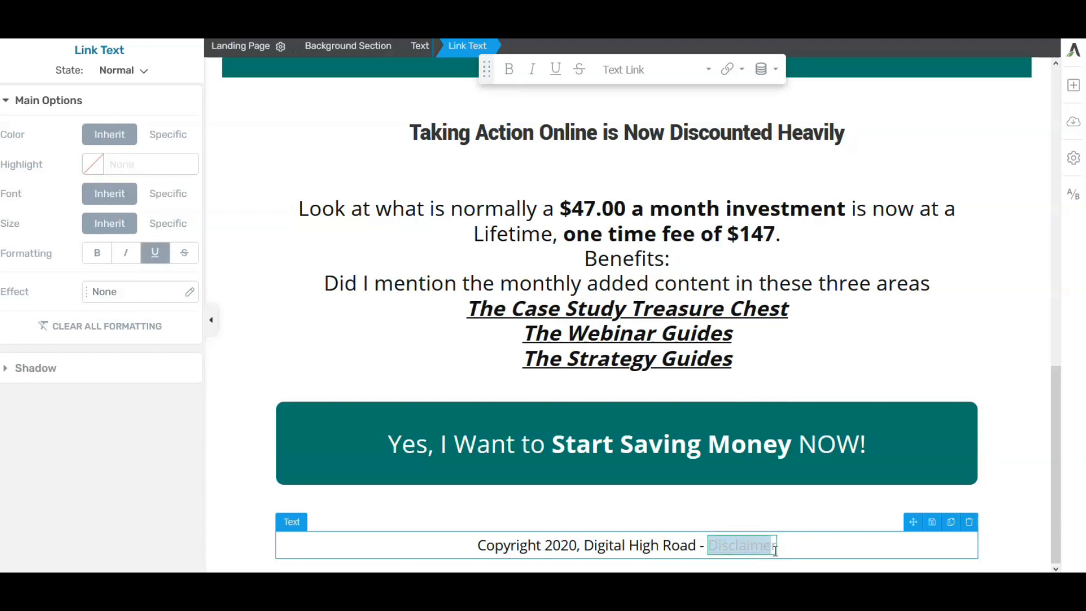
click(783, 548)
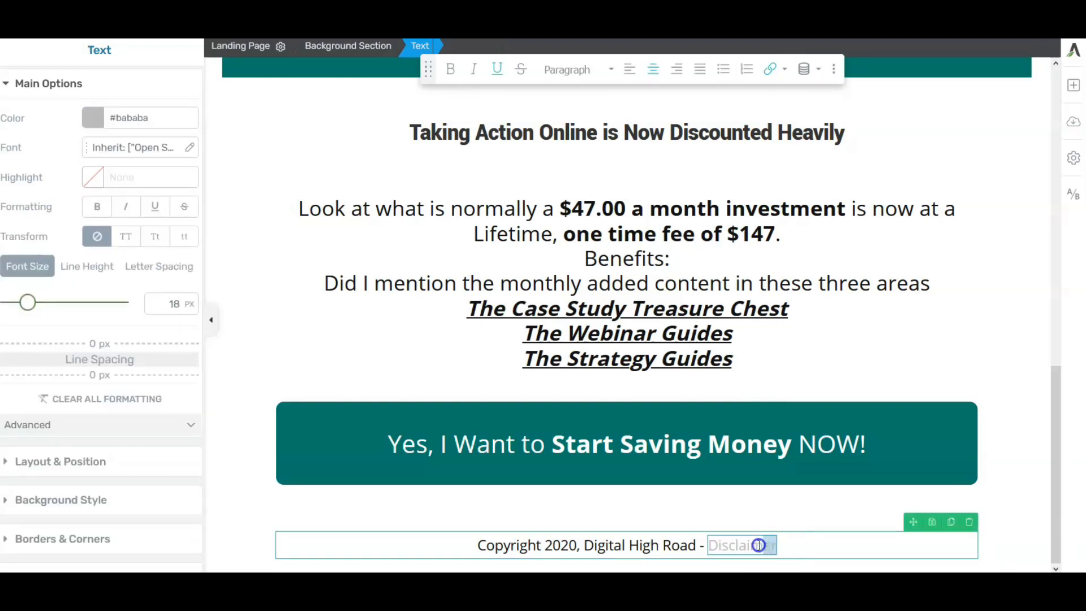
right_click(715, 546)
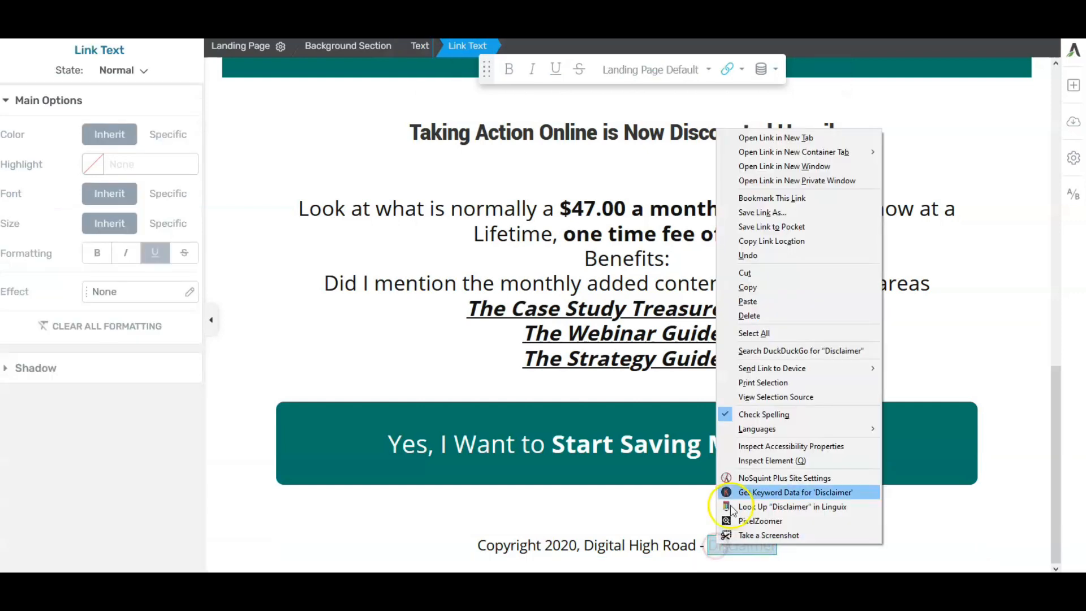
click(748, 302)
Delete "Disclaimer" from the footer and put "Privacy Policy" on its own line, followed by a comma.
click(733, 443)
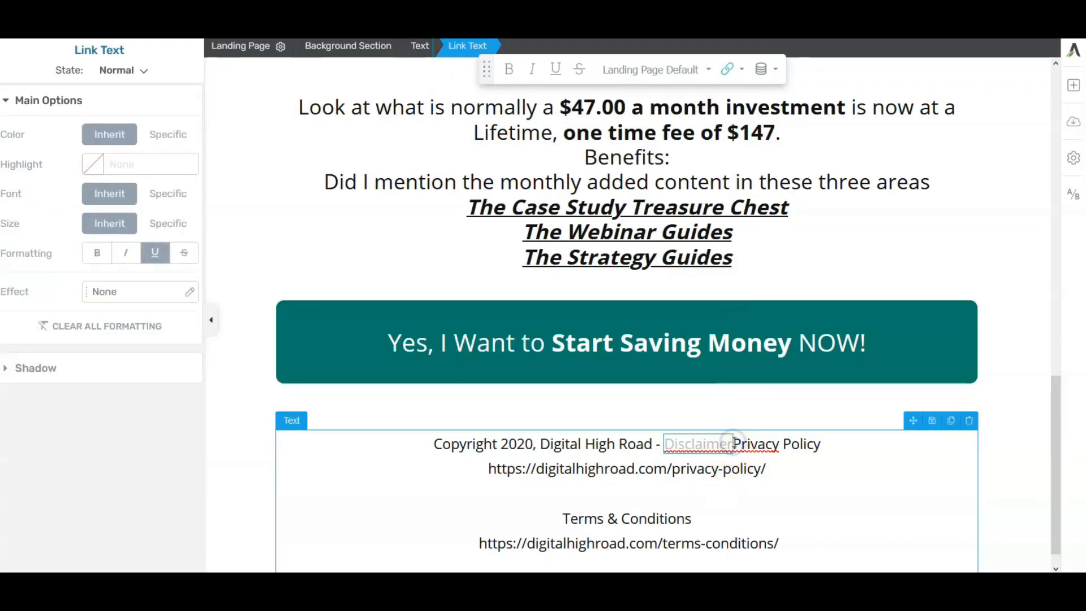
key(BackSpace)
key(BackSpace)
key(BackSpace)
key(BackSpace)
key(BackSpace)
key(BackSpace)
key(BackSpace)
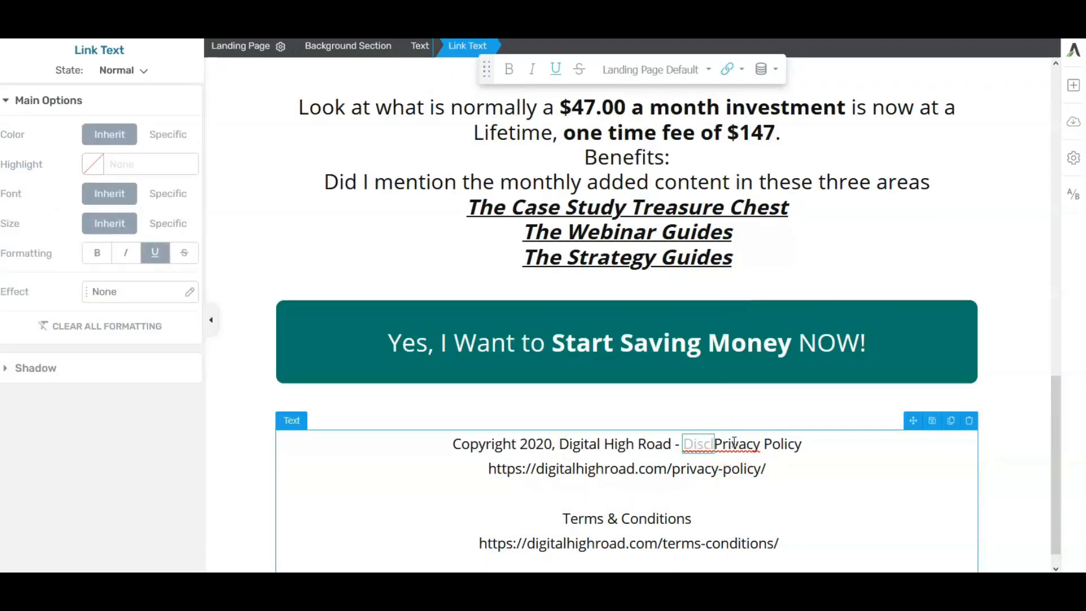
key(BackSpace)
key(BackSpace)
key(BackSpace)
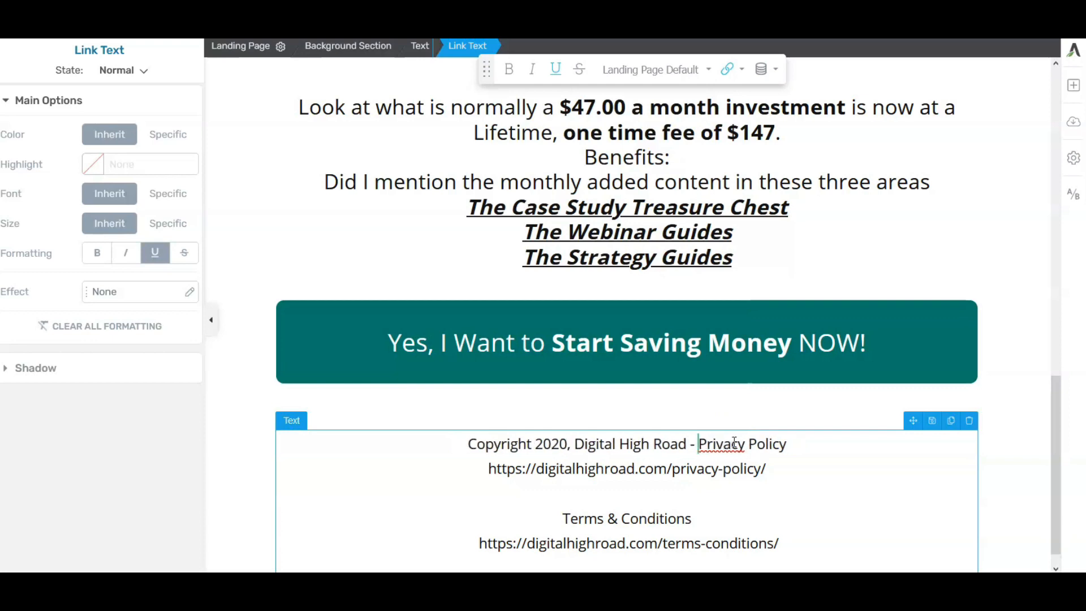
key(Return)
click(734, 443)
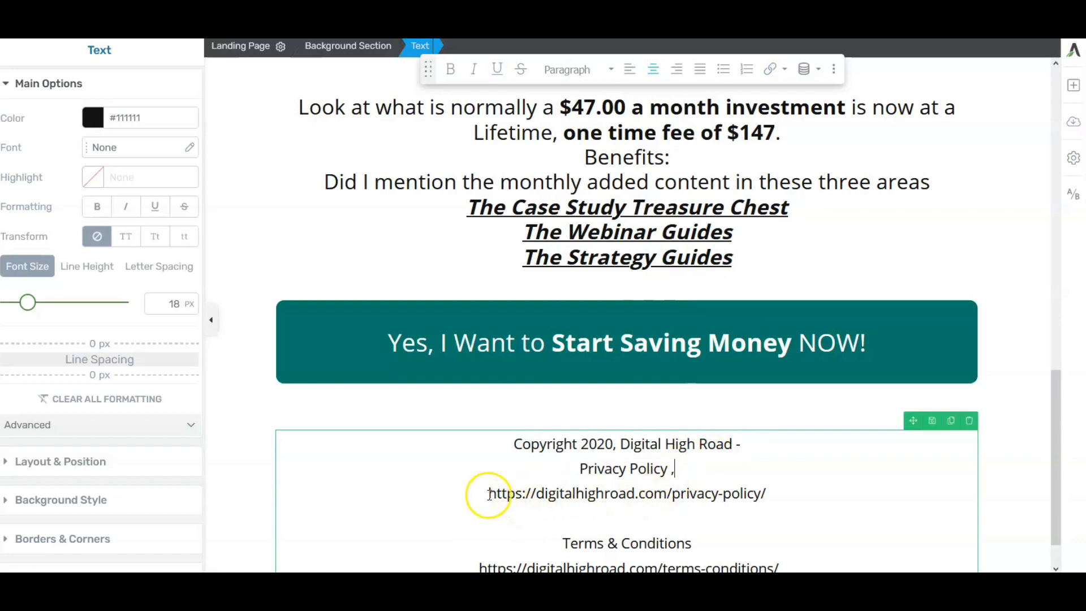
Cut the privacy policy URL out of the footer text and make "Privacy Policy" bold.
drag(511, 495, 729, 501)
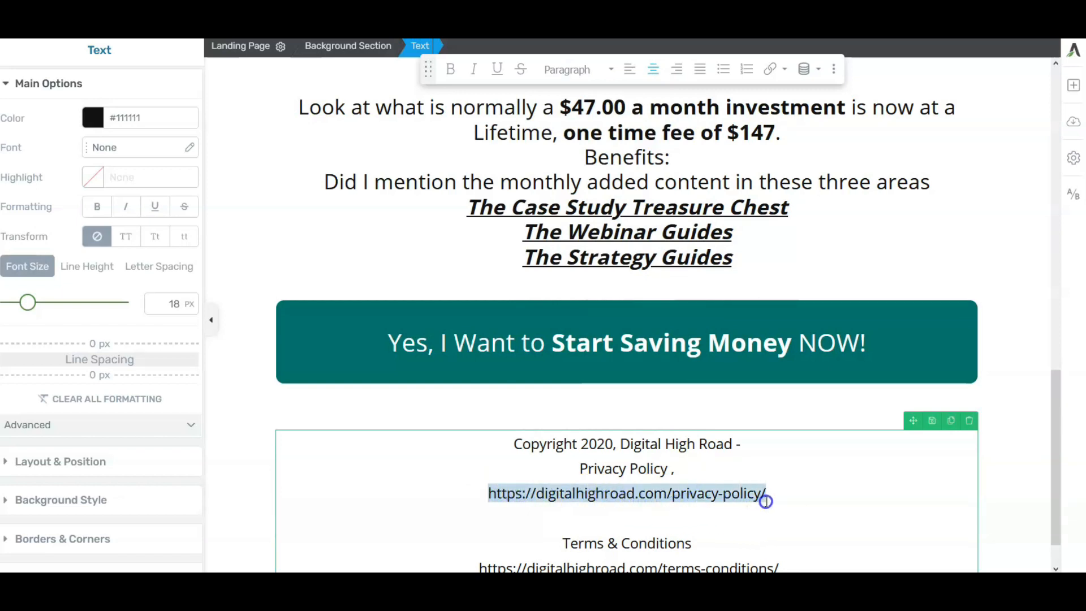
right_click(743, 496)
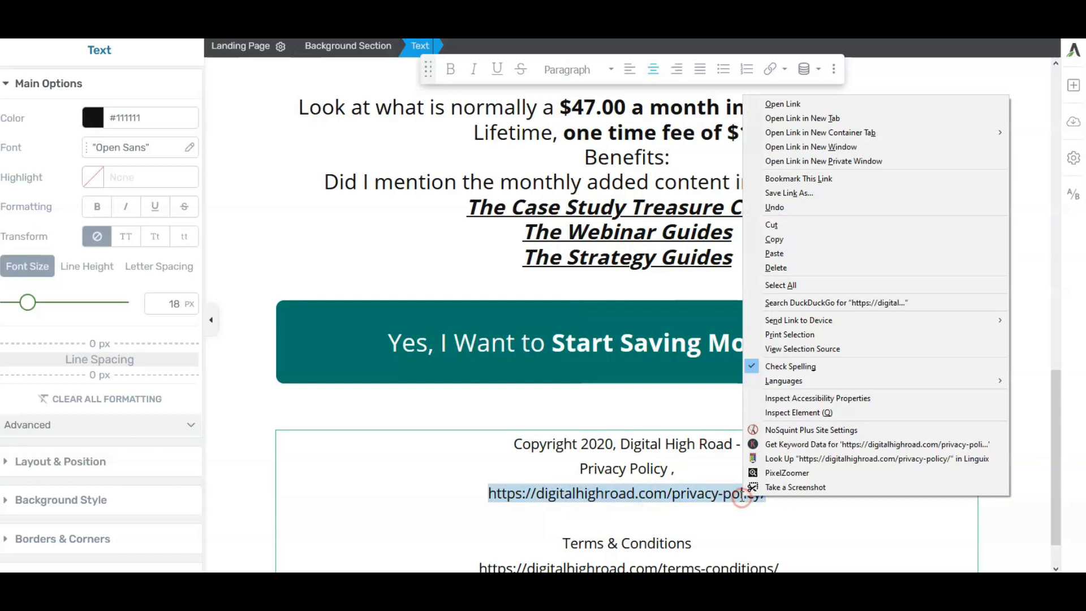
click(770, 226)
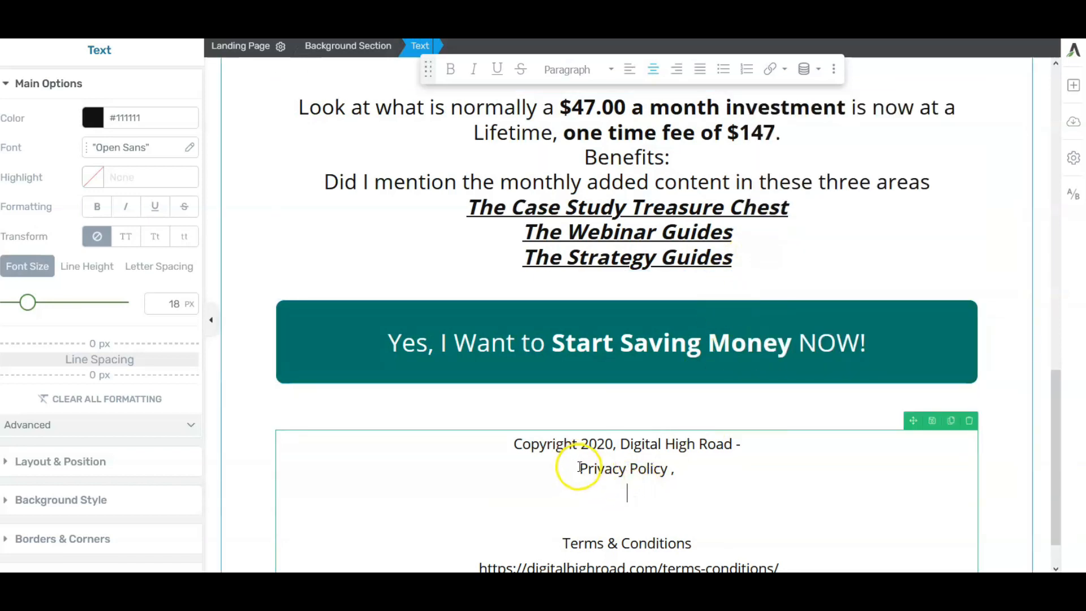
drag(646, 468, 663, 469)
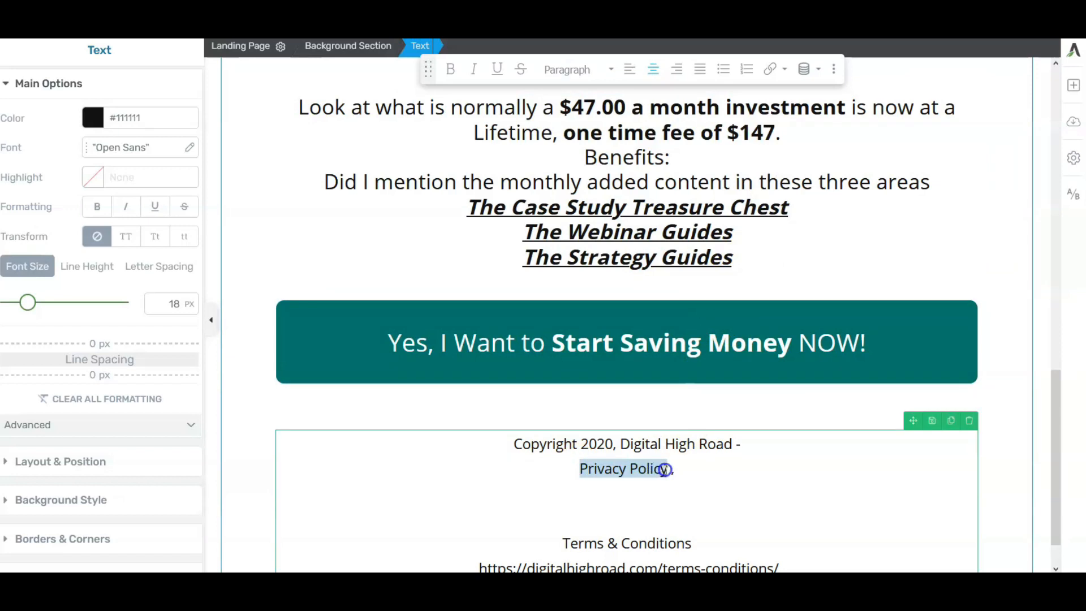
click(450, 71)
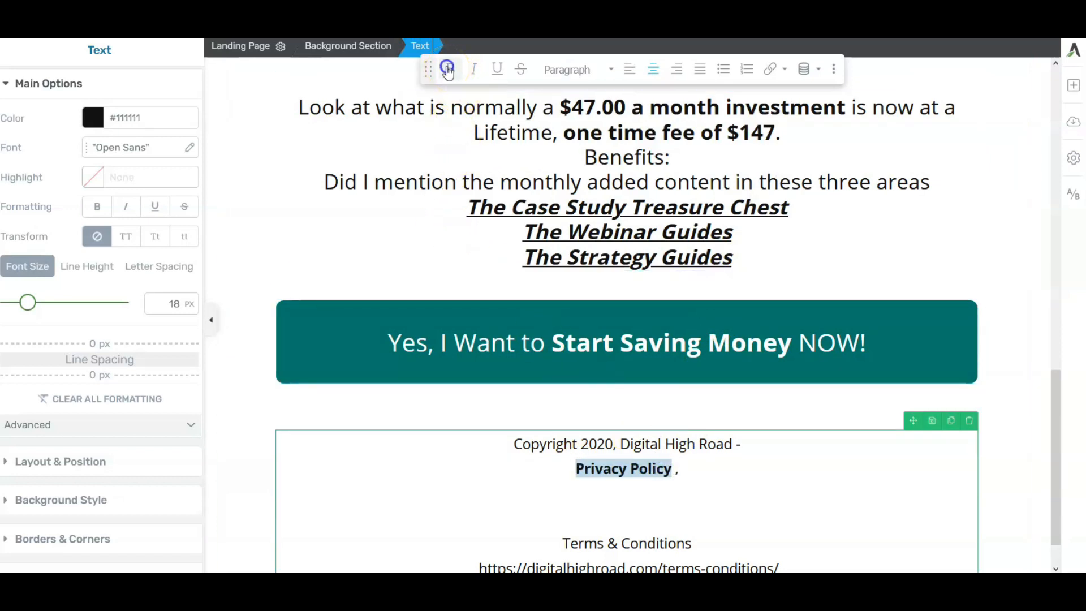
click(770, 68)
click(707, 169)
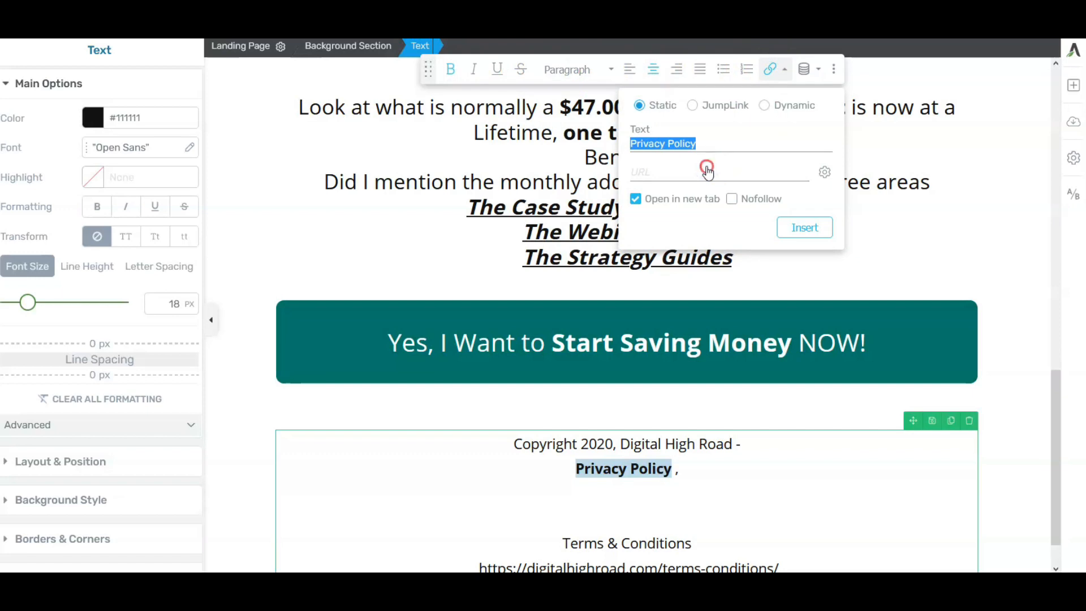
right_click(674, 169)
click(707, 226)
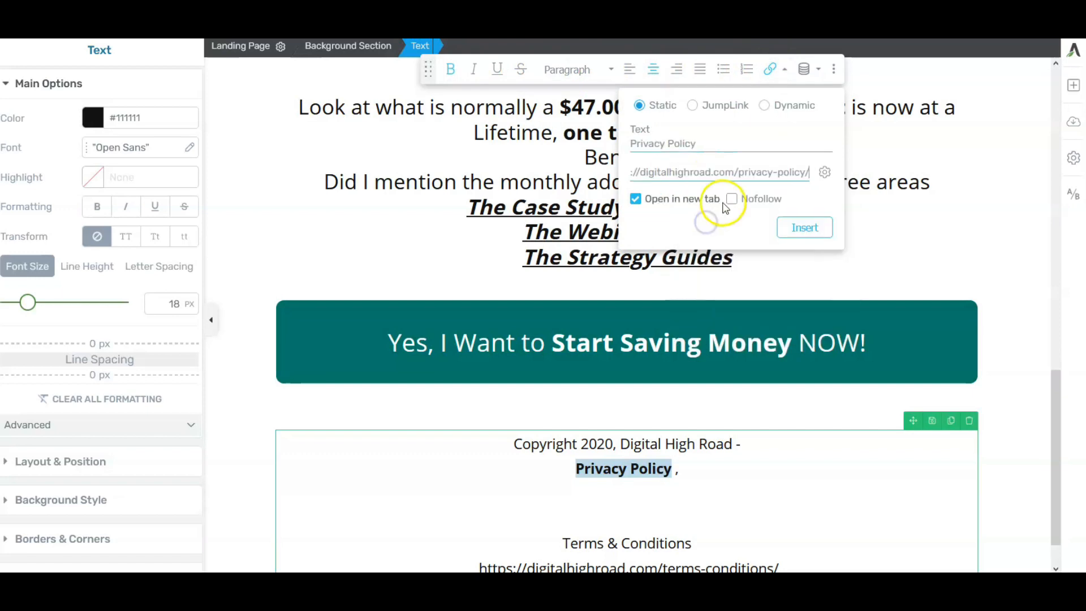
click(798, 229)
Remove the line breaks before "Terms & Conditions" so it follows the comma on the footer's "Privacy Policy" line.
scroll(707, 504, down, 1)
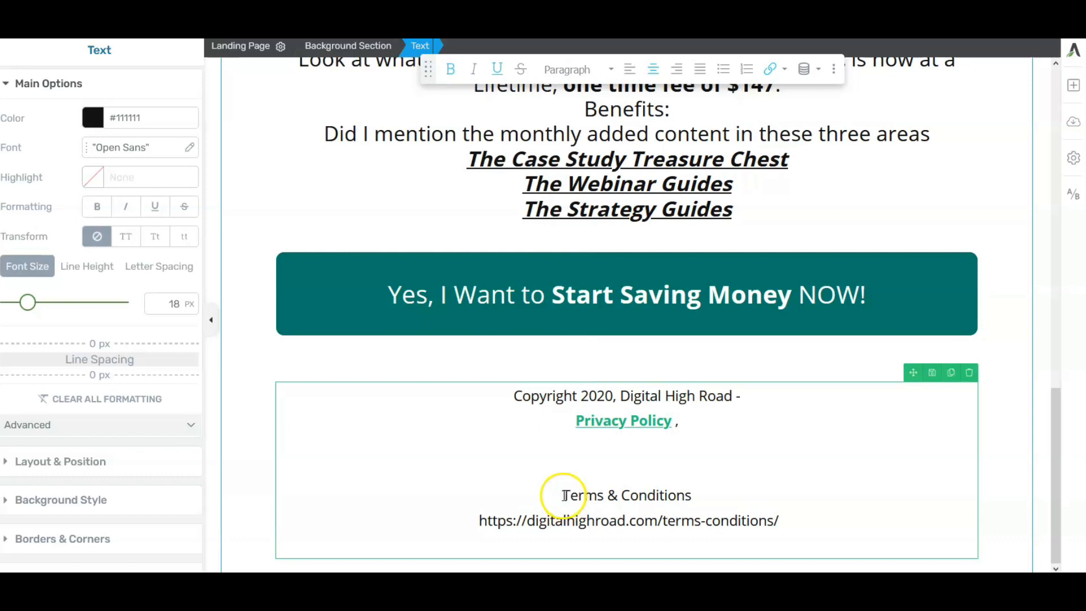
key(BackSpace)
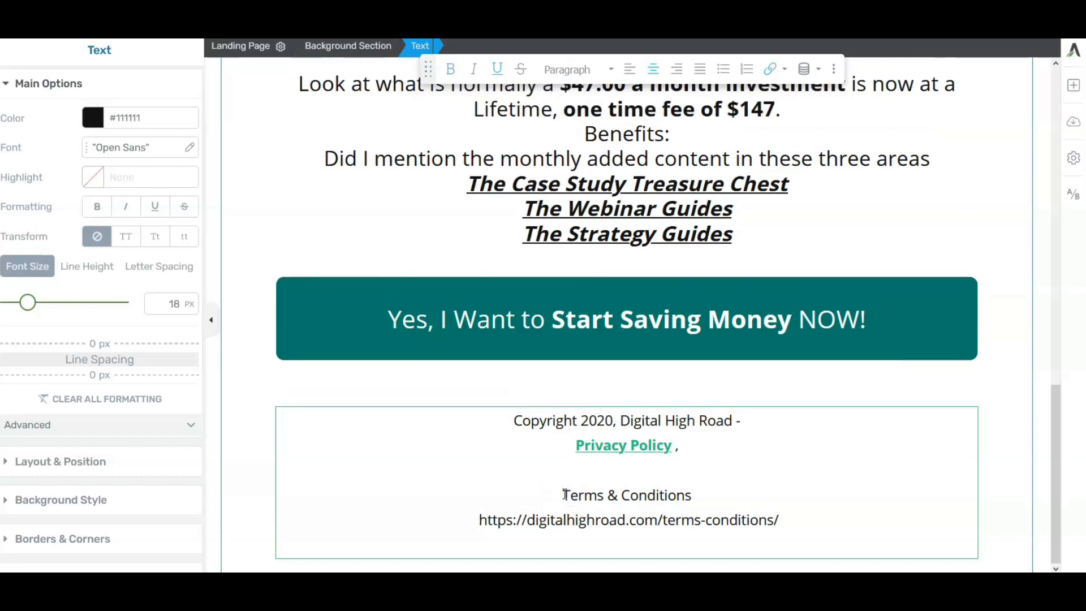
key(BackSpace)
key(BackSpace)
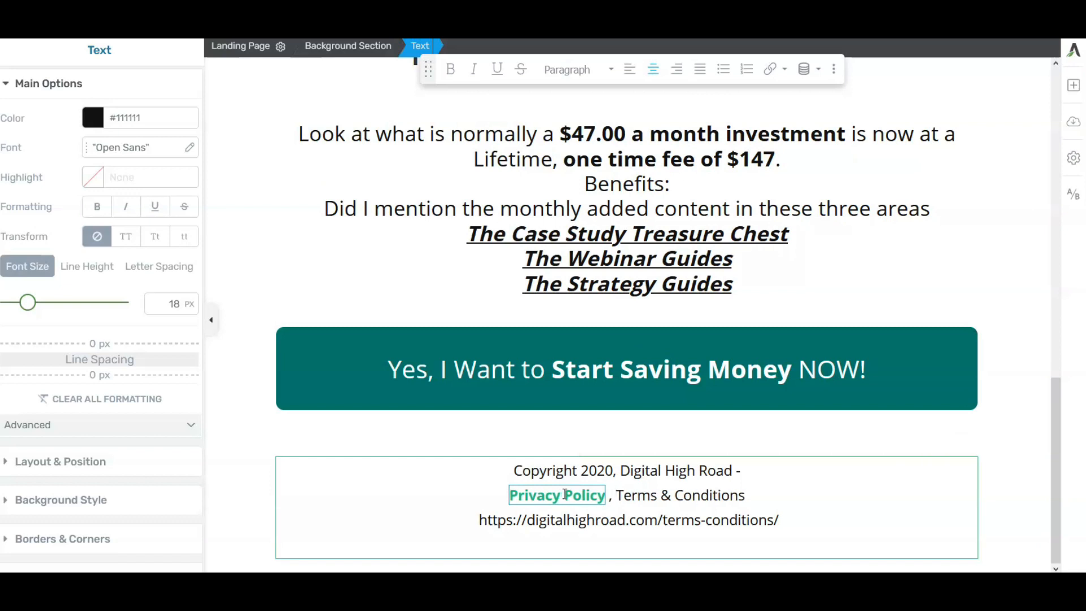
Cut the terms and conditions URL out of the footer text and make "Terms & Conditions" bold.
click(561, 529)
click(479, 521)
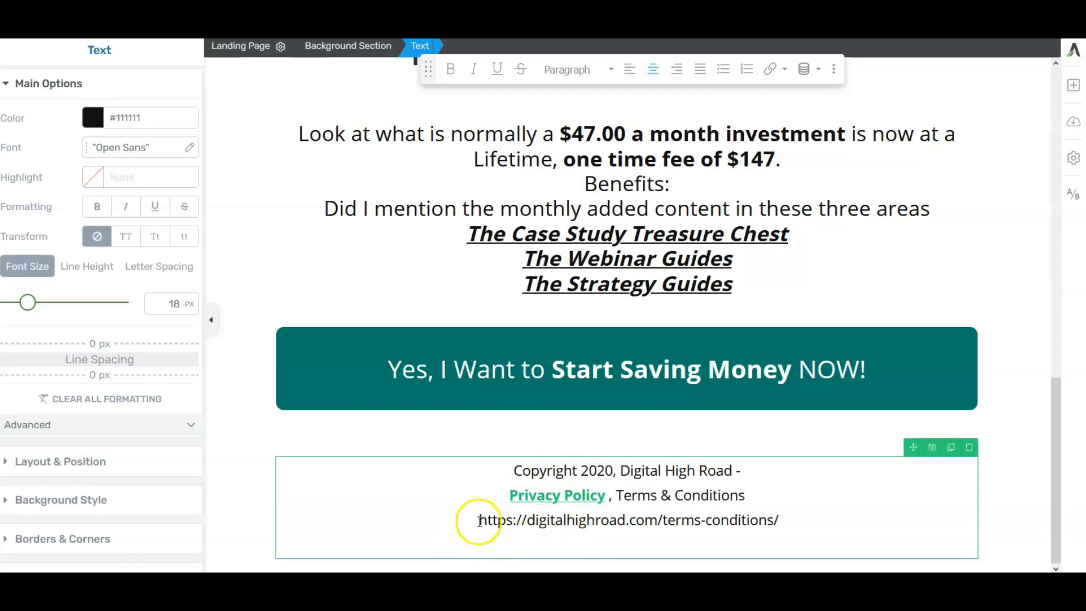
drag(484, 520, 712, 520)
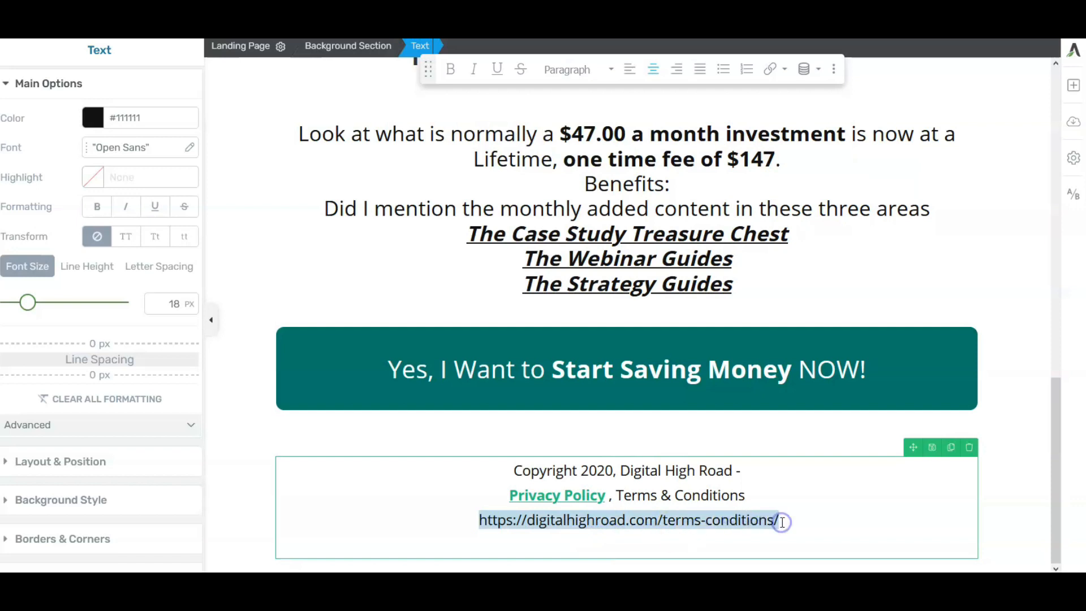
right_click(762, 520)
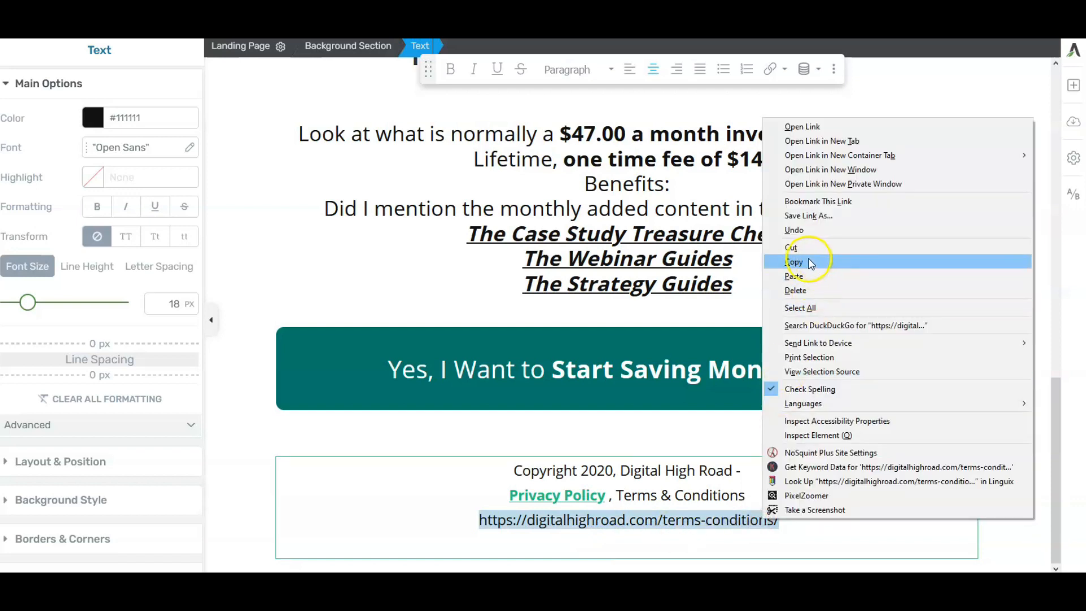
click(792, 247)
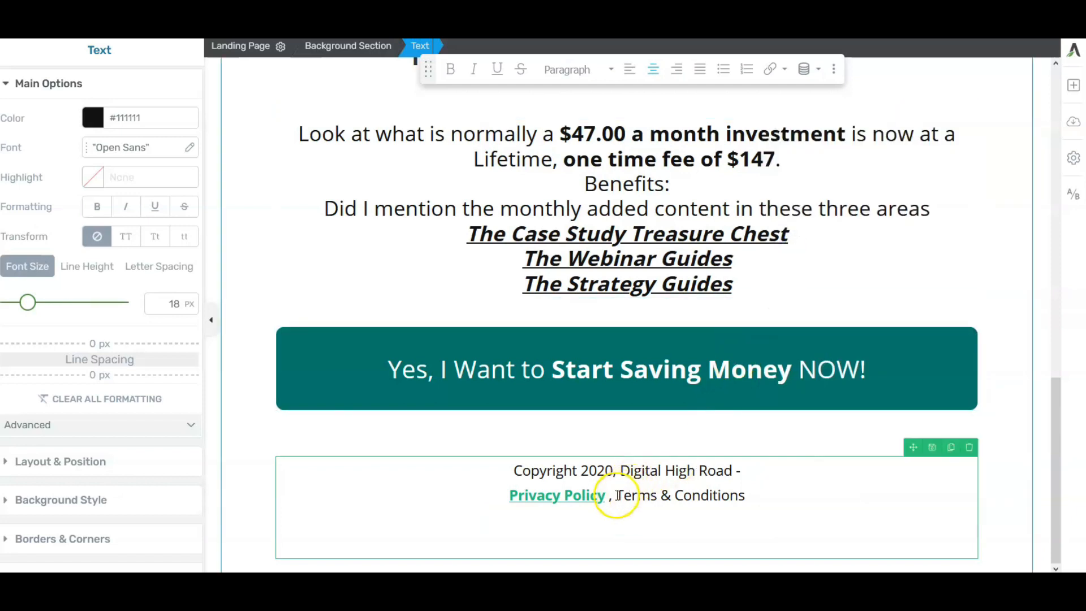
drag(636, 495, 712, 498)
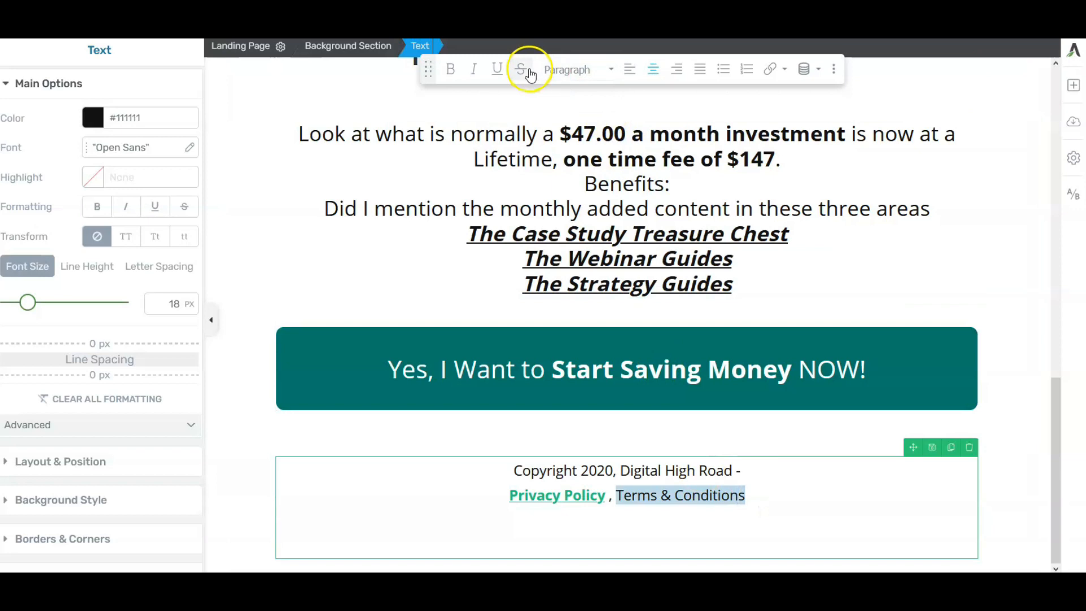
click(452, 70)
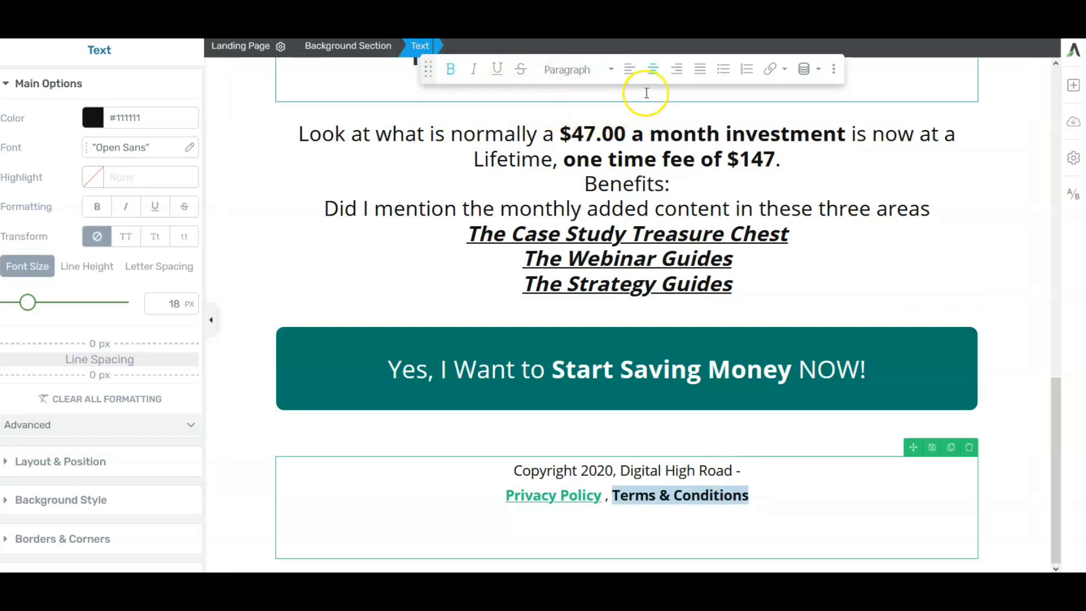
click(771, 71)
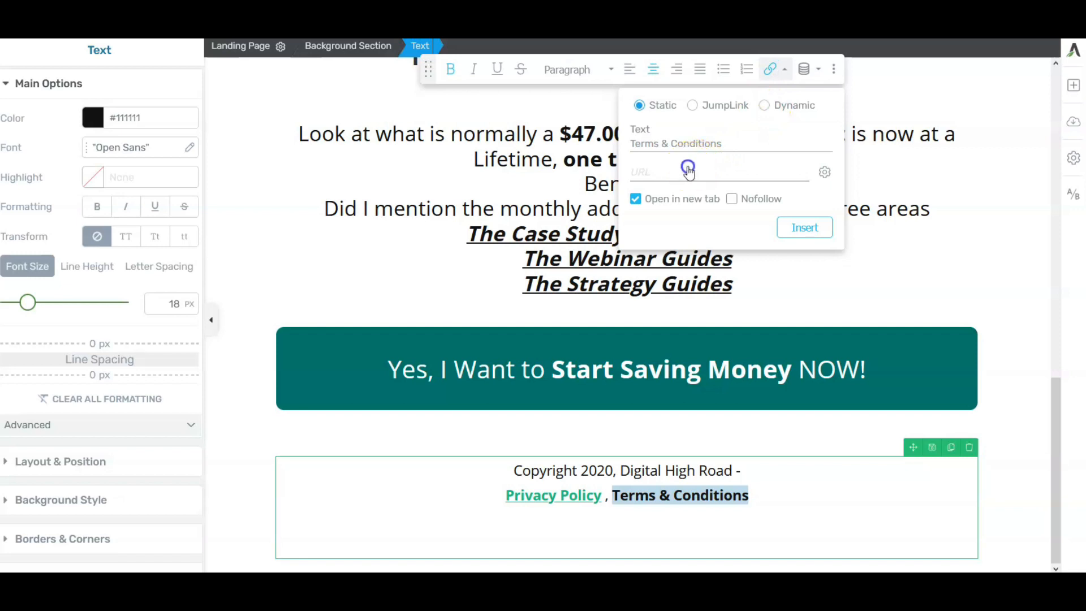
right_click(651, 172)
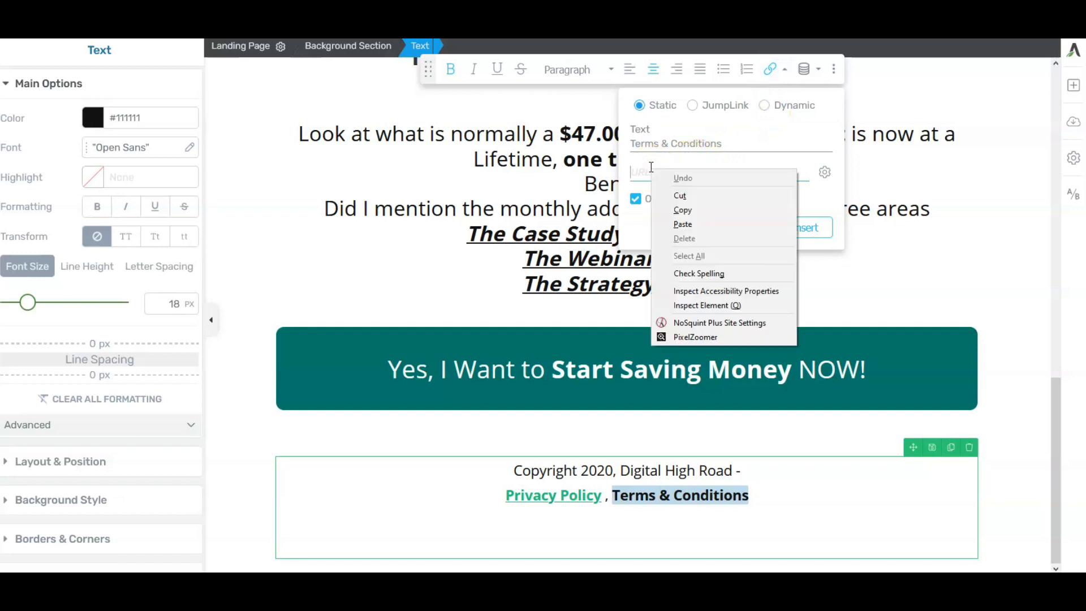
click(679, 220)
click(805, 232)
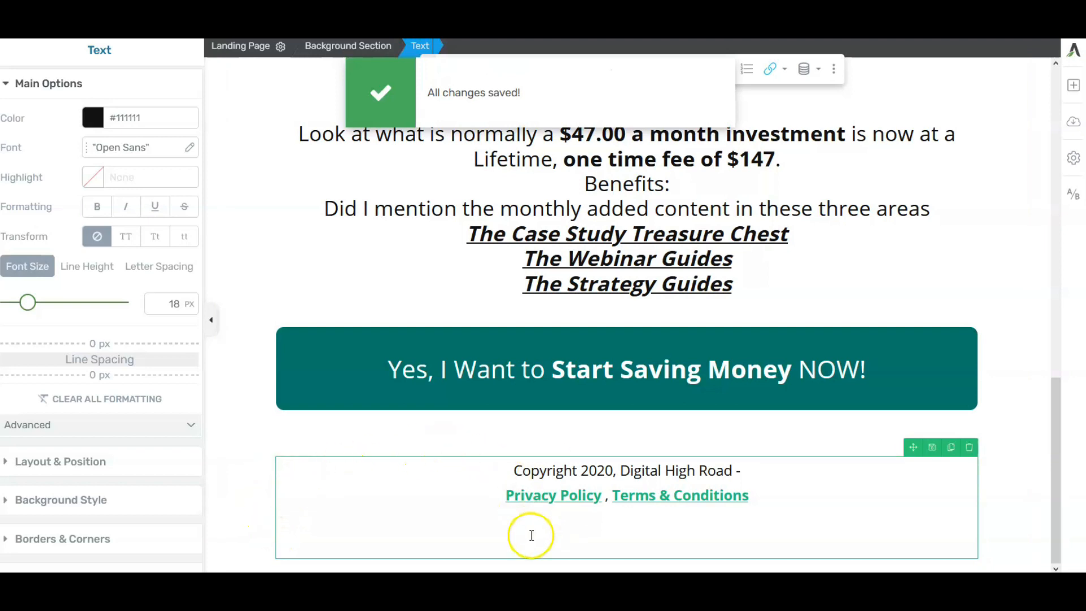
Review the desktop layout of the sales page from the footer up to the headline and back down.
scroll(540, 376, up, 5)
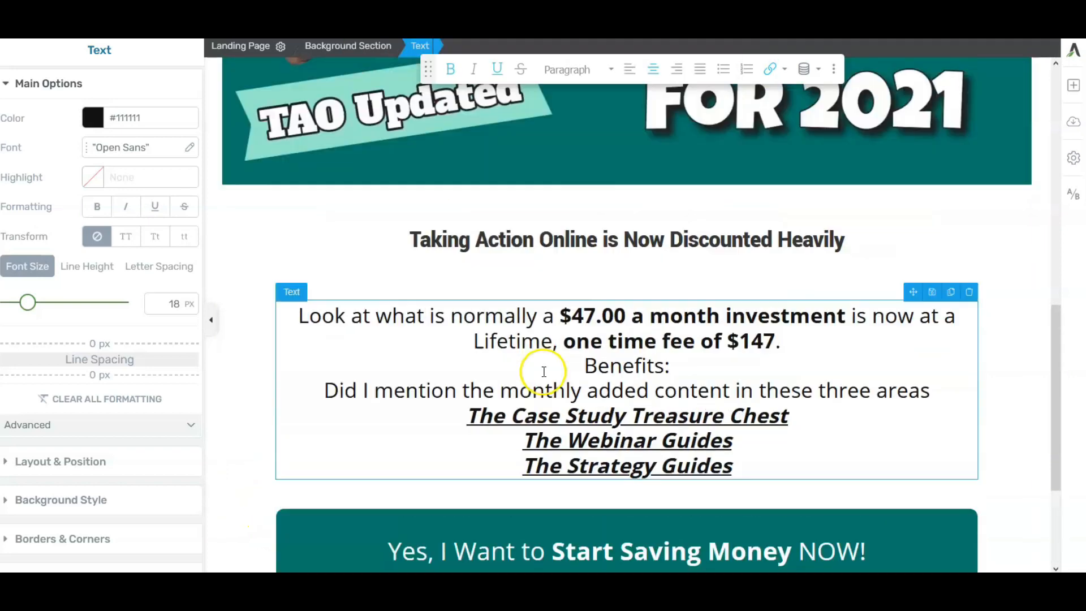
scroll(537, 357, up, 10)
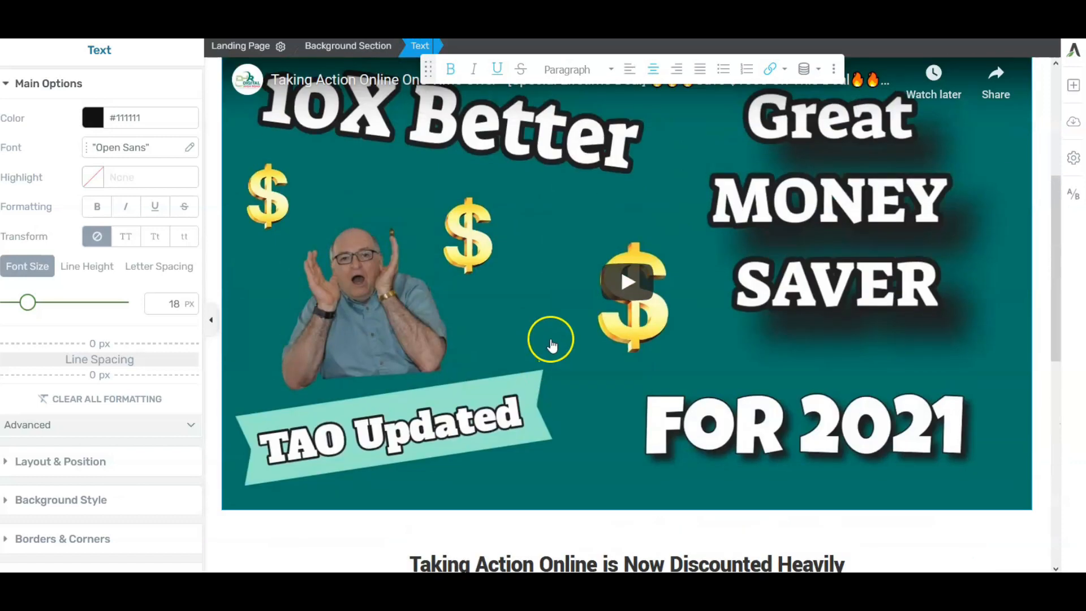
scroll(563, 248, up, 1)
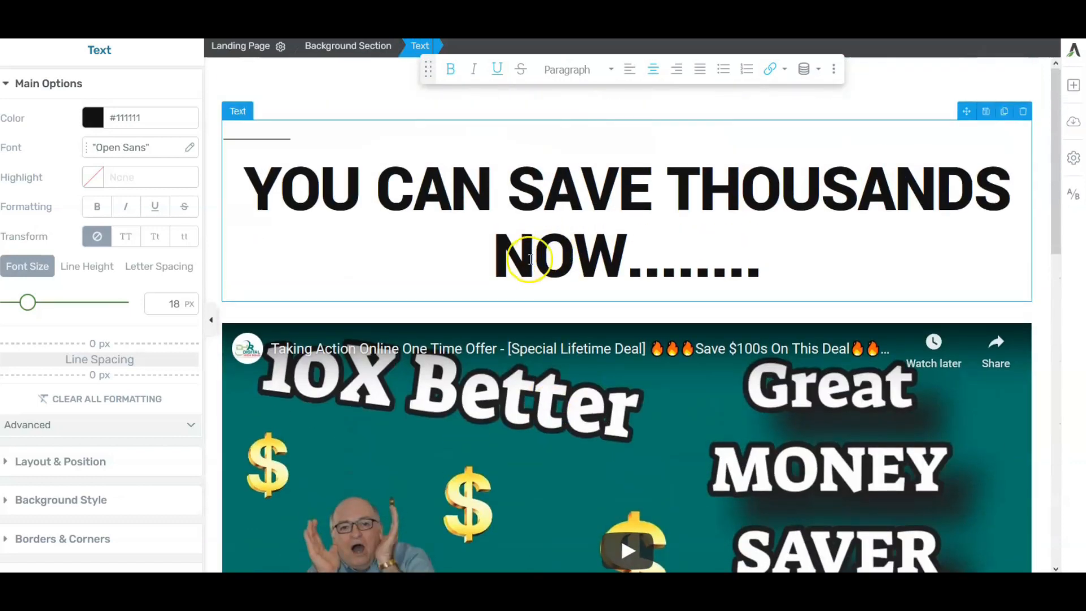
scroll(396, 279, down, 3)
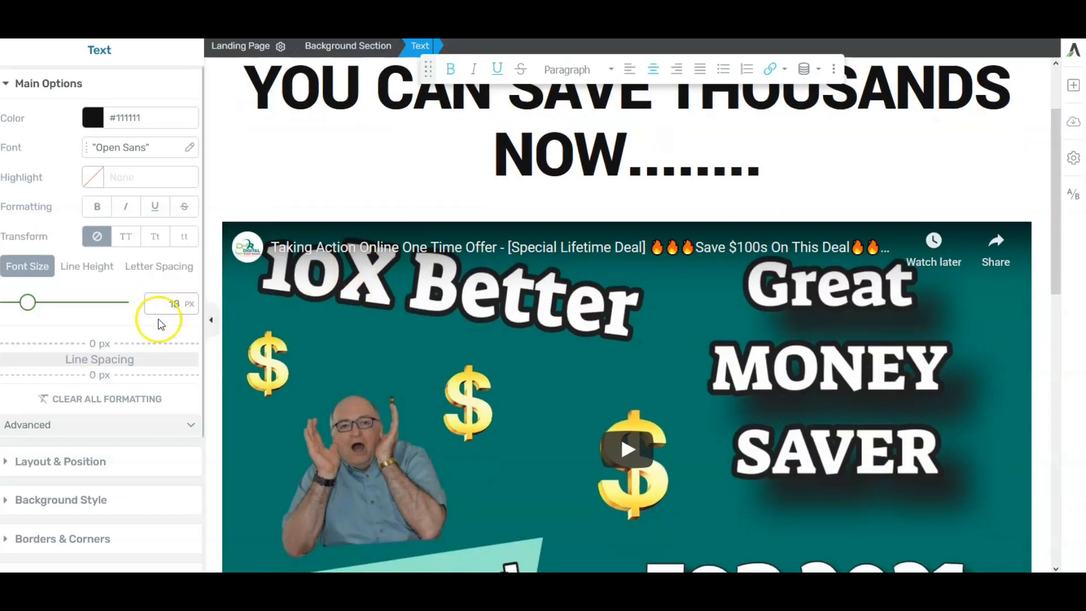
scroll(475, 482, down, 12)
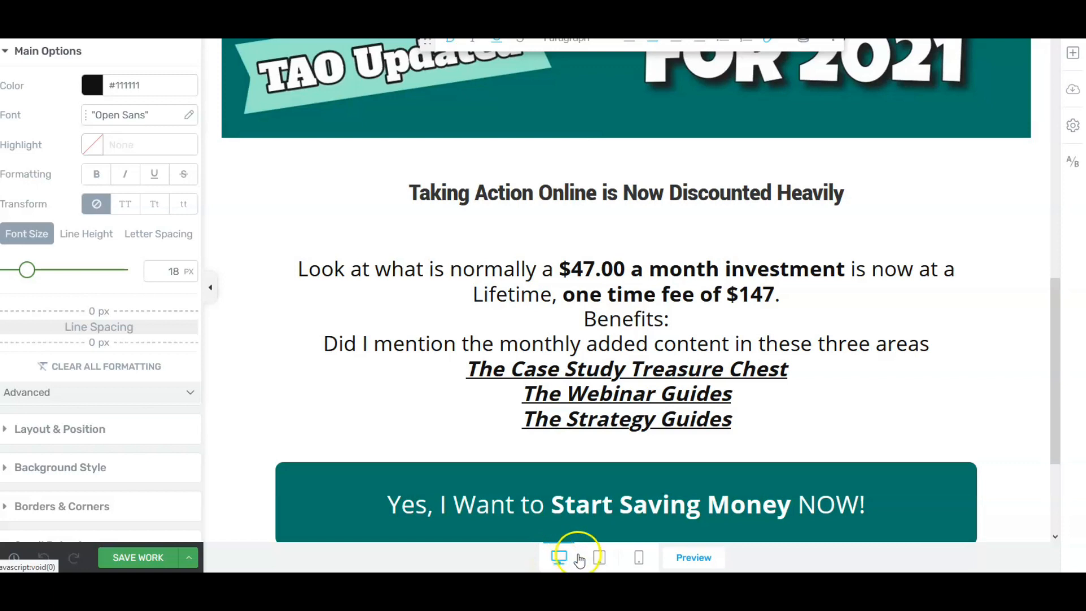
Switch to the tablet view and check the layout of the headline, video, offer text, call-to-action and footer.
click(599, 559)
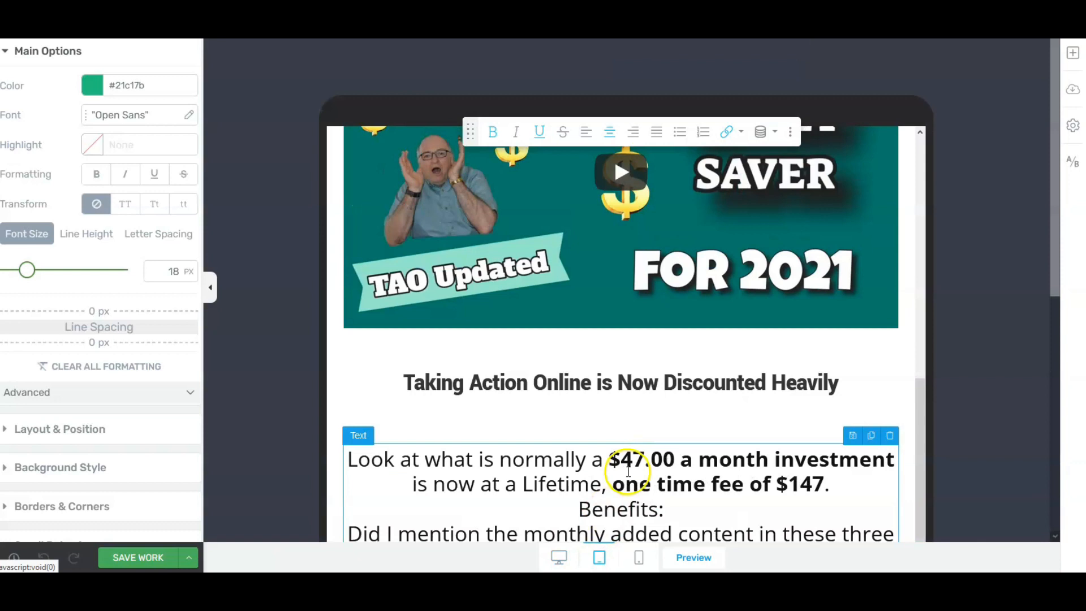
scroll(767, 282, down, 1)
scroll(741, 272, up, 2)
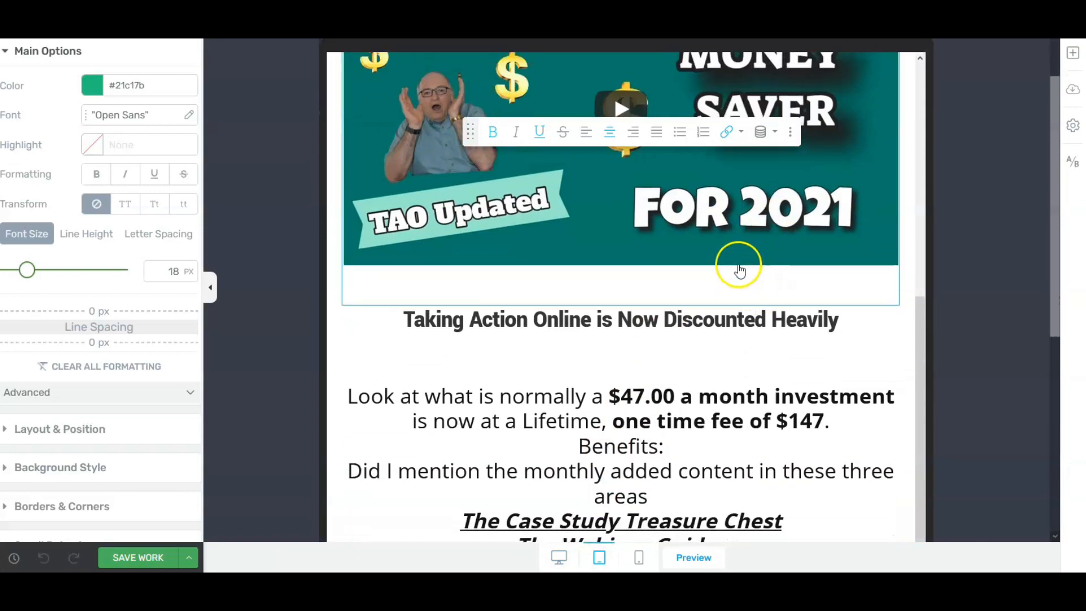
scroll(752, 244, up, 4)
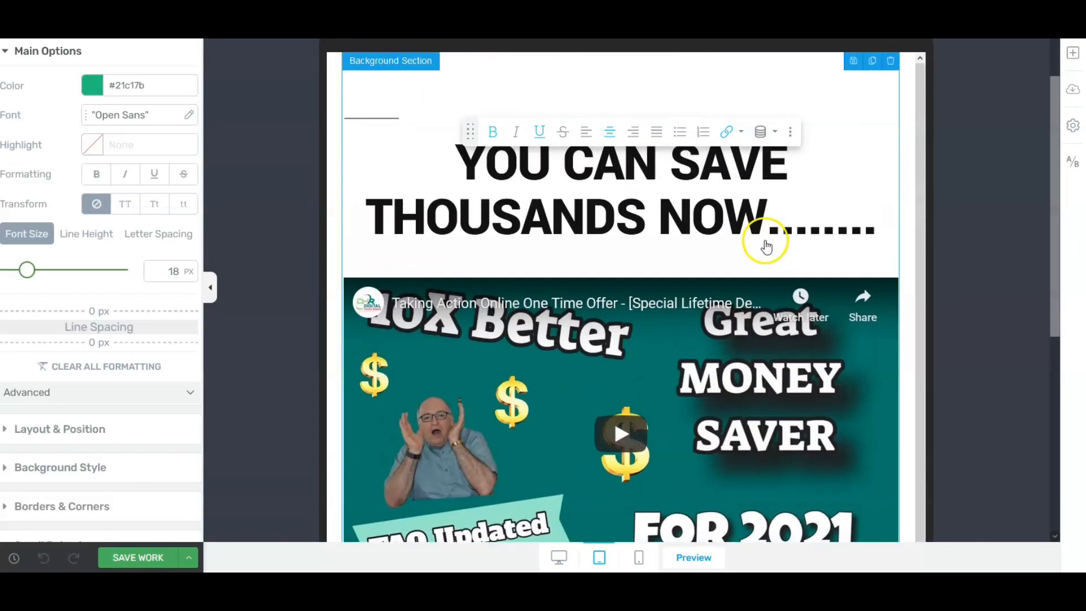
scroll(755, 243, down, 6)
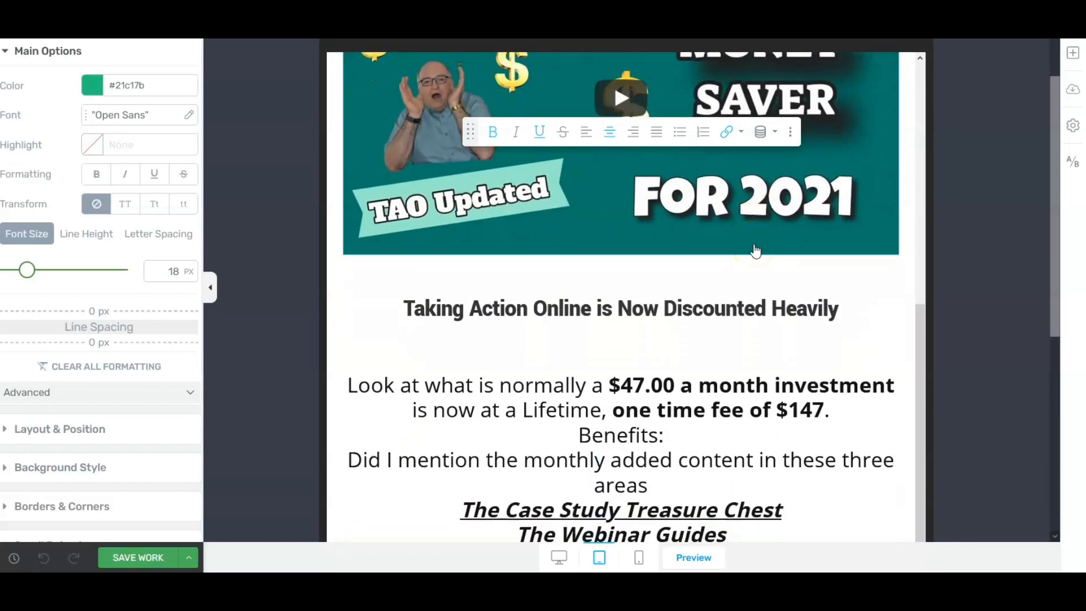
scroll(756, 251, down, 4)
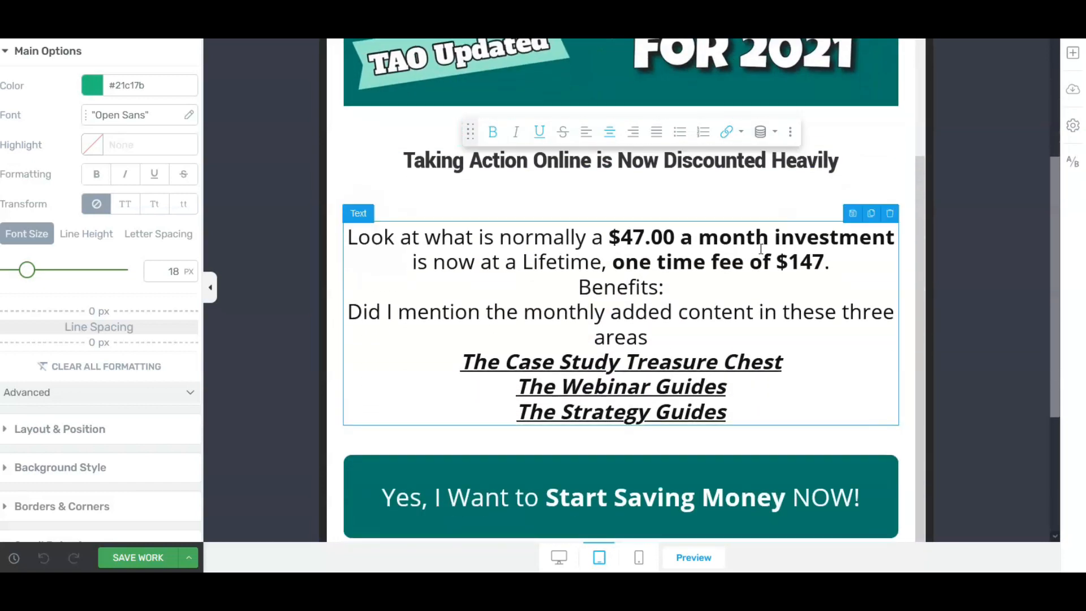
scroll(762, 251, down, 3)
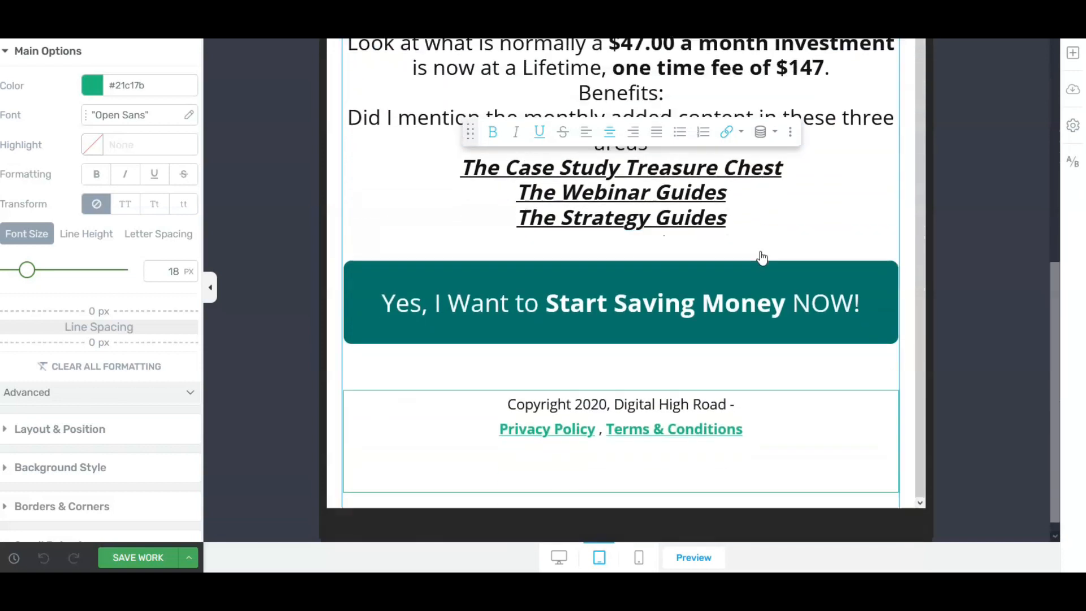
scroll(753, 300, up, 6)
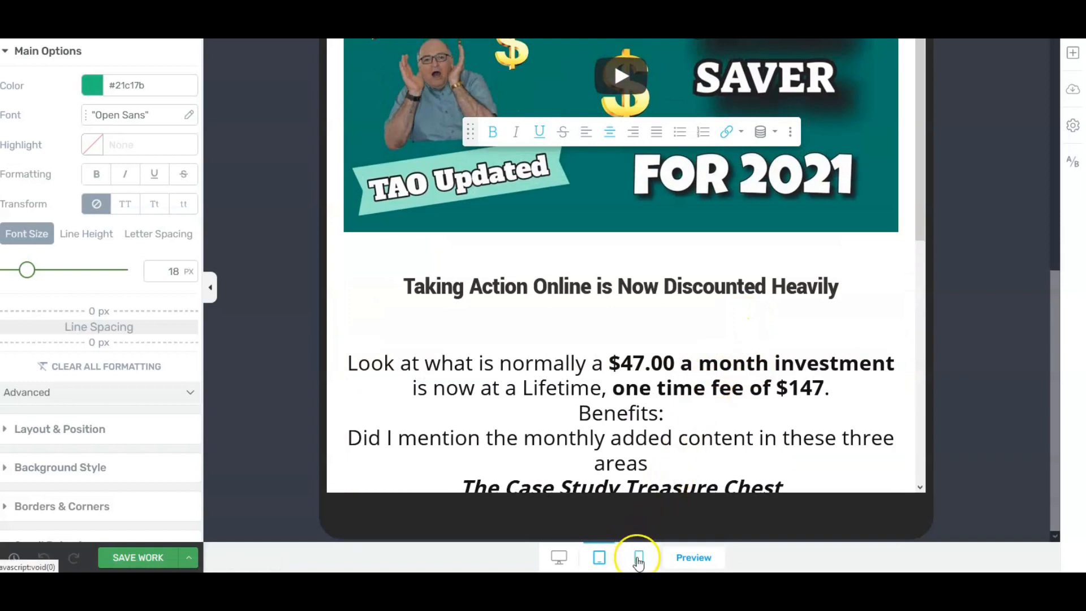
Switch to the mobile view and check the layout of the headline, video, offer text and call-to-action.
click(639, 559)
scroll(671, 468, down, 5)
scroll(732, 272, up, 3)
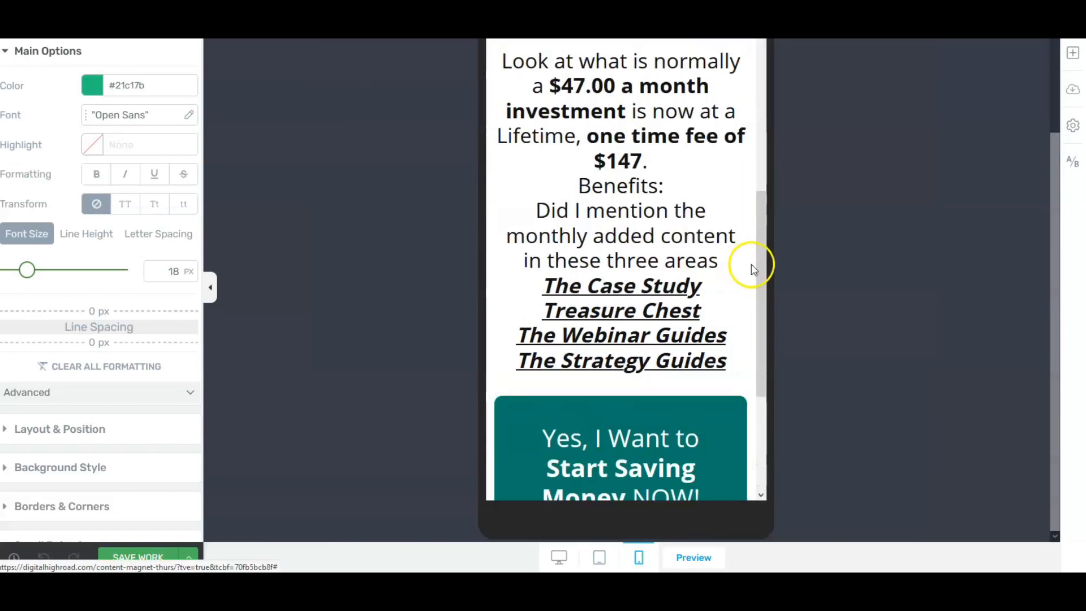
scroll(752, 271, up, 8)
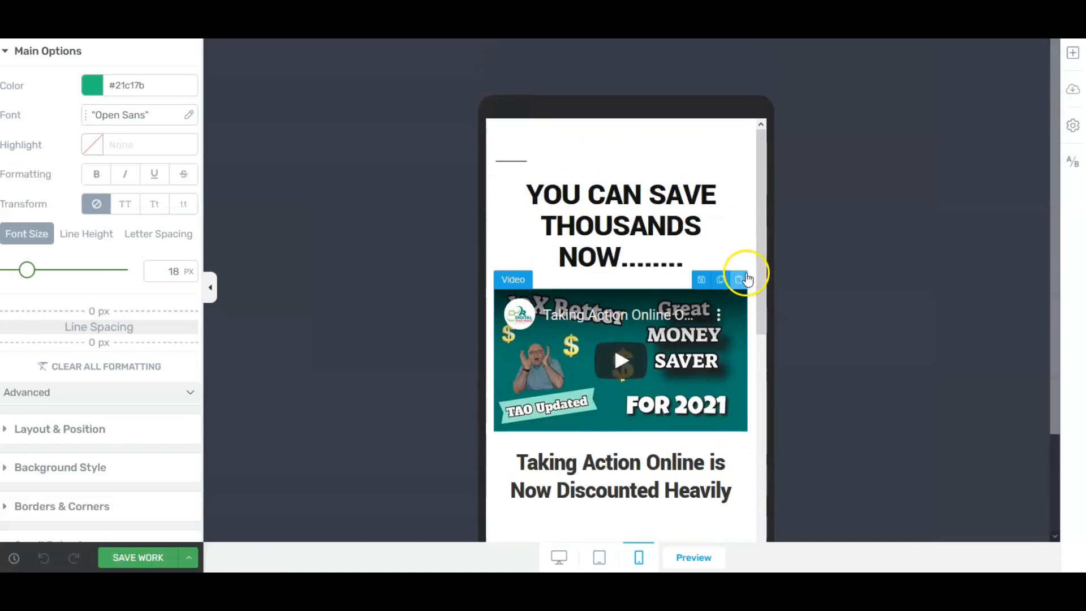
scroll(705, 278, down, 3)
scroll(705, 278, down, 2)
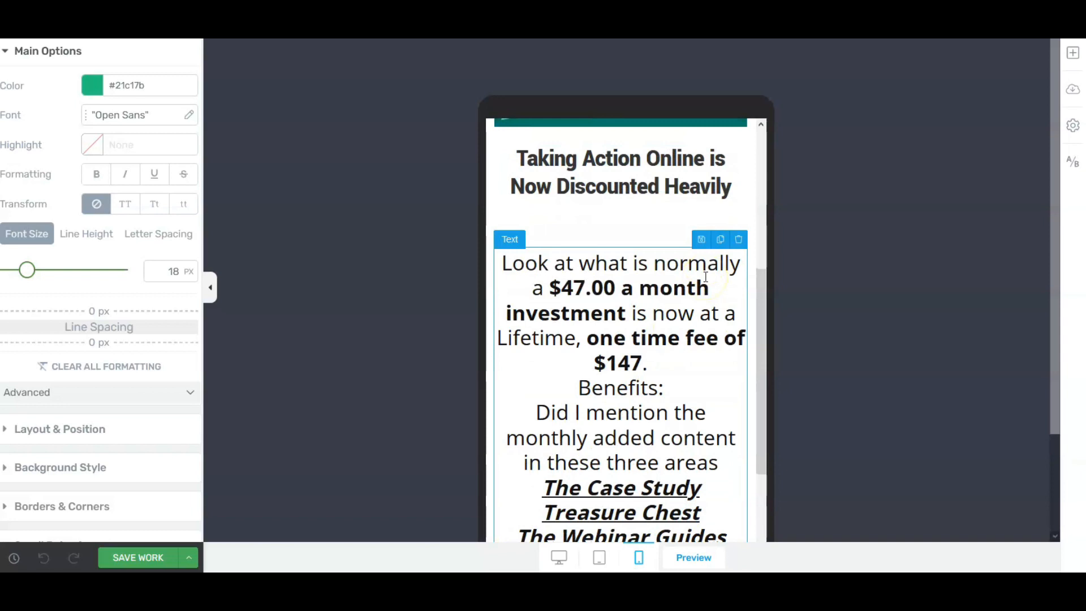
scroll(706, 279, down, 2)
scroll(706, 280, down, 4)
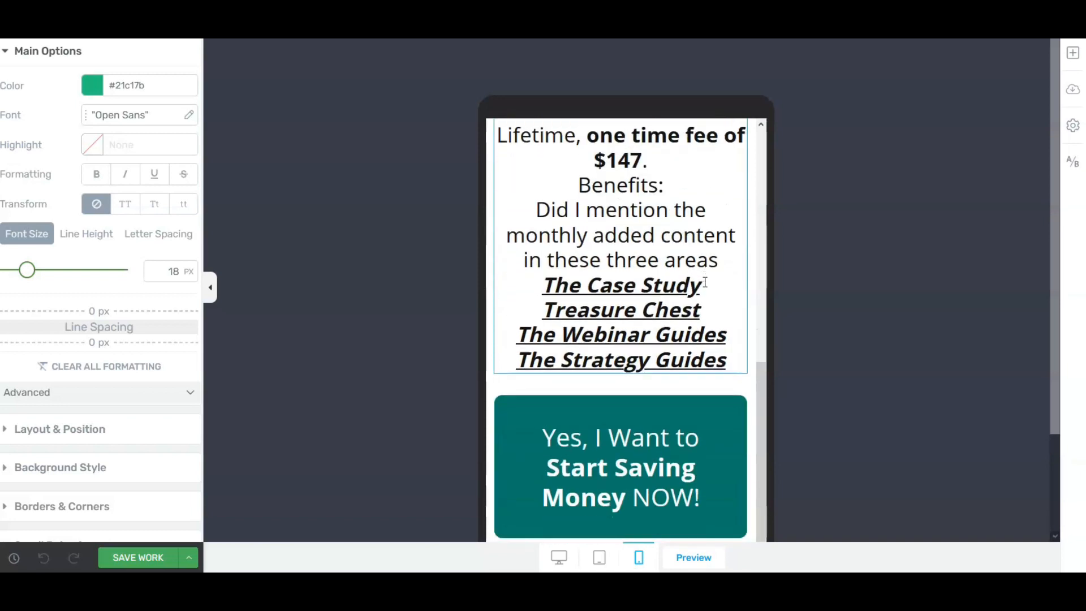
Save the page and switch back to the desktop view.
scroll(705, 283, down, 2)
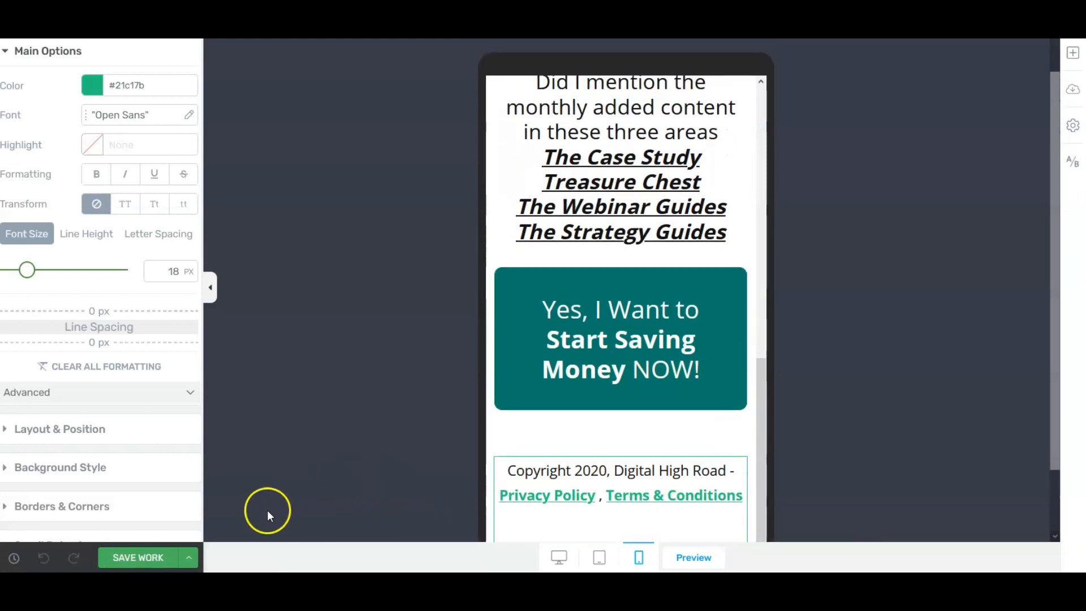
click(134, 558)
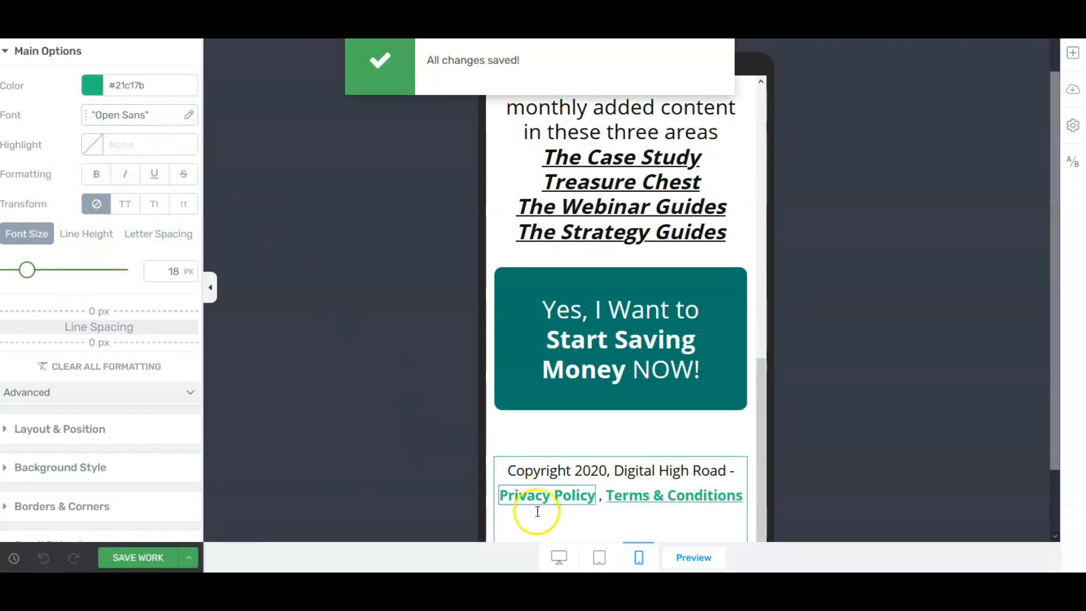
click(559, 558)
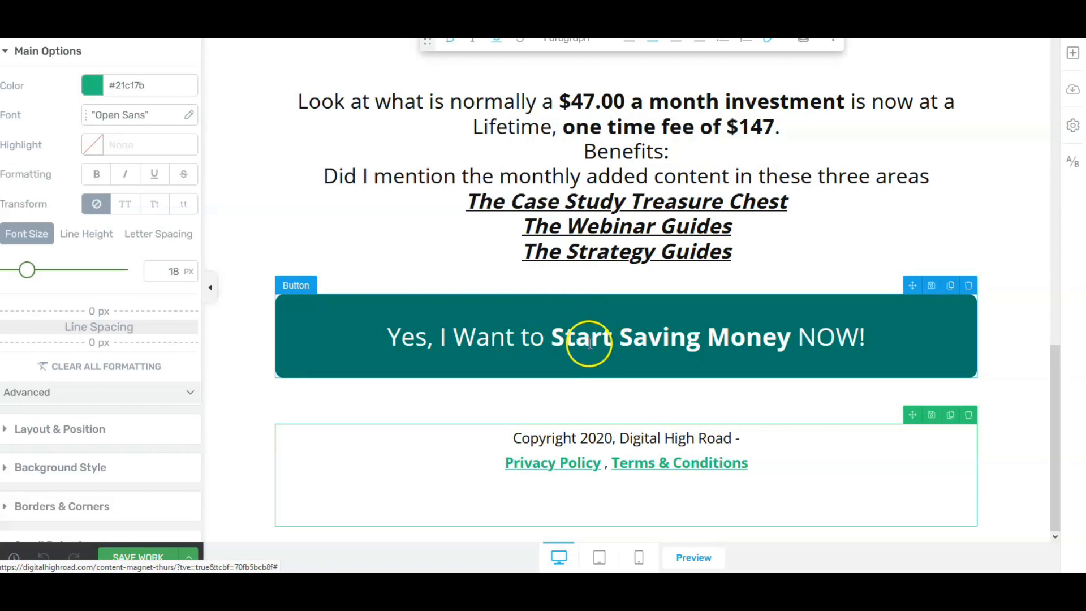
Add a Lead Generation form with the one-line "Subscribe Now" template, Opt-in Form 08, and place it between the benefits text and the call-to-action button.
scroll(577, 342, up, 2)
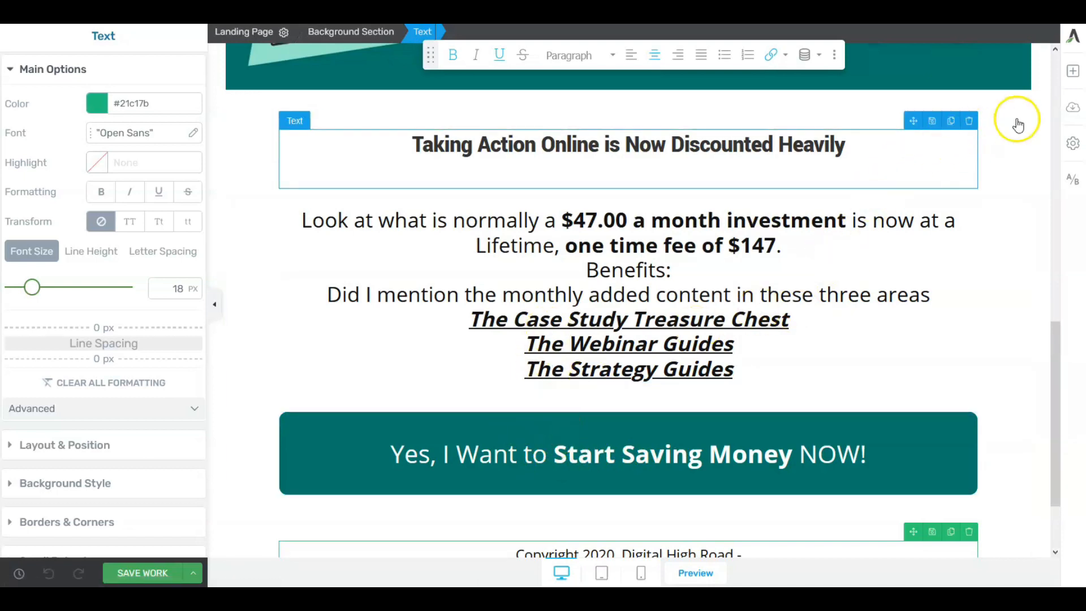
click(1069, 72)
scroll(1015, 368, down, 4)
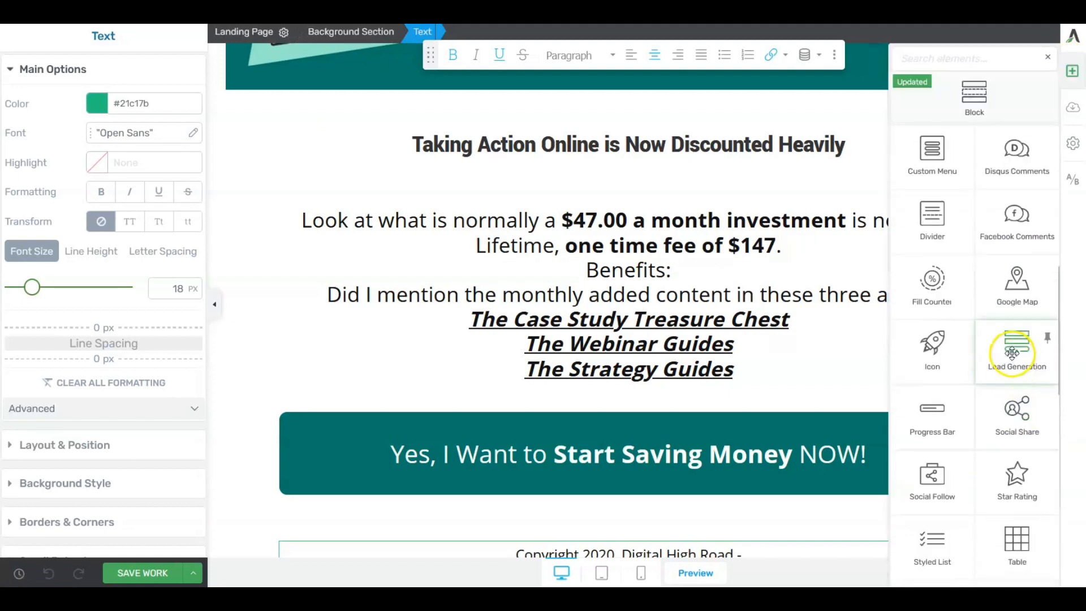
click(1011, 351)
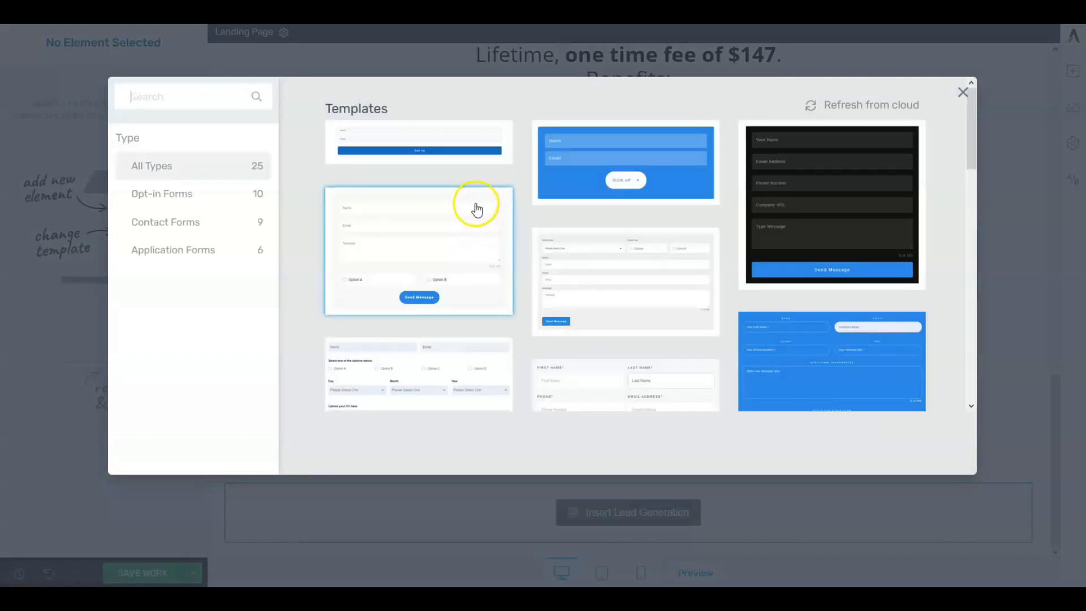
scroll(462, 254, down, 5)
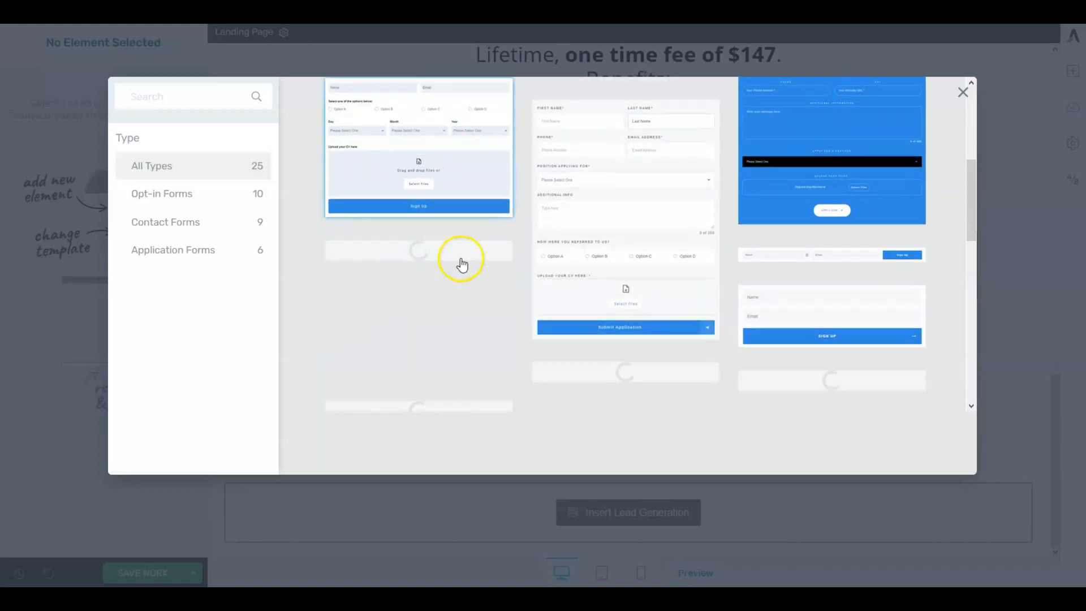
scroll(467, 266, down, 3)
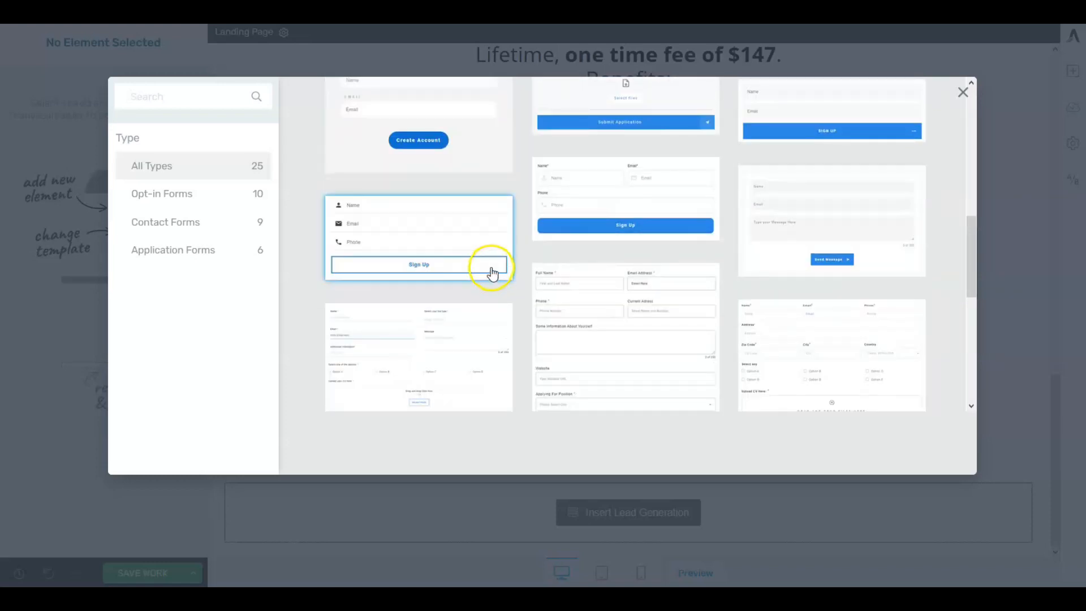
scroll(668, 253, down, 5)
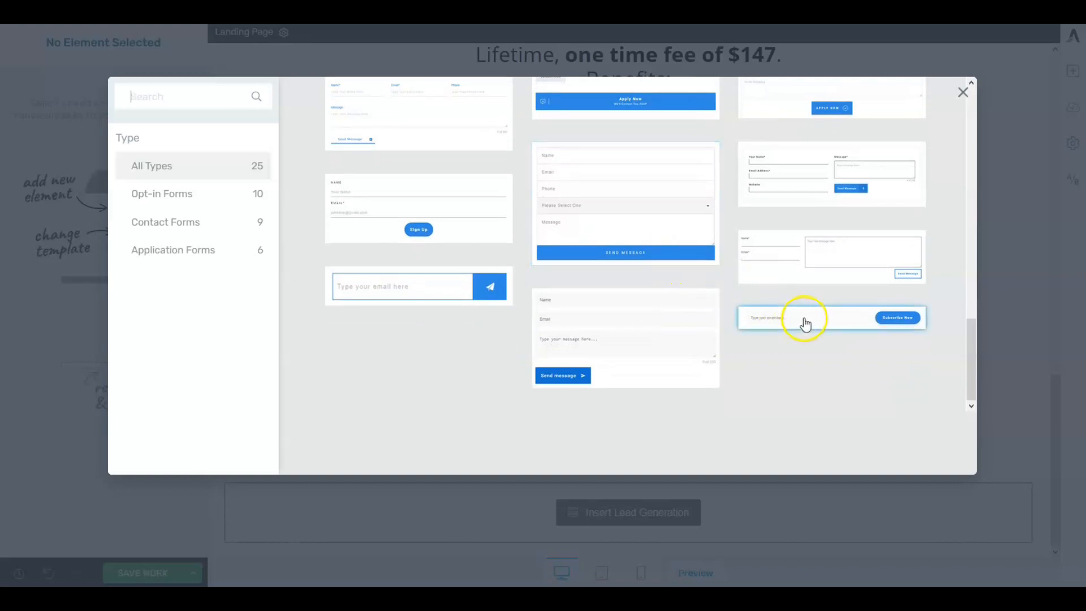
click(805, 324)
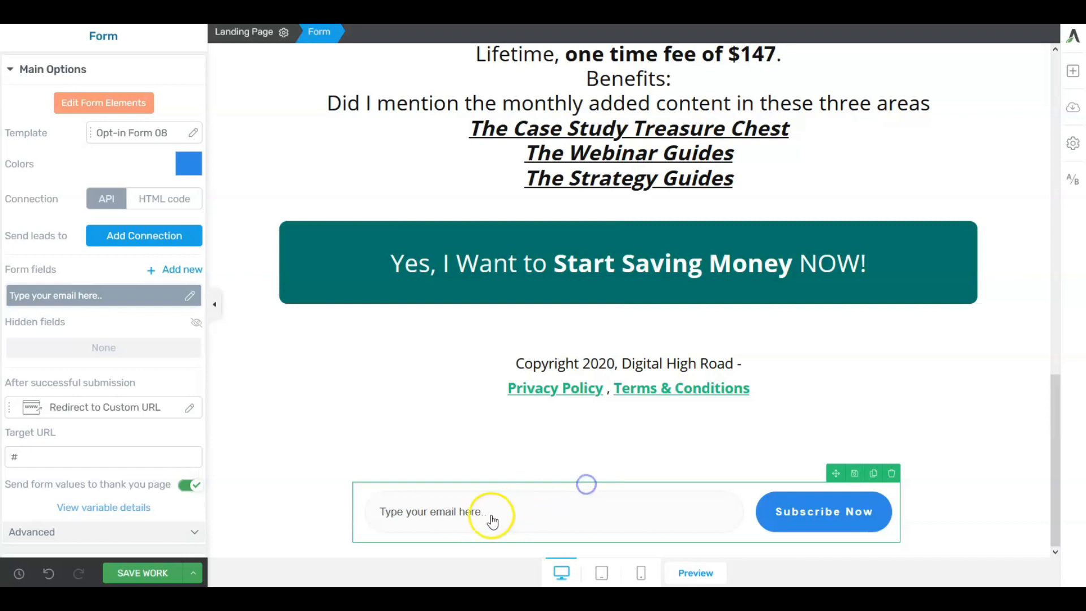
drag(512, 199, 834, 197)
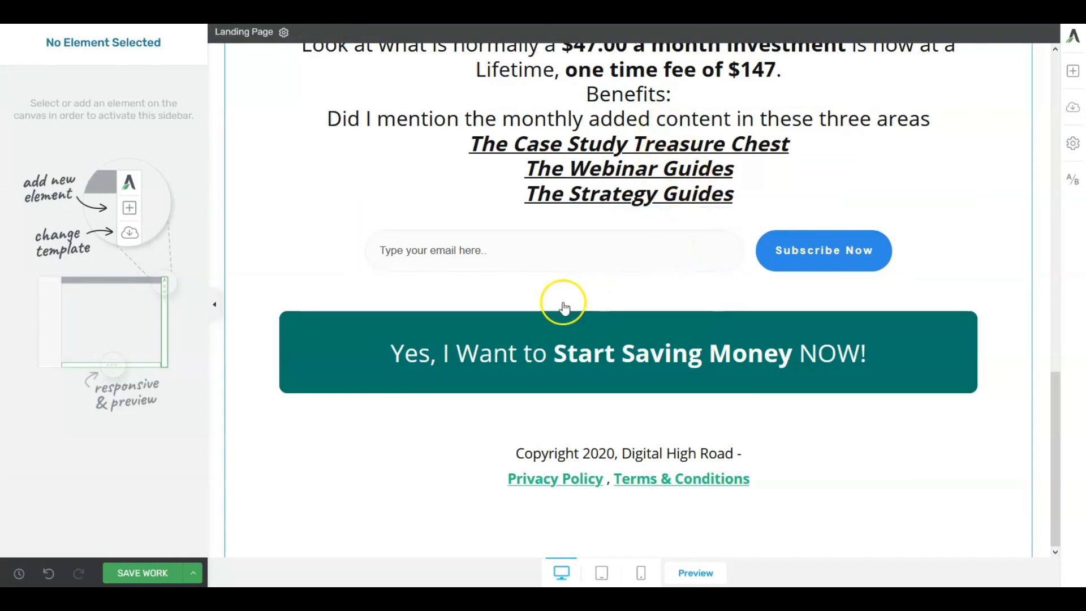
Edit the form's elements to change the submit button text to "Purchase Now" and finish form editing.
click(808, 258)
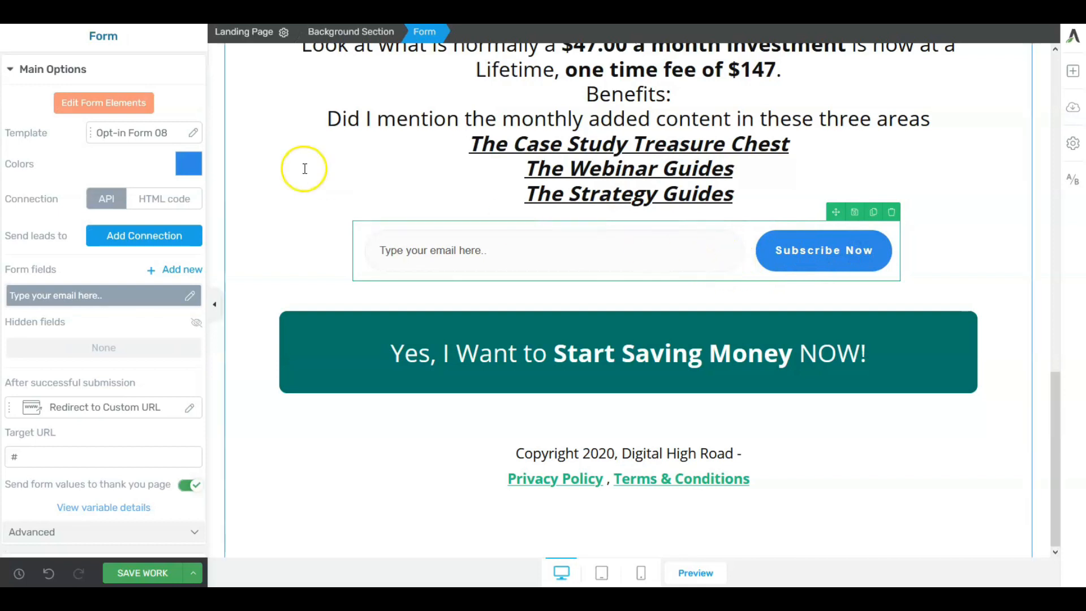
click(104, 103)
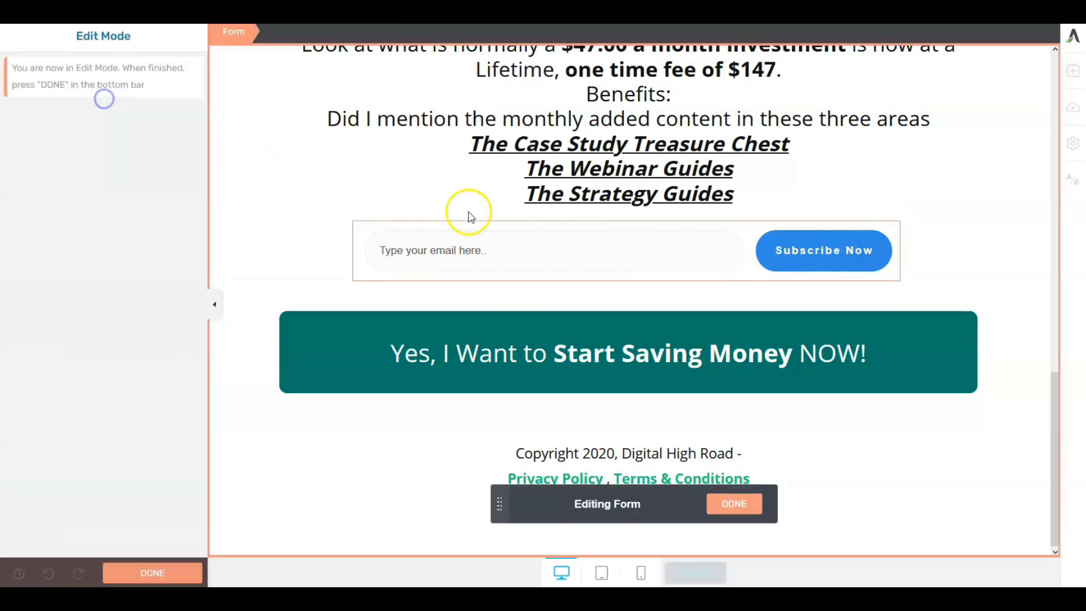
click(812, 249)
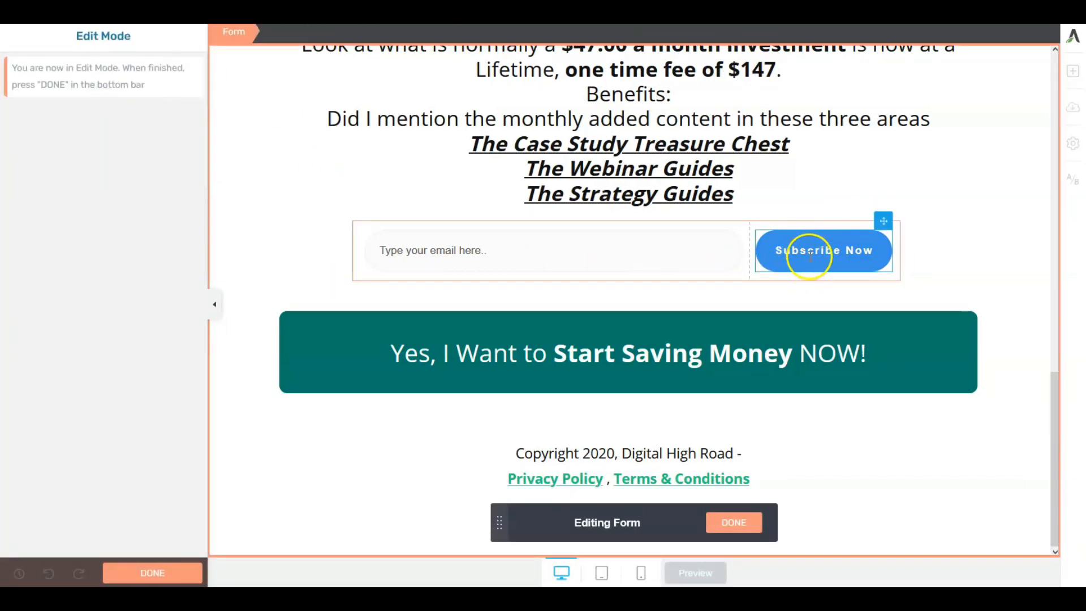
click(840, 251)
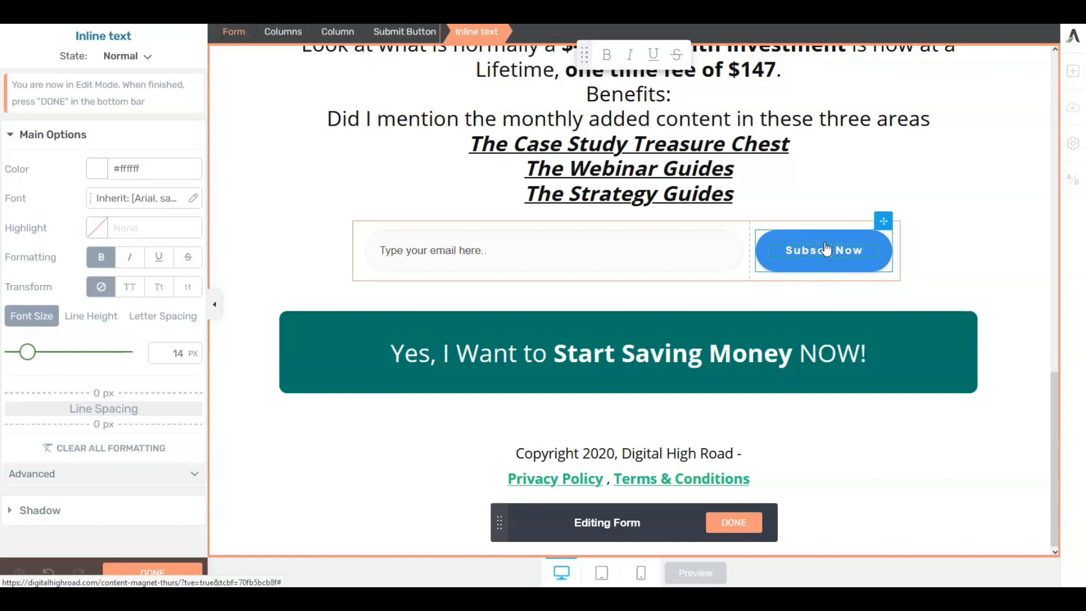
key(BackSpace)
click(480, 261)
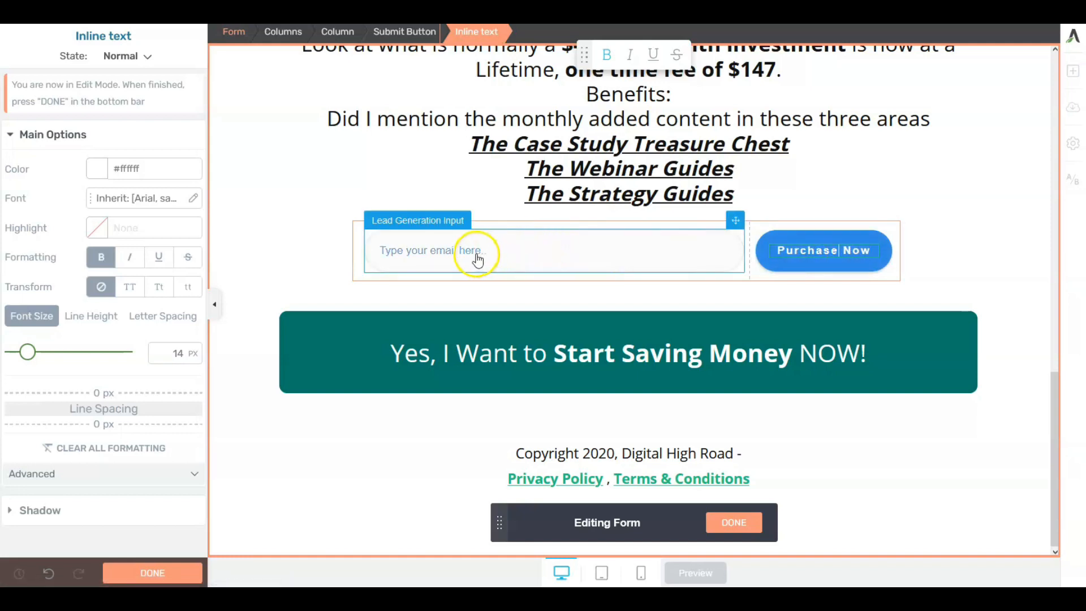
click(360, 229)
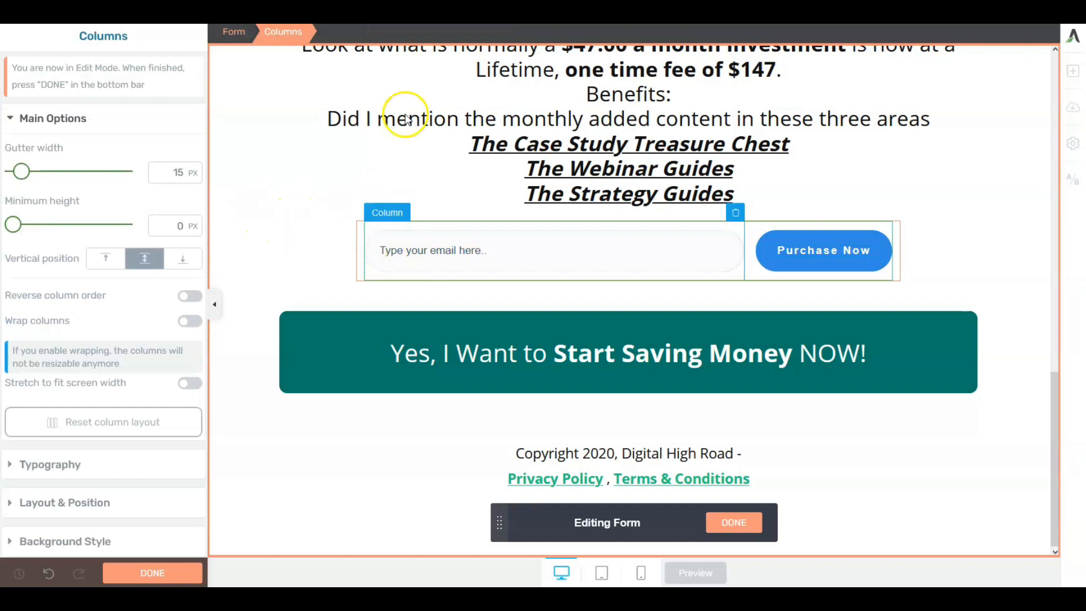
scroll(406, 119, up, 7)
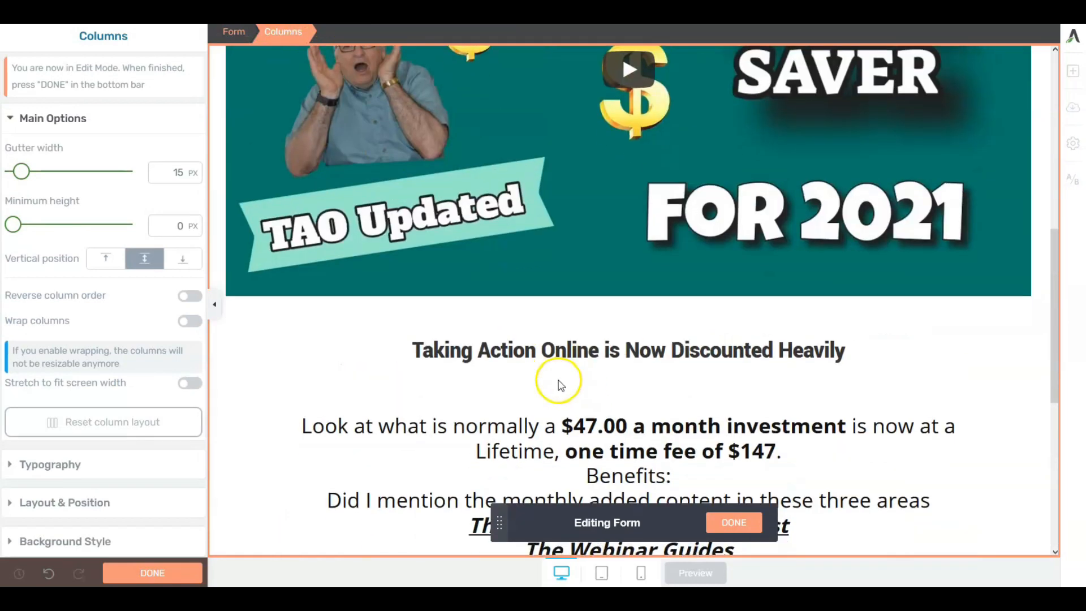
scroll(560, 384, down, 5)
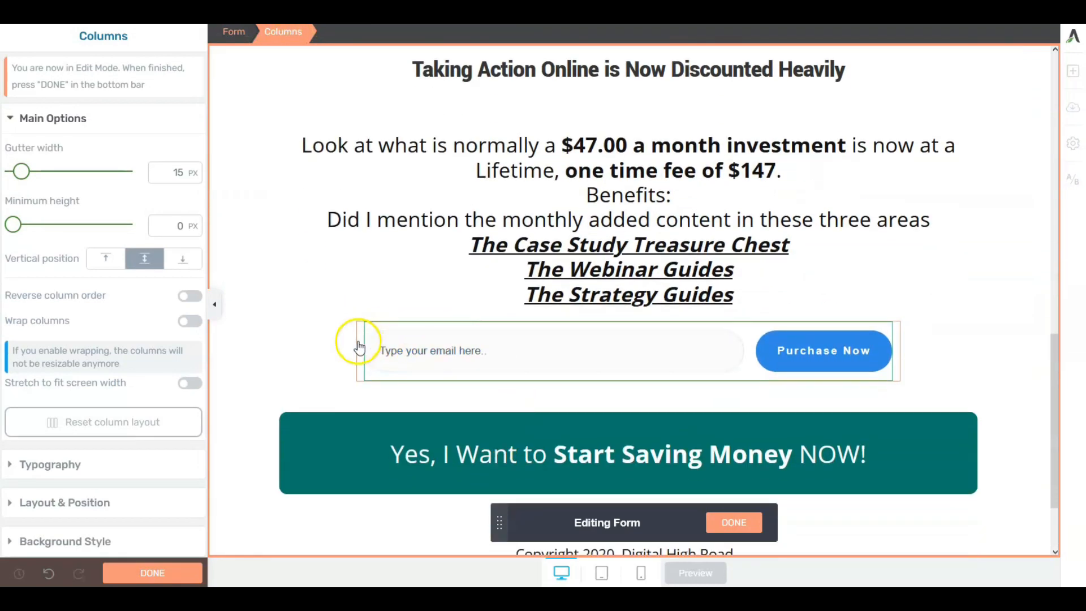
click(359, 346)
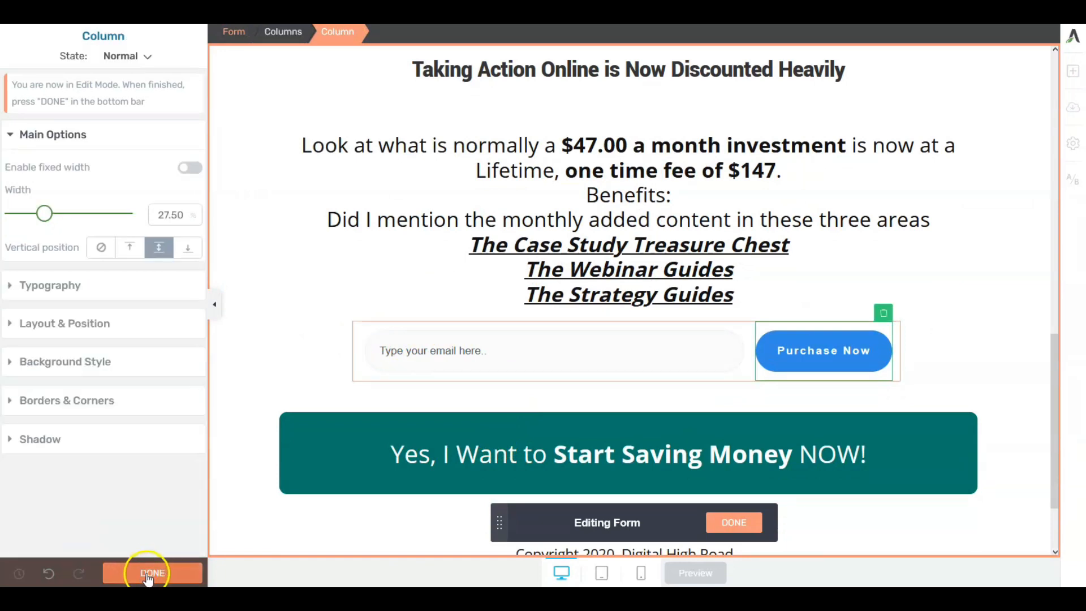
click(152, 573)
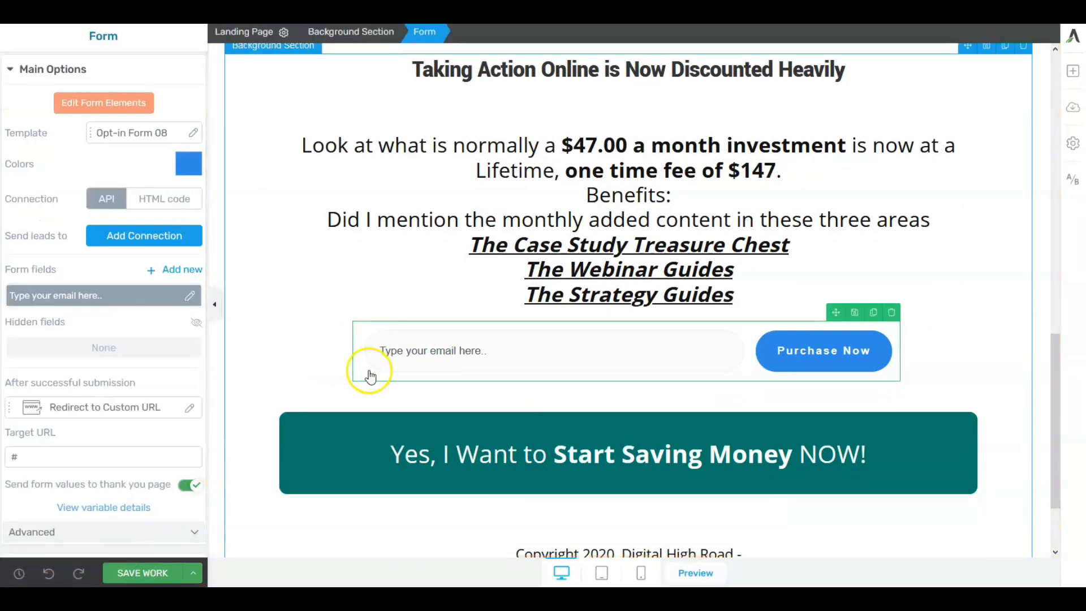
Connect the form to GetResponse with the 12_step_free_optin_action_plan mailing list.
scroll(351, 357, up, 4)
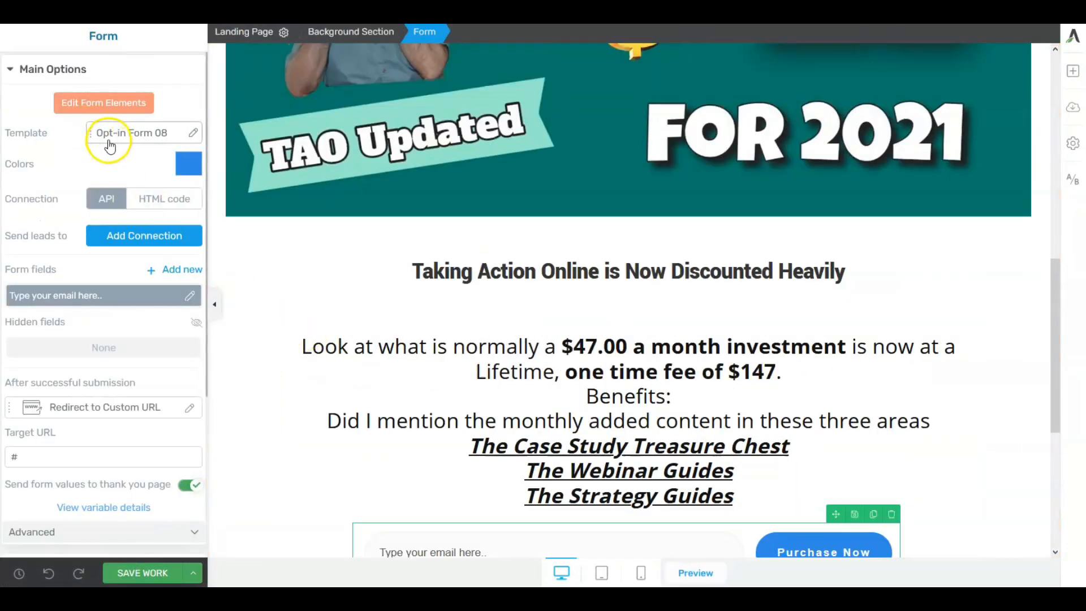
scroll(488, 489, down, 2)
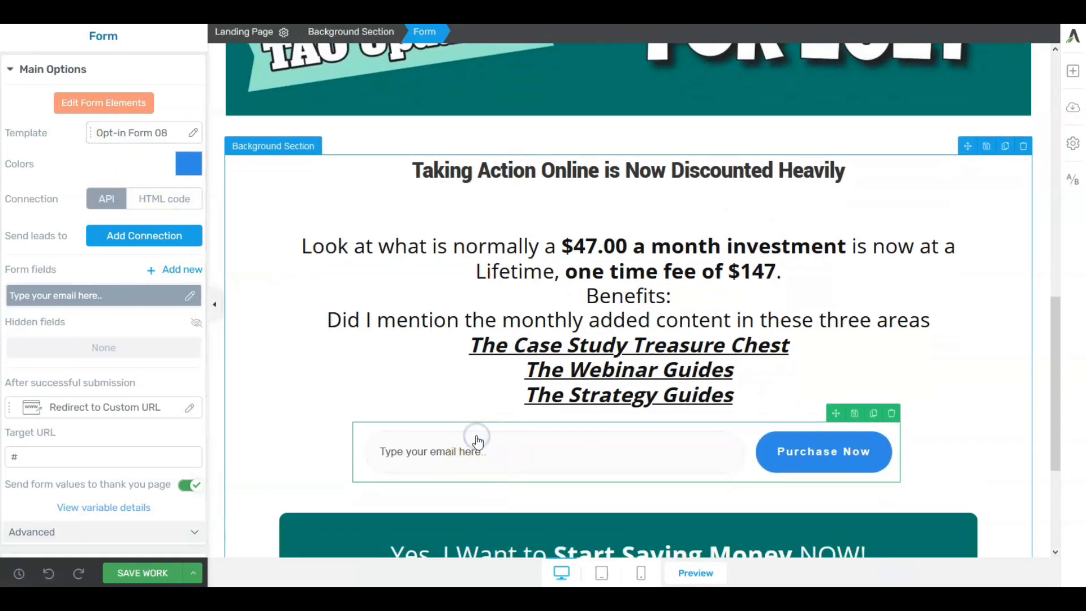
click(167, 240)
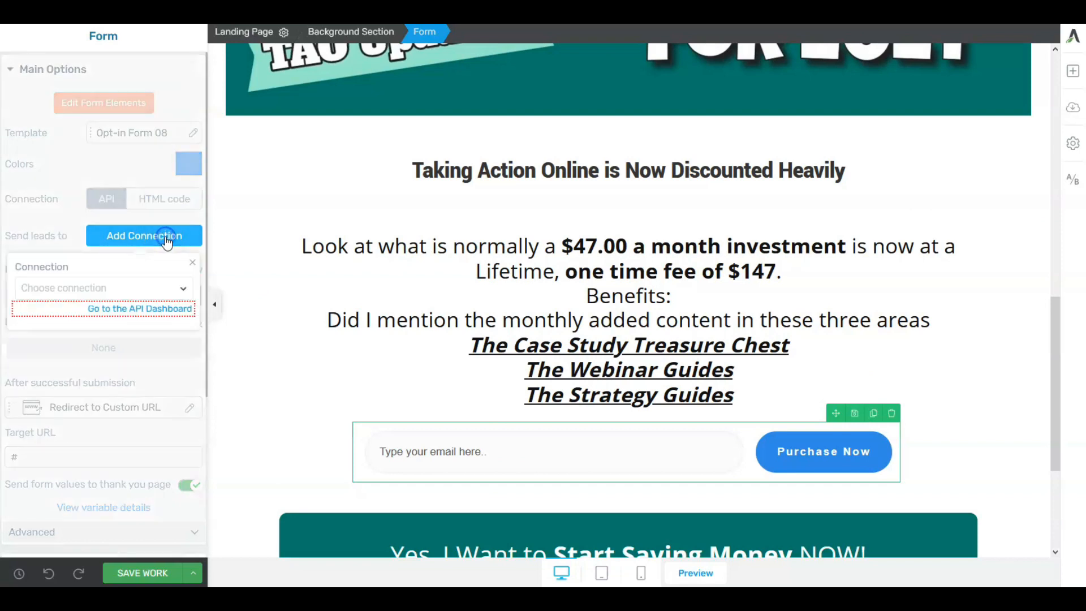
click(137, 293)
click(85, 351)
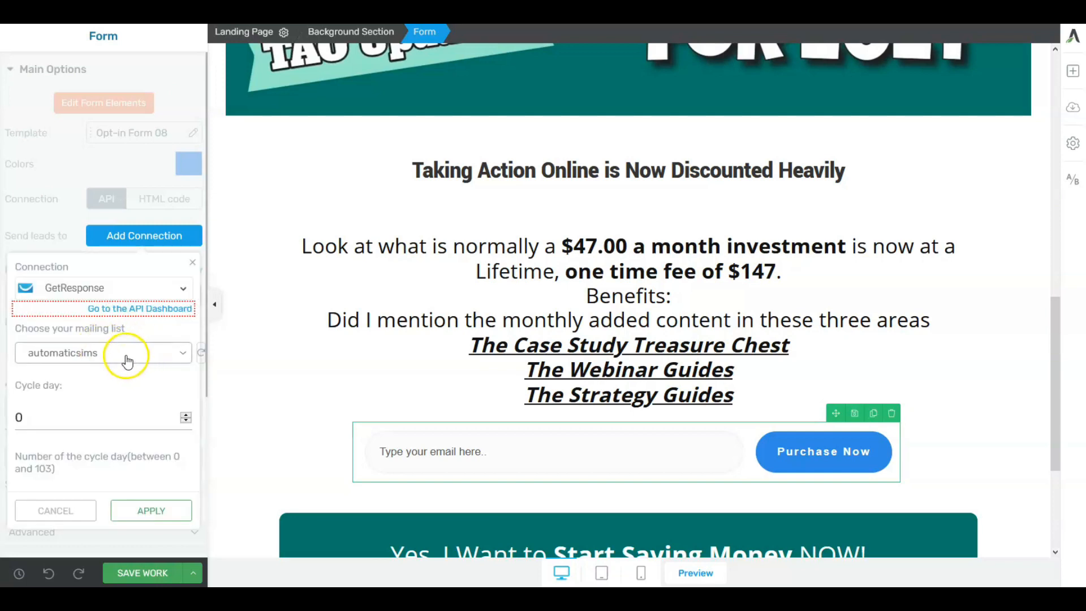
click(125, 357)
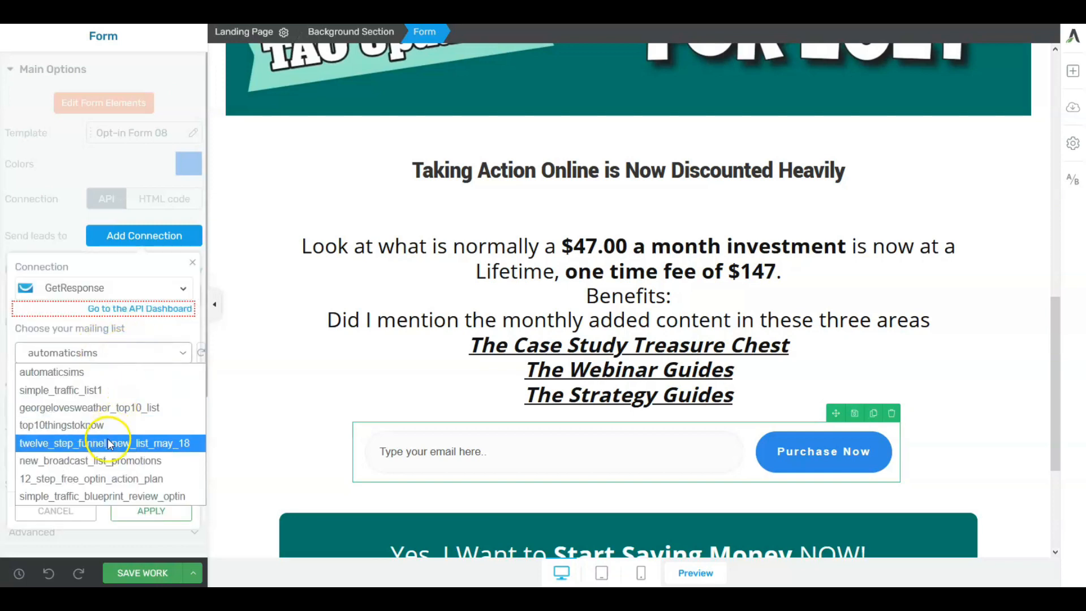
click(96, 480)
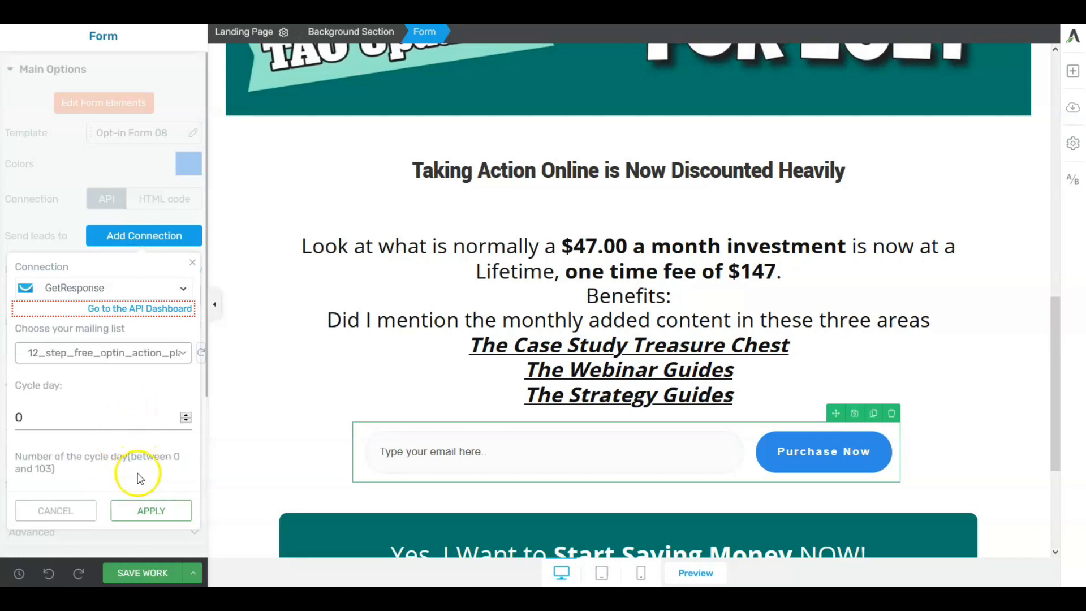
click(144, 511)
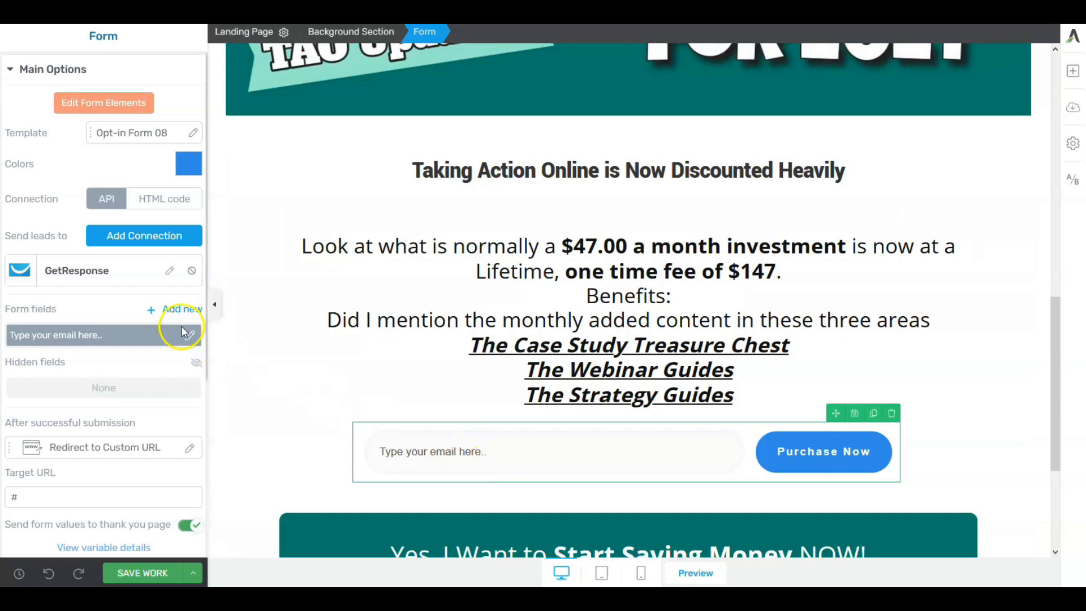
click(134, 237)
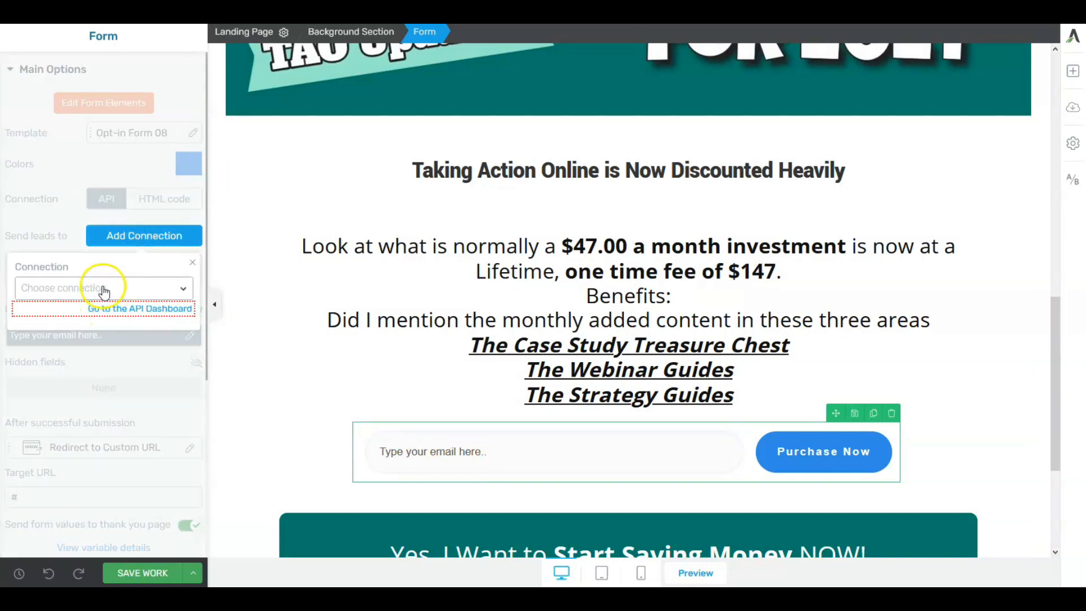
click(103, 290)
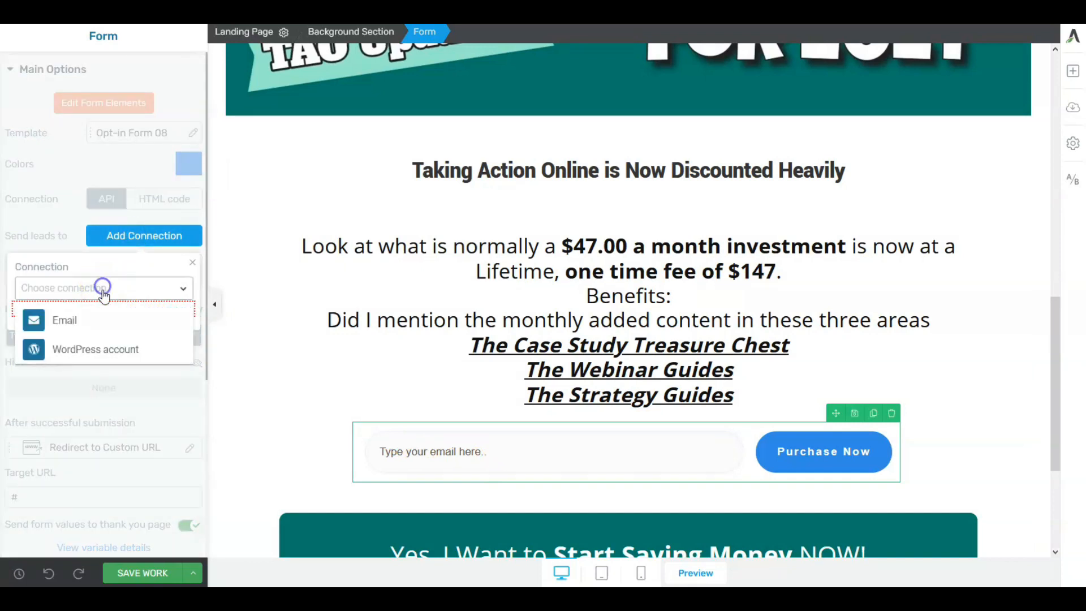
click(66, 321)
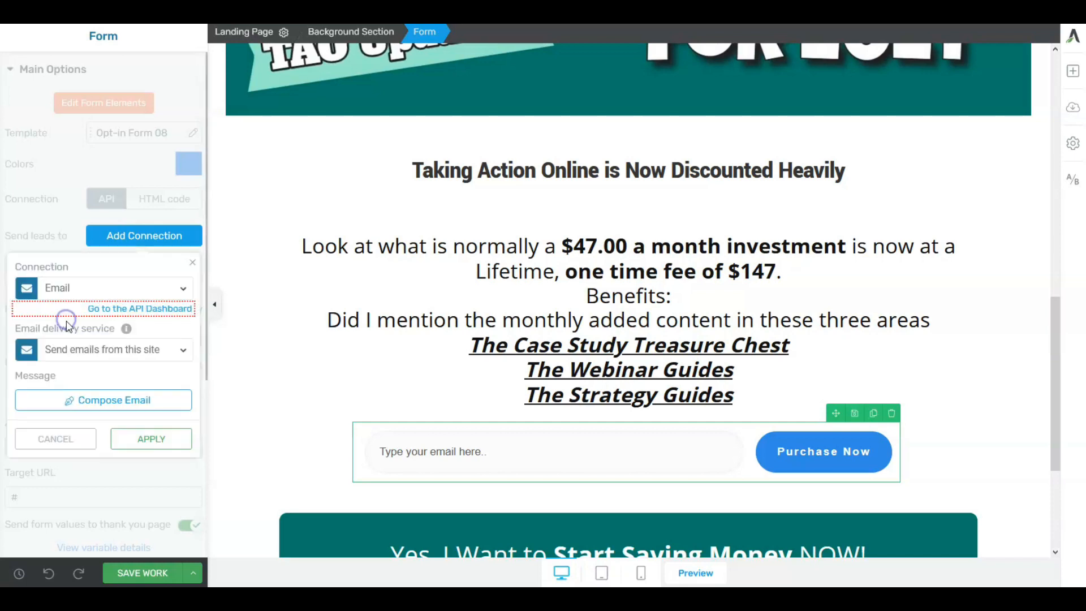
click(143, 235)
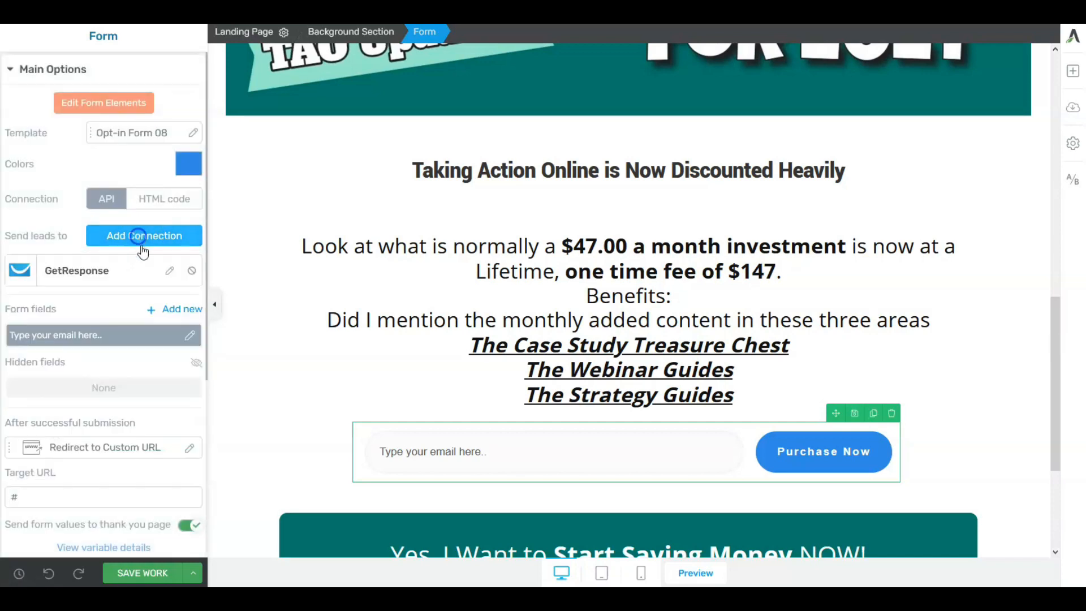
Add a GDPR Checkbox field to the opt-in form with its default settings and save the page.
click(176, 310)
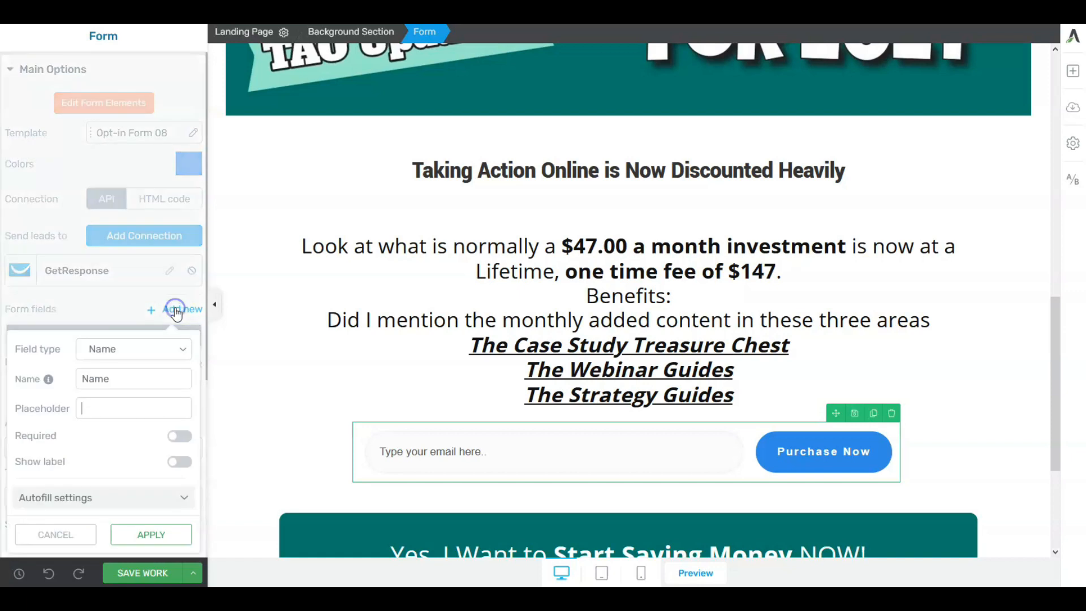
click(125, 350)
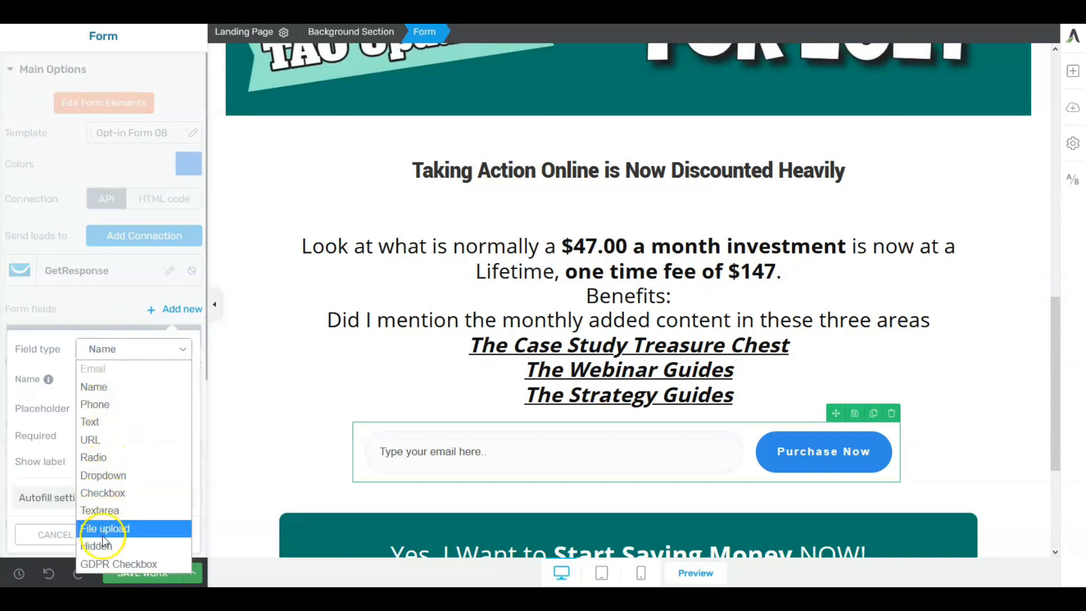
click(111, 565)
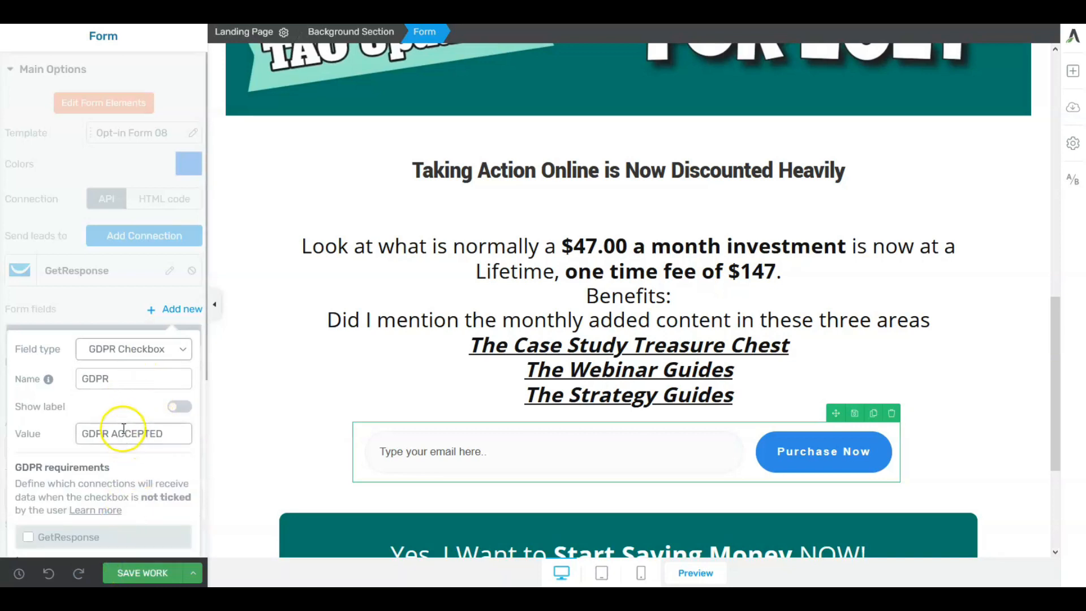
scroll(116, 436, down, 3)
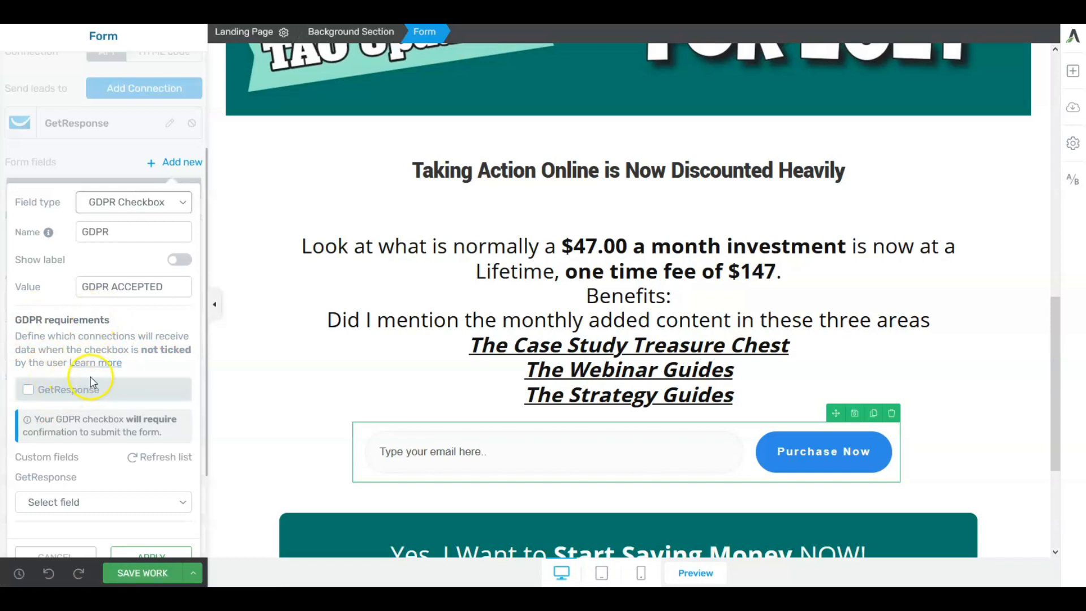
scroll(116, 374, down, 2)
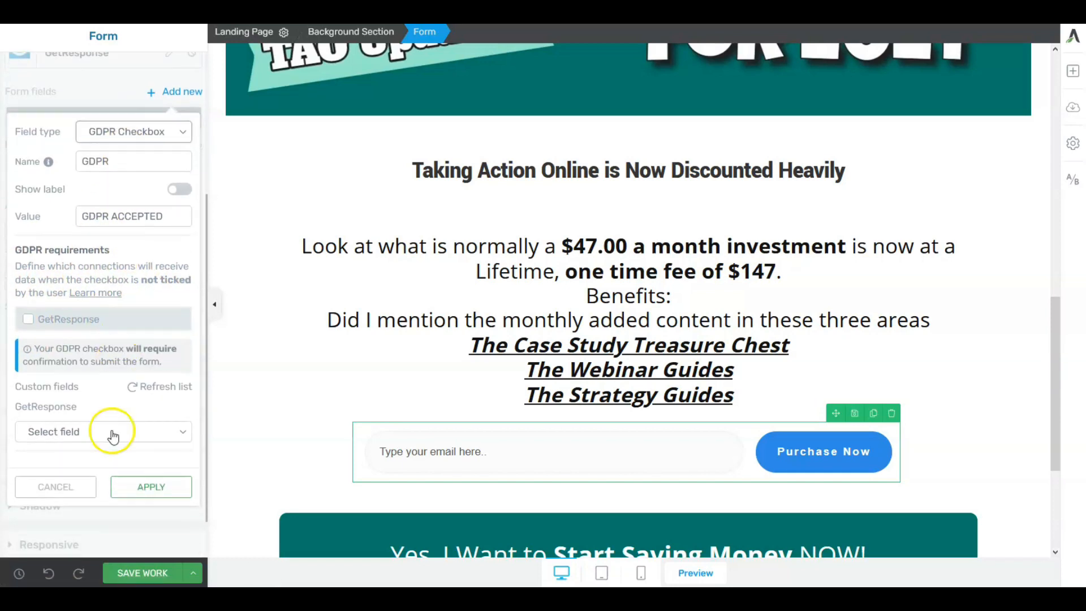
click(141, 486)
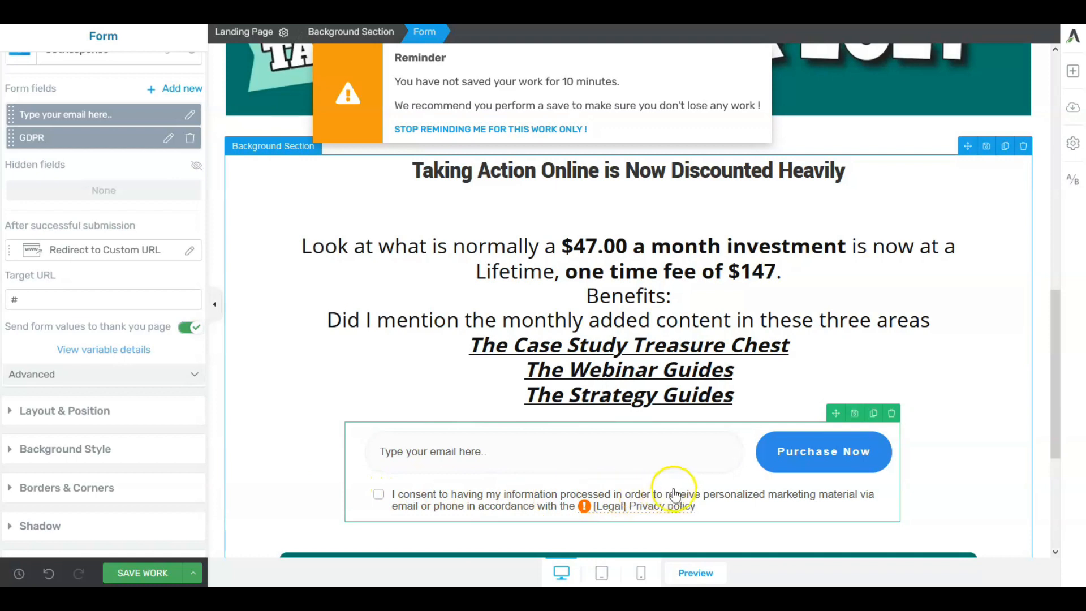
click(144, 575)
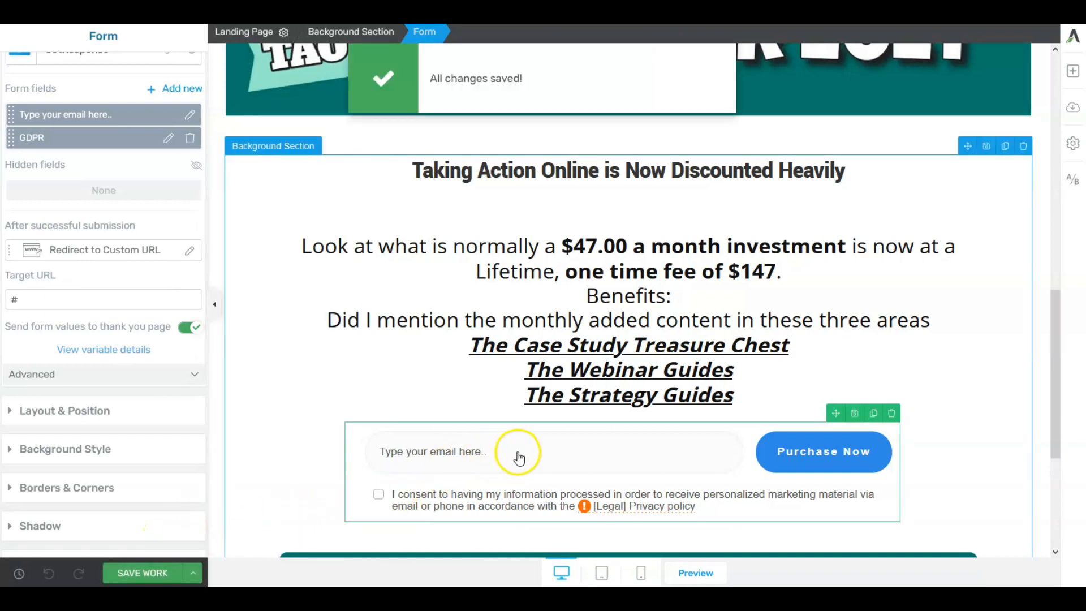
Open the form's elements for editing and select the "[Legal] Privacy policy" placeholder in the consent checkbox text.
scroll(520, 459, up, 4)
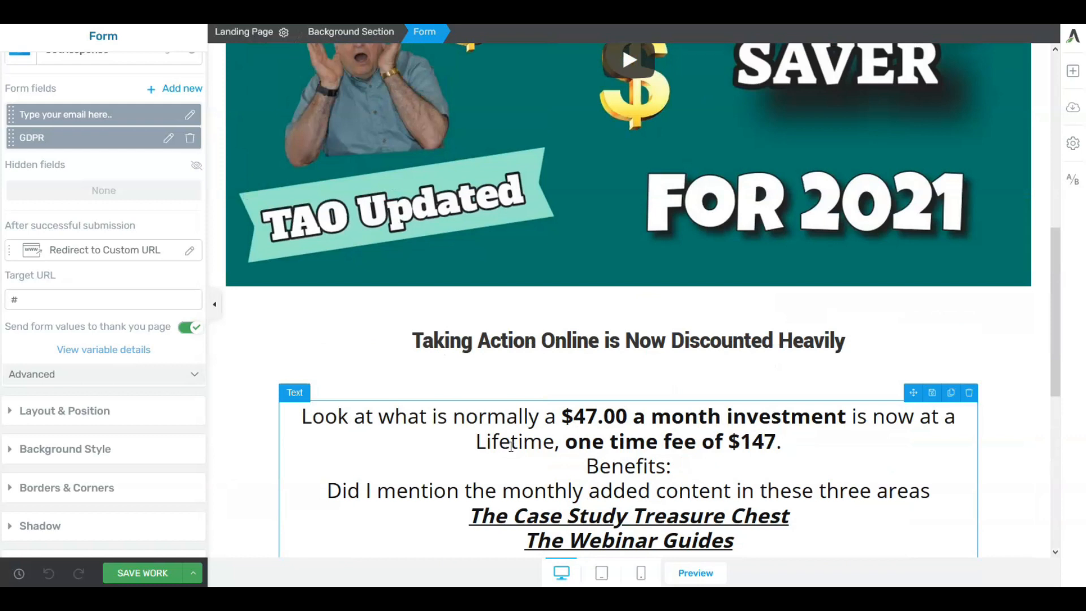
scroll(162, 94, up, 3)
scroll(172, 83, up, 2)
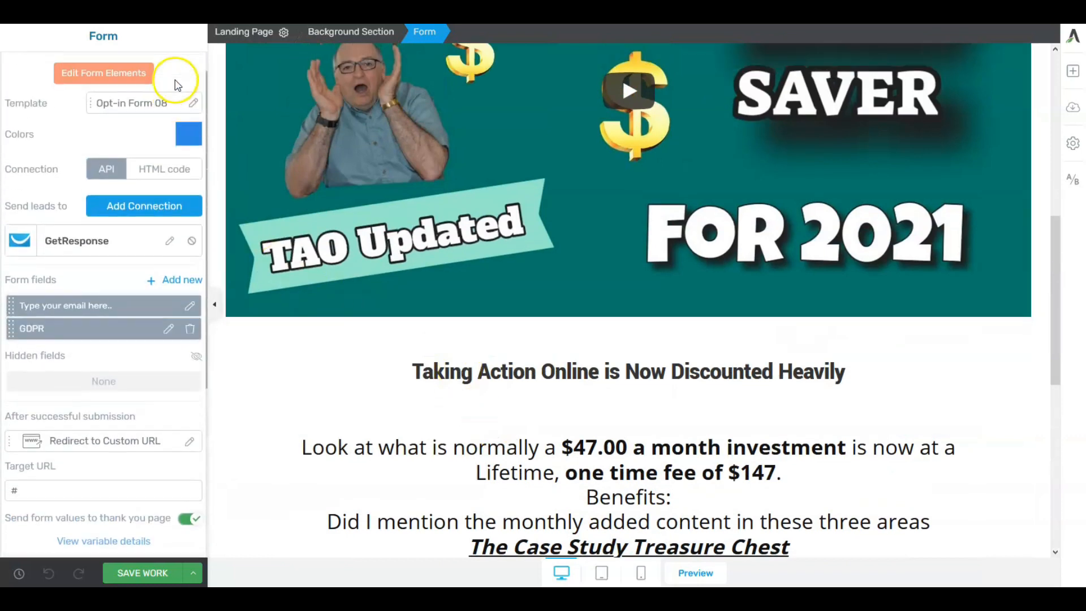
click(119, 105)
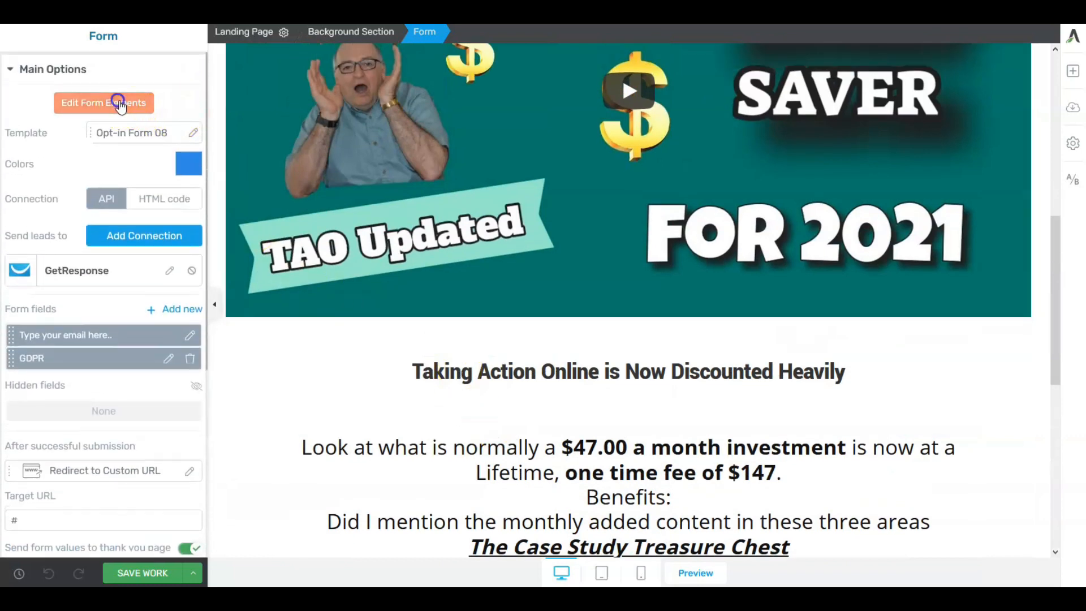
scroll(617, 317, down, 8)
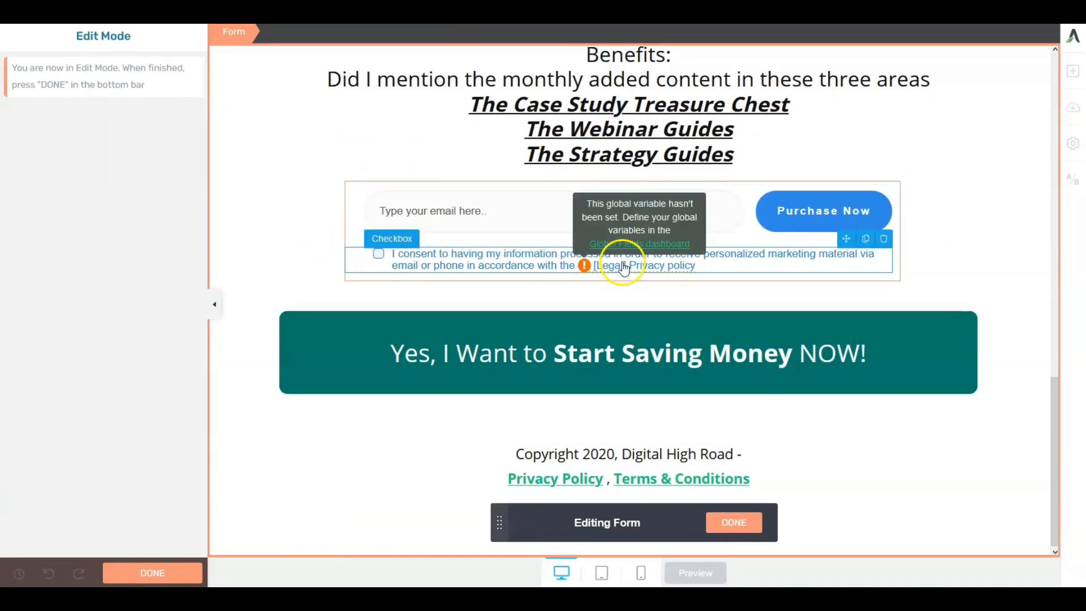
click(627, 266)
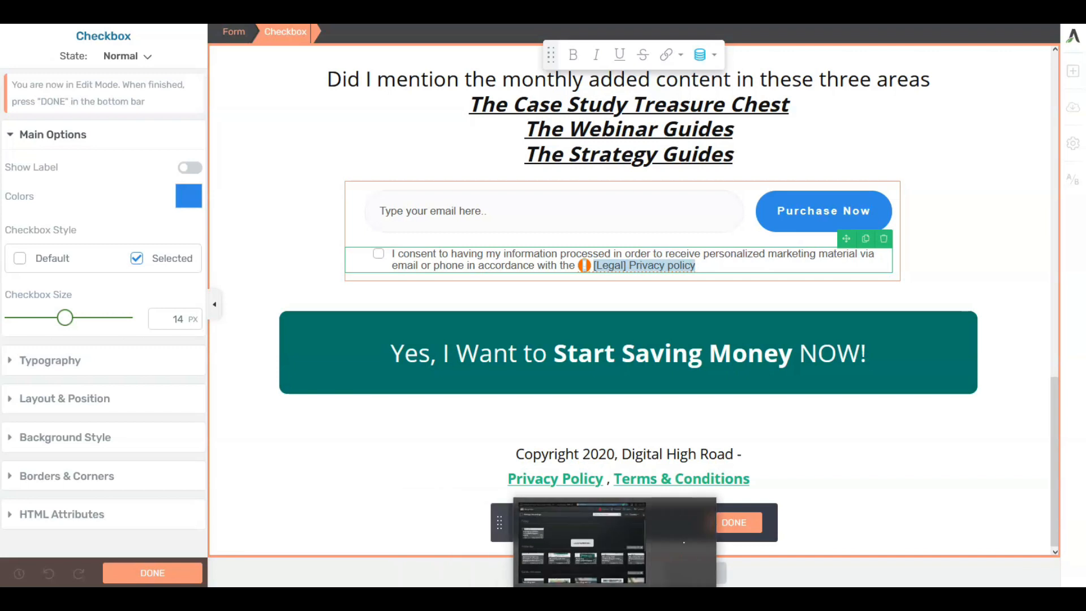
Switch to the "Prepare ahead of time.txt" notes in Notepad, copy the "Privacy Policy" text and return to the page editor.
click(455, 540)
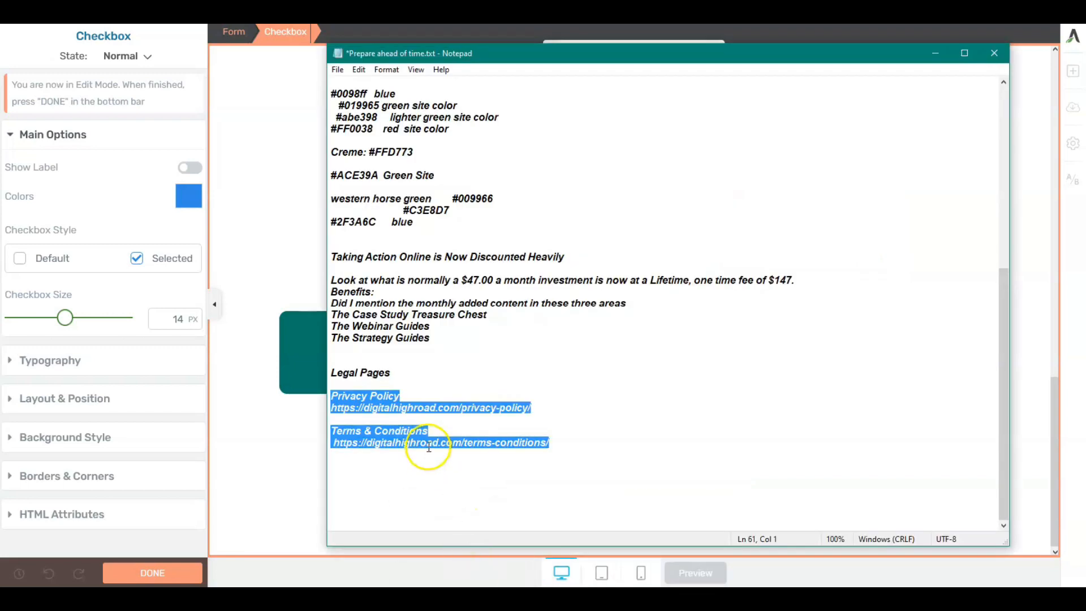
click(442, 424)
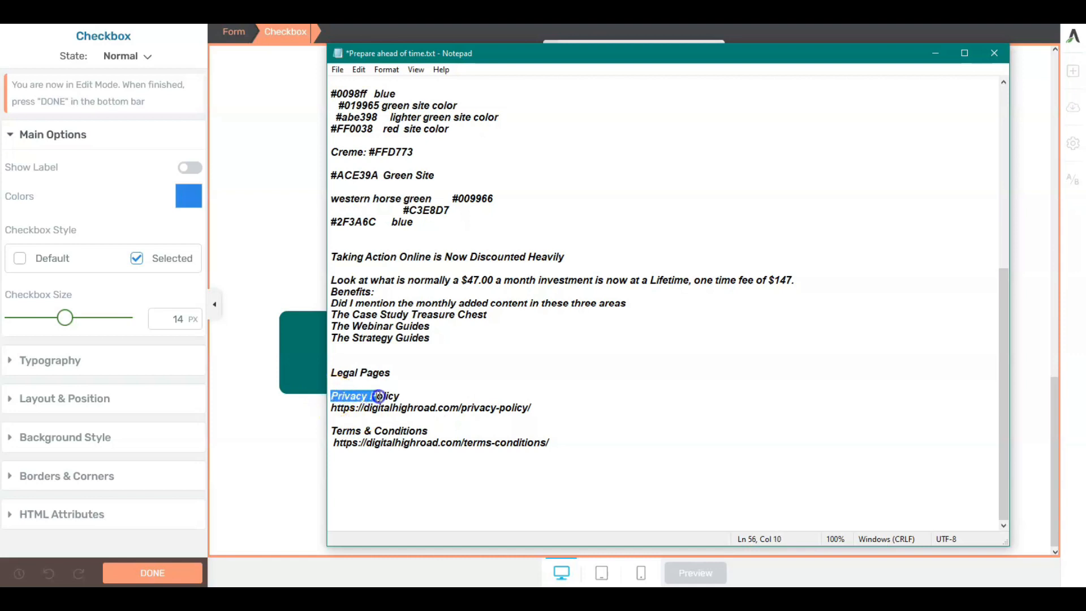
right_click(406, 393)
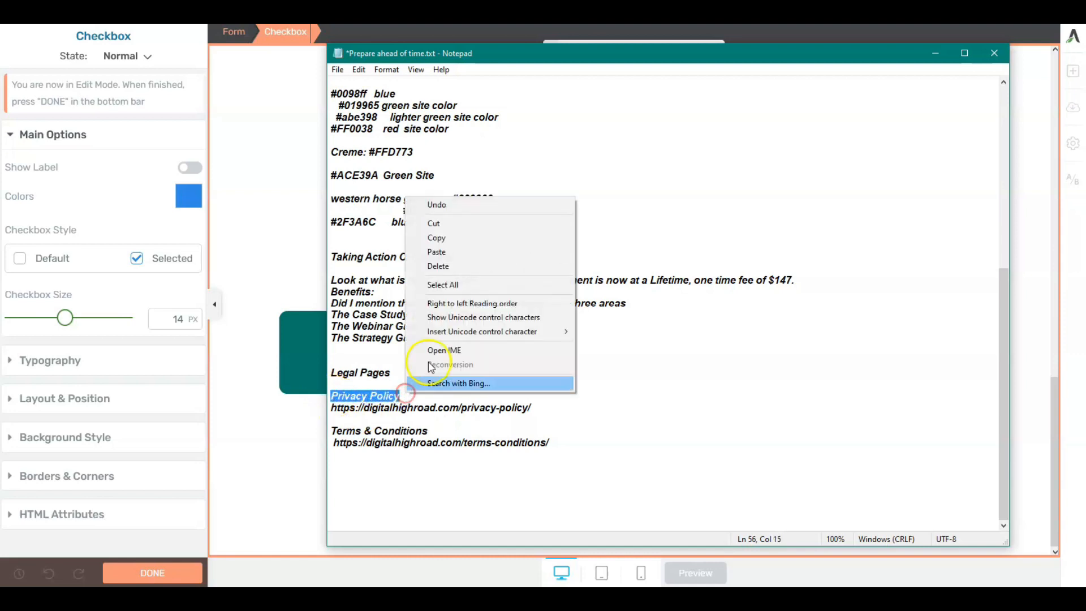
click(433, 238)
click(311, 286)
Replace the "[Legal] Privacy policy" placeholder in the consent text with the copied "Privacy Policy" wording.
mouse_move(619, 267)
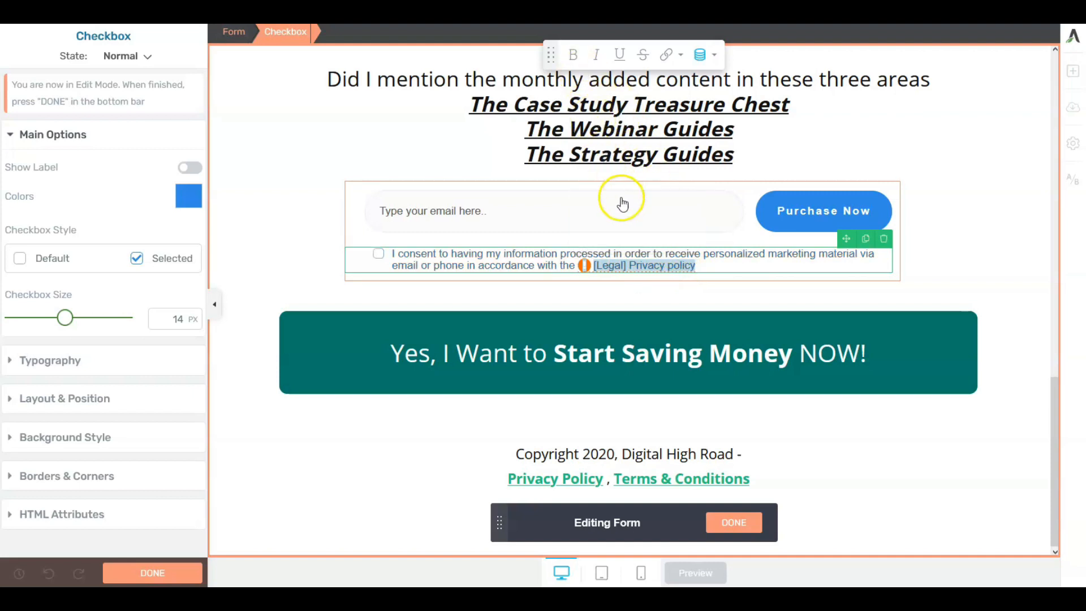
mouse_move(678, 268)
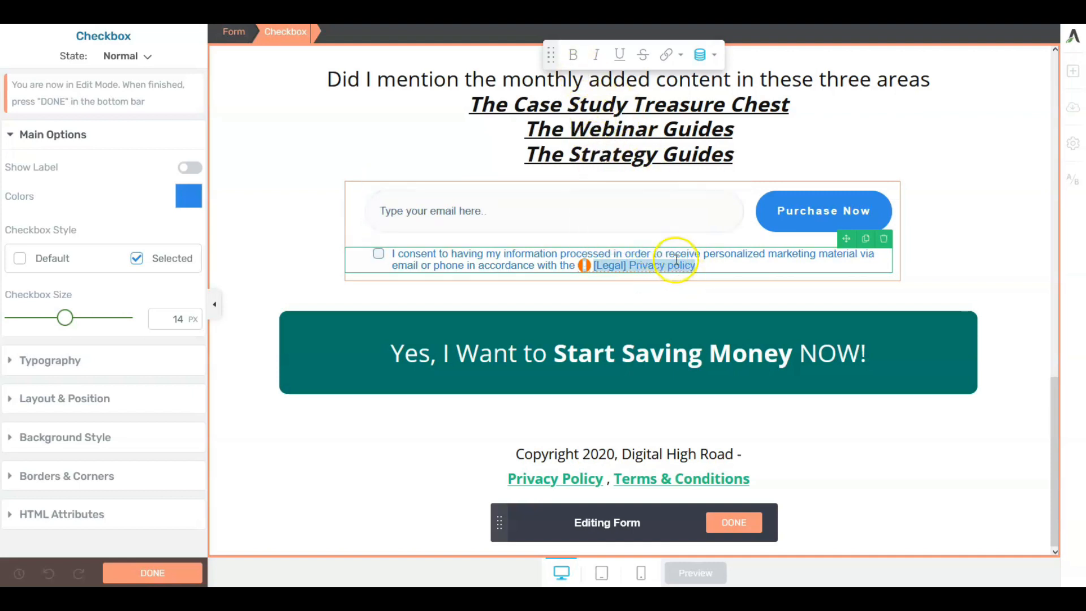
right_click(678, 268)
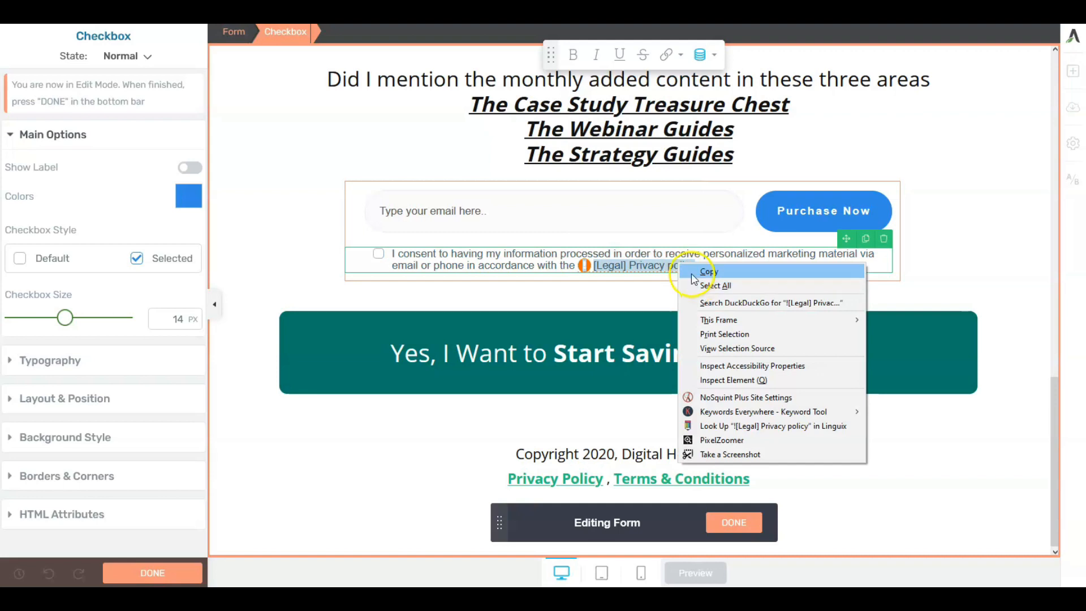
click(598, 270)
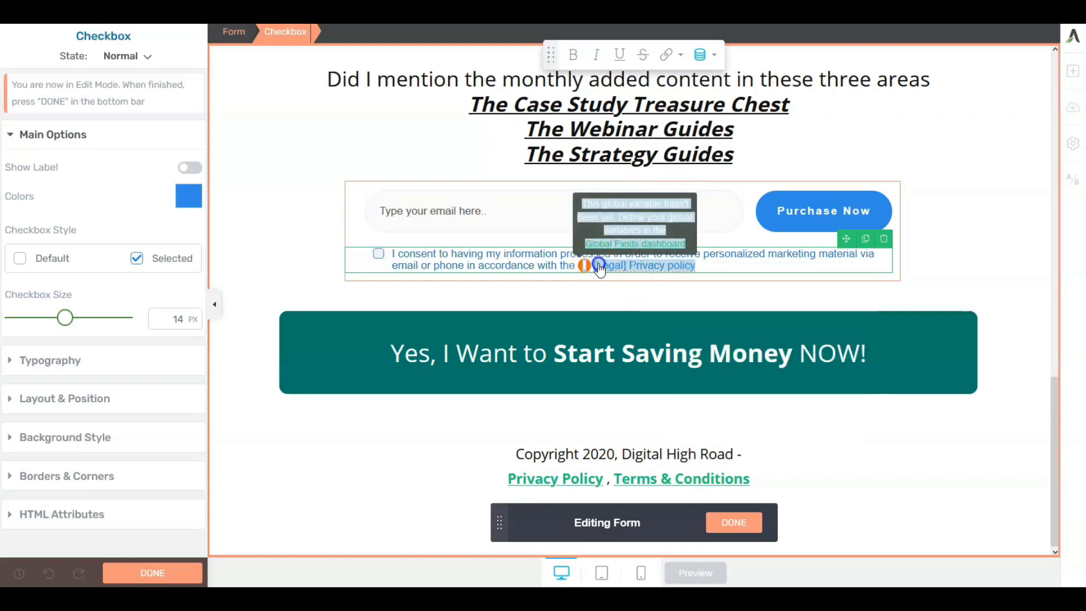
click(635, 270)
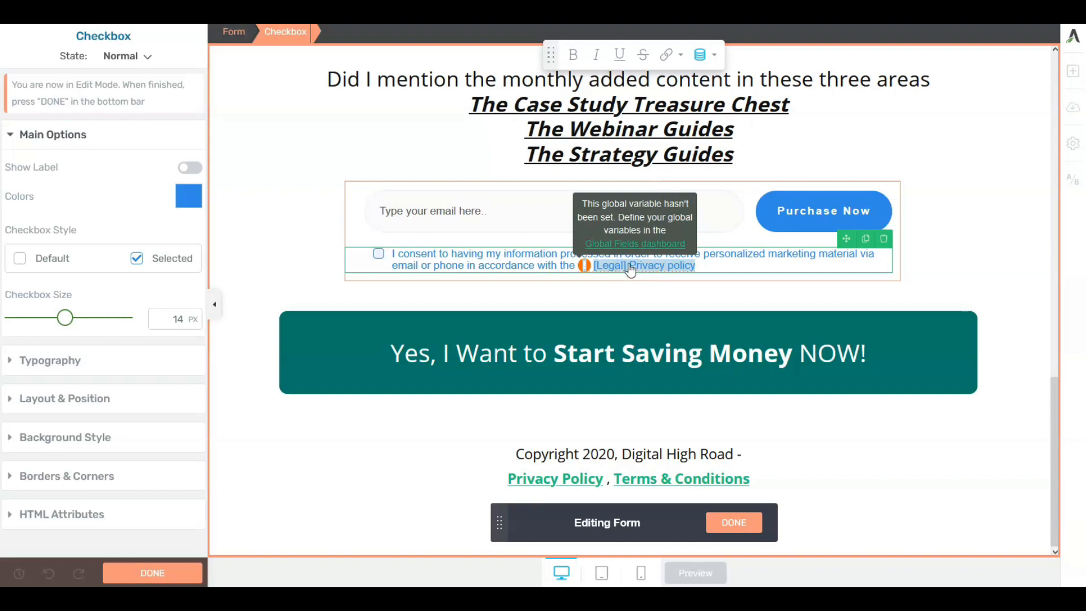
key(BackSpace)
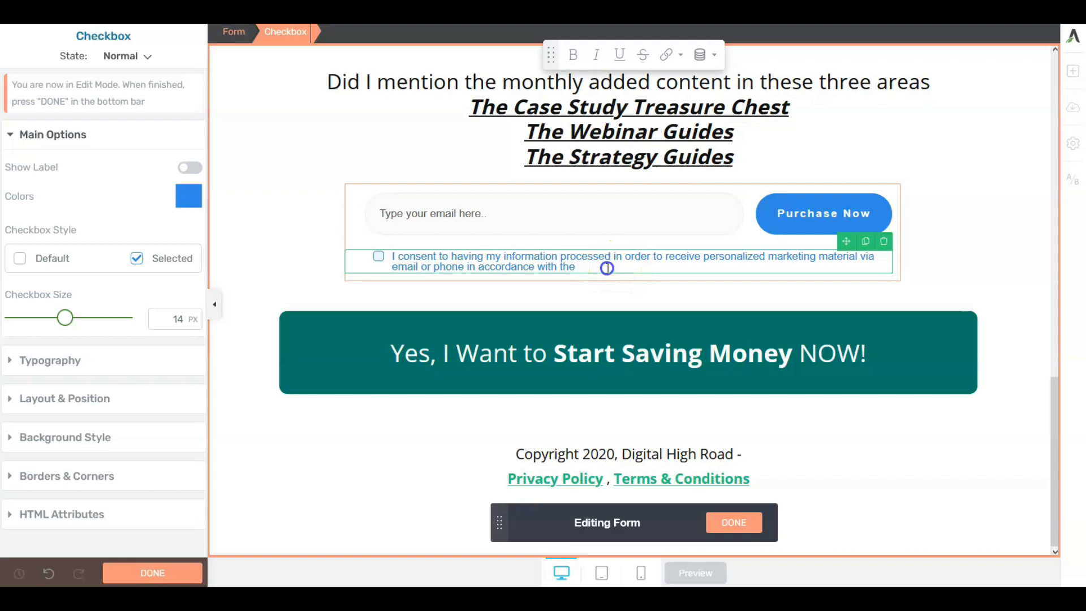
right_click(607, 268)
click(638, 322)
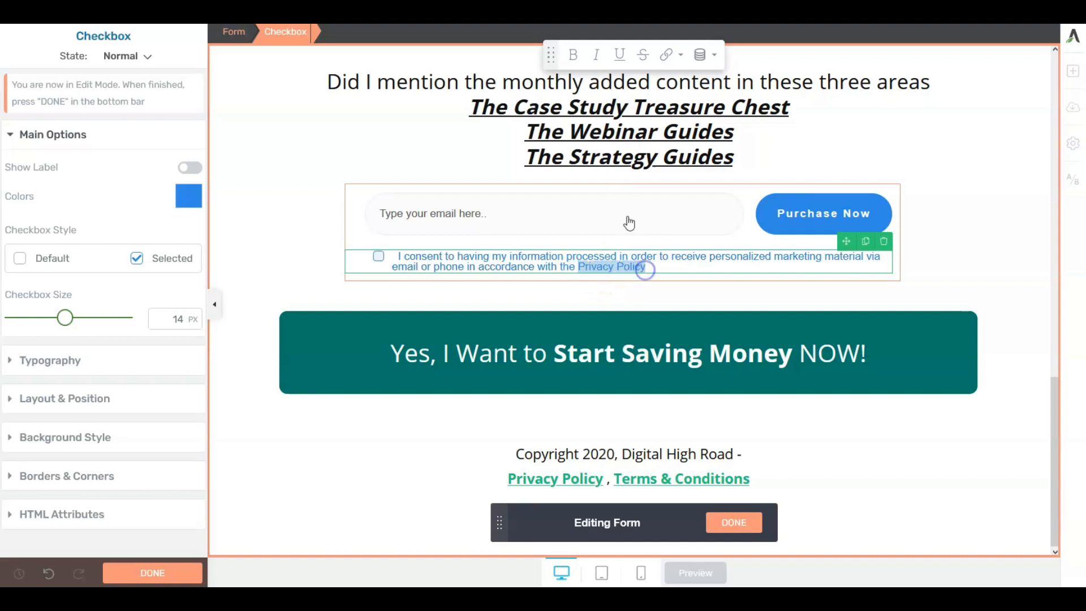
Make "Privacy Policy" in the consent text bold and open its link settings at the URL.
click(574, 55)
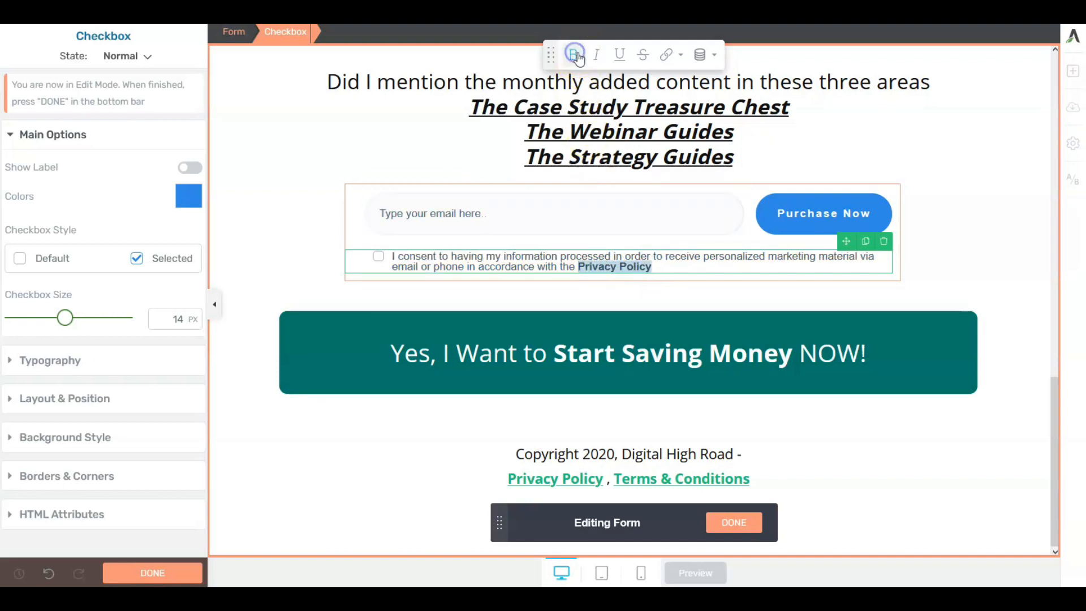
click(677, 55)
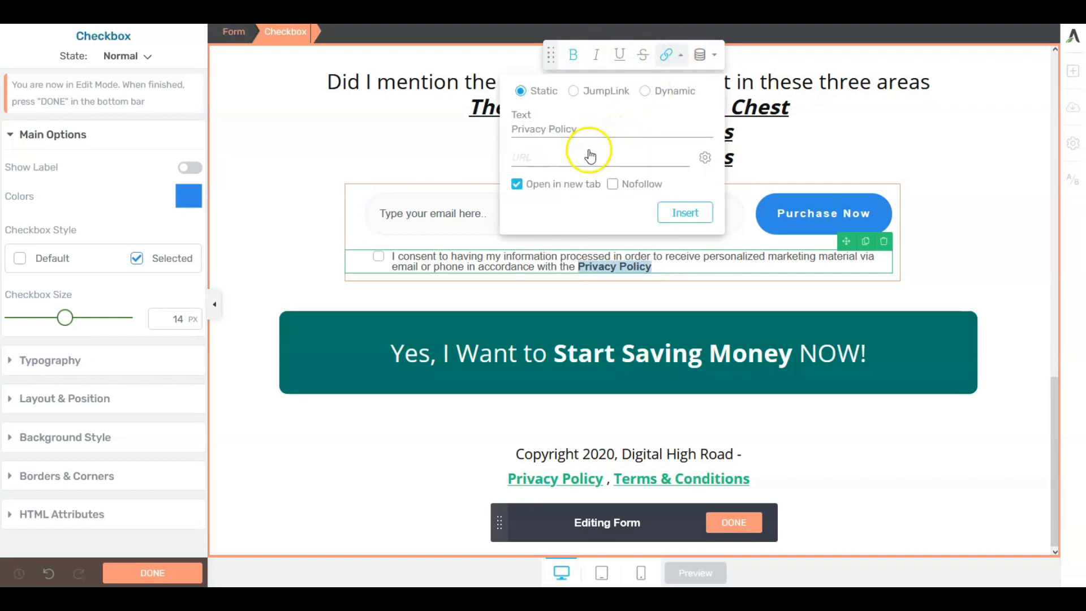
click(589, 154)
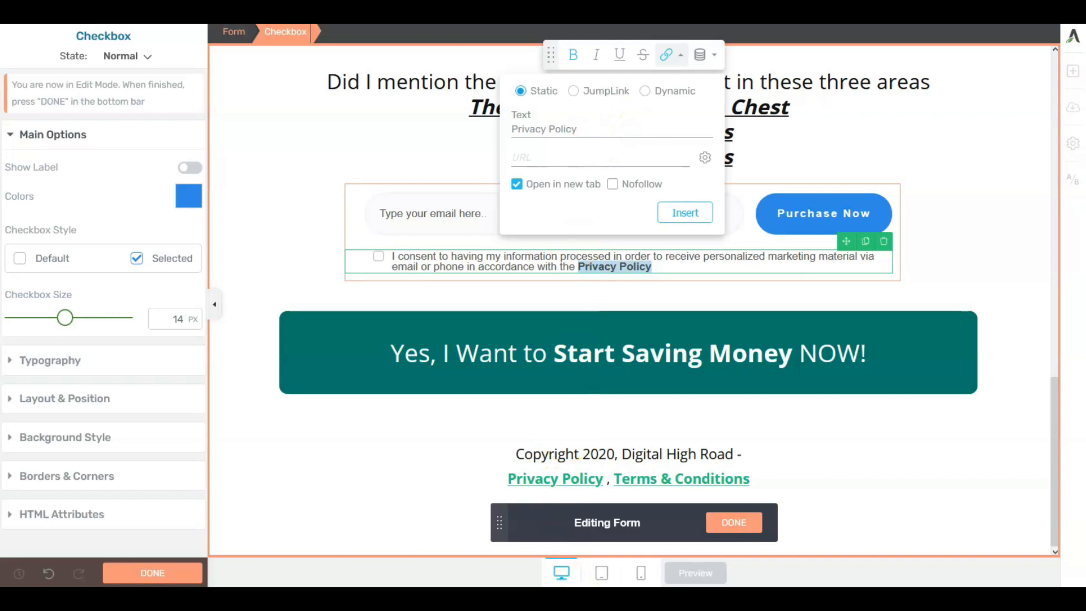
key(alt+Tab)
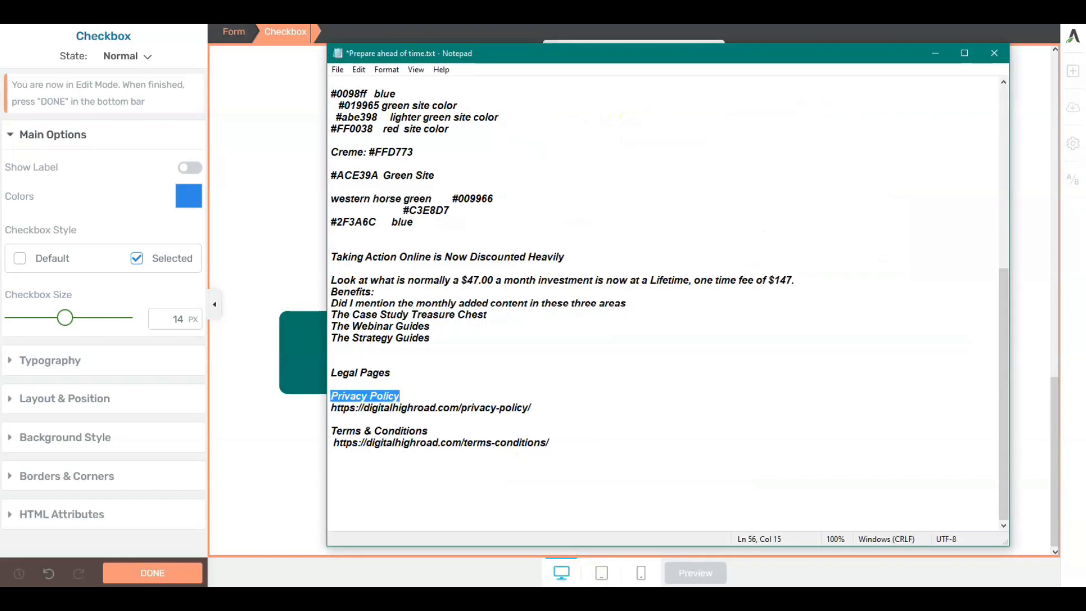
click(430, 430)
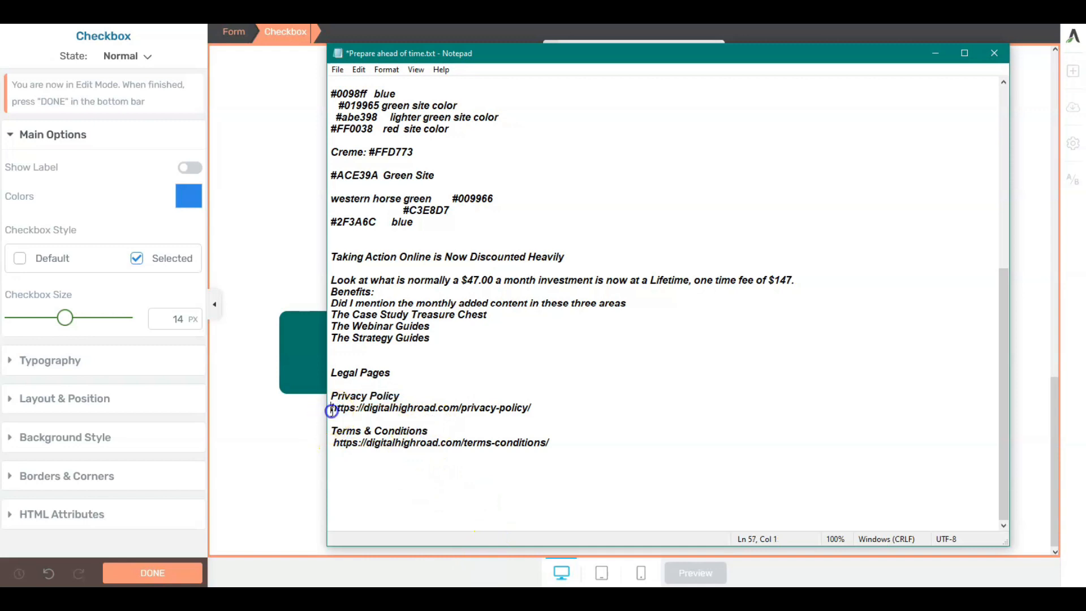
drag(377, 412, 414, 415)
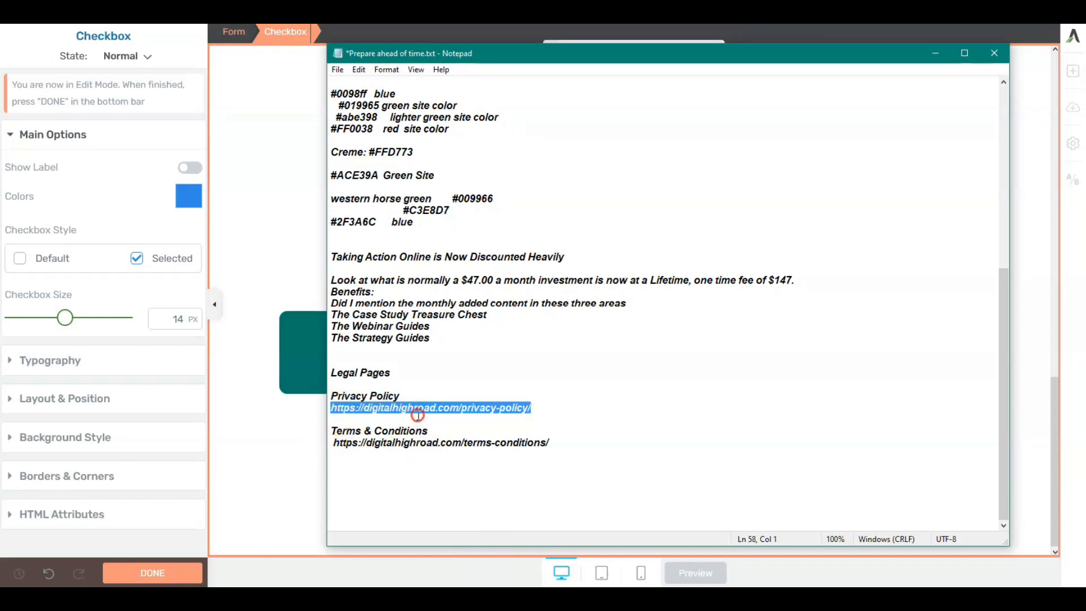
right_click(417, 415)
click(452, 259)
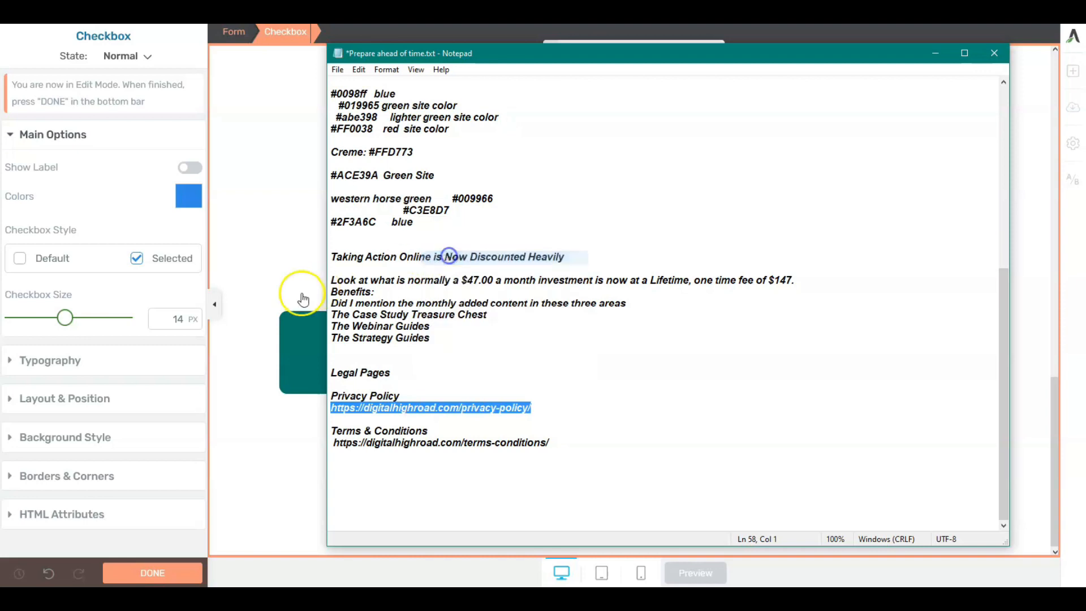
click(300, 289)
click(549, 156)
right_click(547, 155)
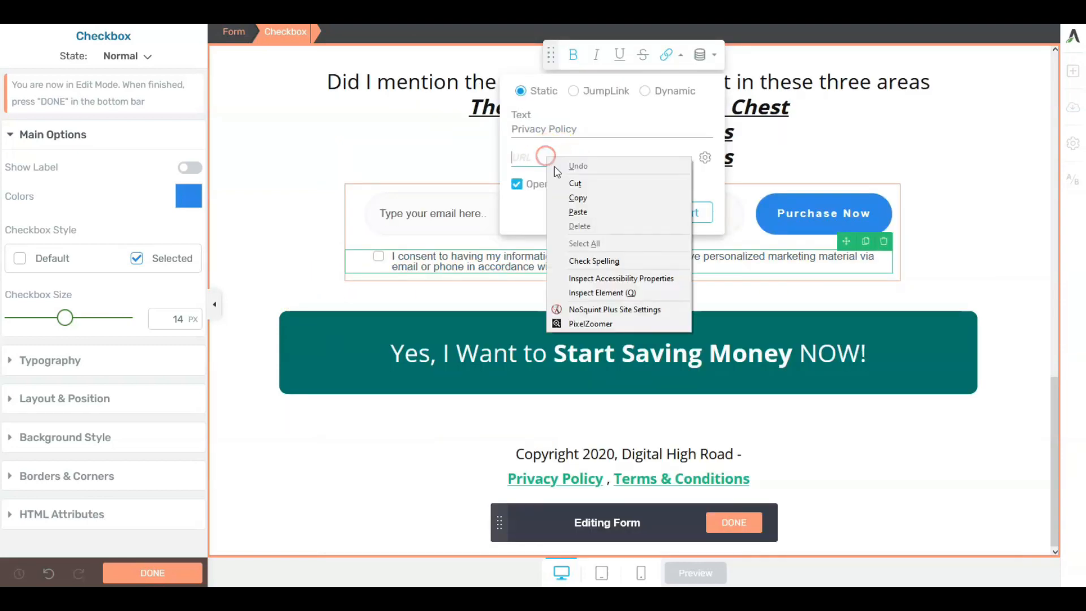
click(578, 212)
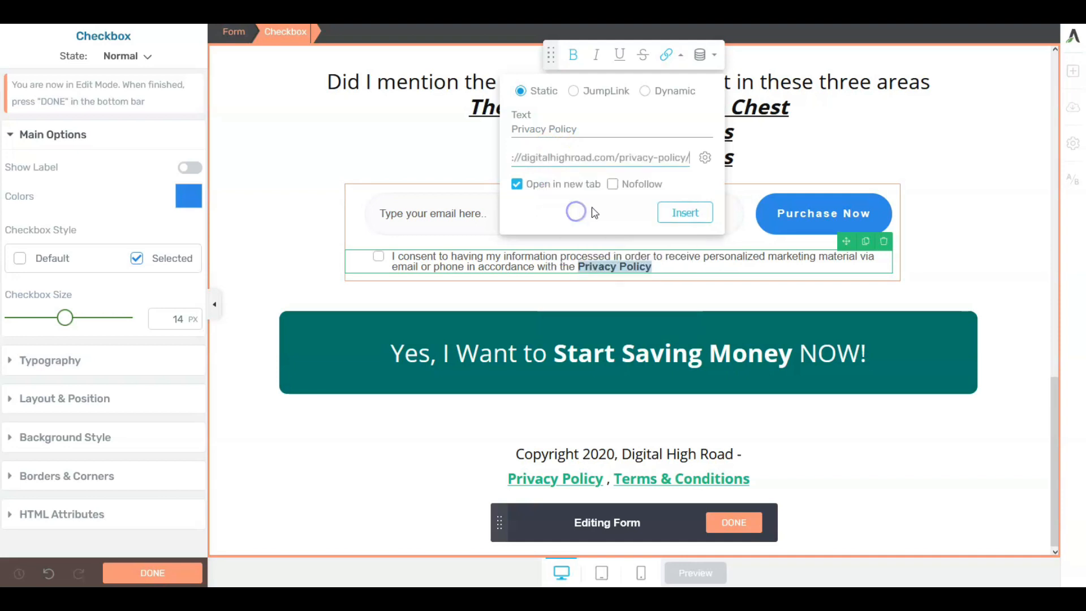
click(676, 219)
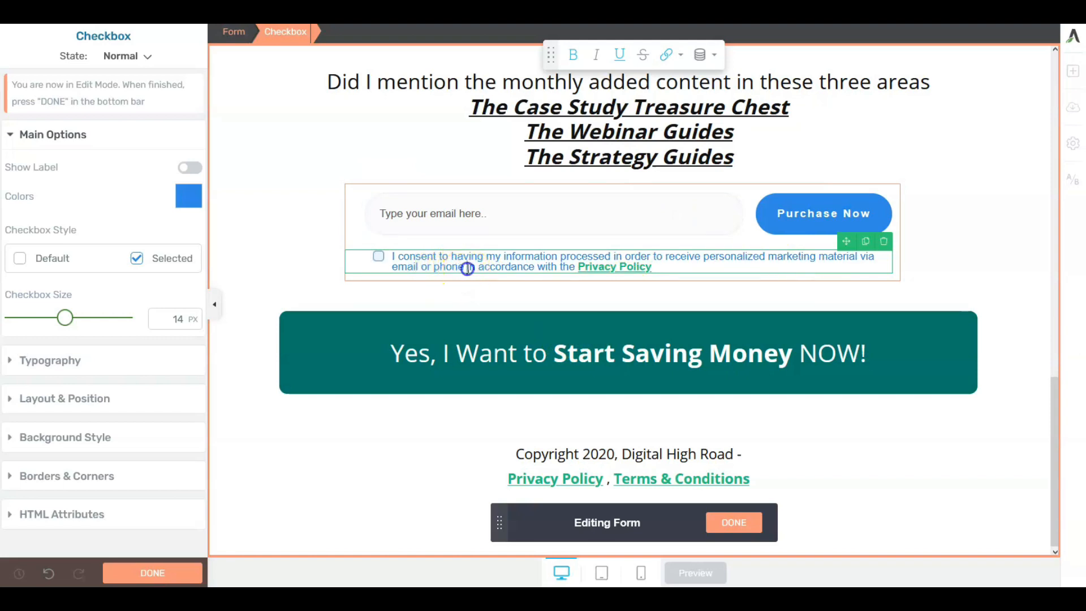
Remove "or phone" from the consent text so it reads "via email in accordance with the Privacy Policy", and finish form editing.
key(BackSpace)
key(BackSpace)
key(BackSpace)
key(BackSpace)
key(BackSpace)
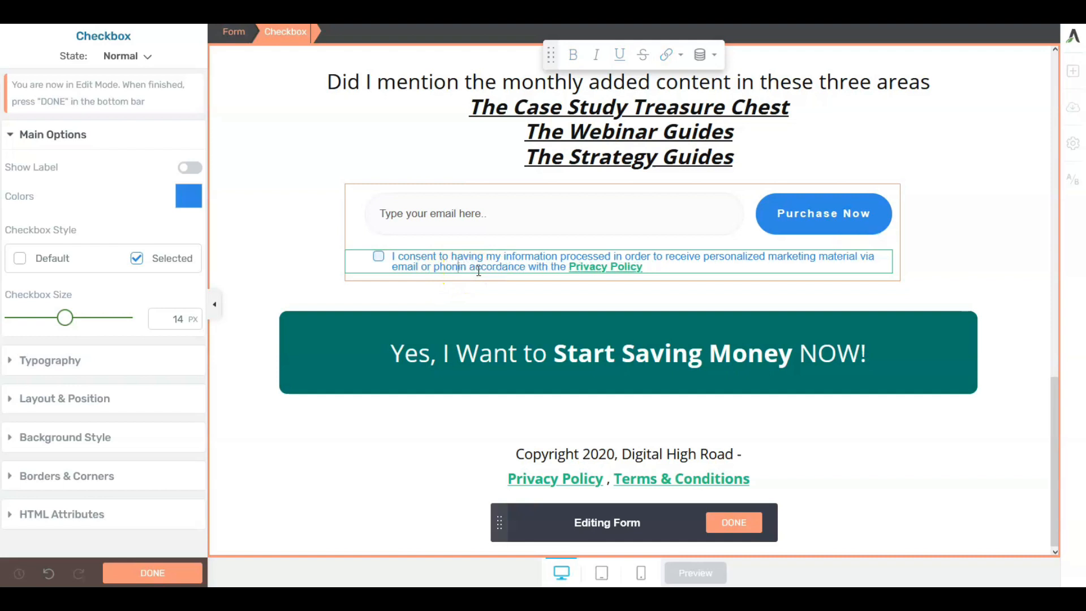
key(BackSpace)
key(BackSpace)
key(BackSpace)
key(BackSpace)
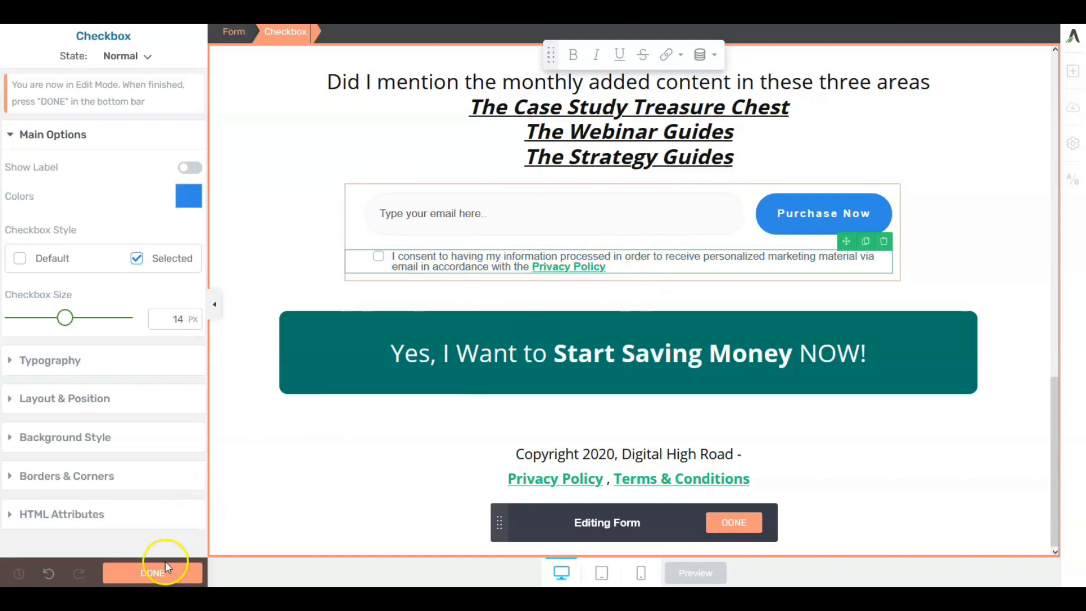
click(152, 573)
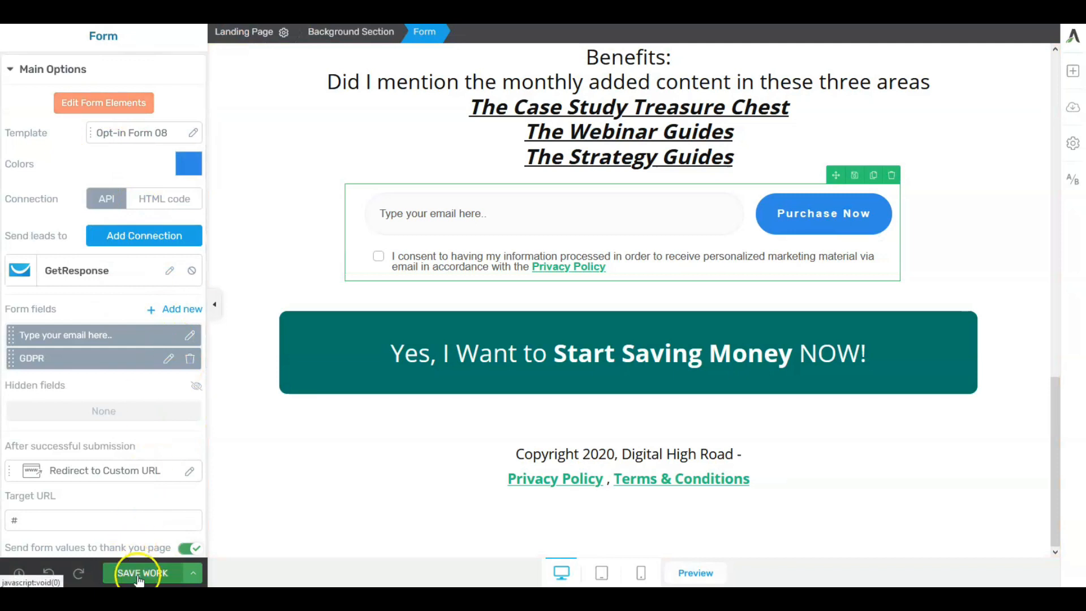
Save the landing page and check its tablet layout from the offer text through the opt-in form to the legal footer.
click(139, 573)
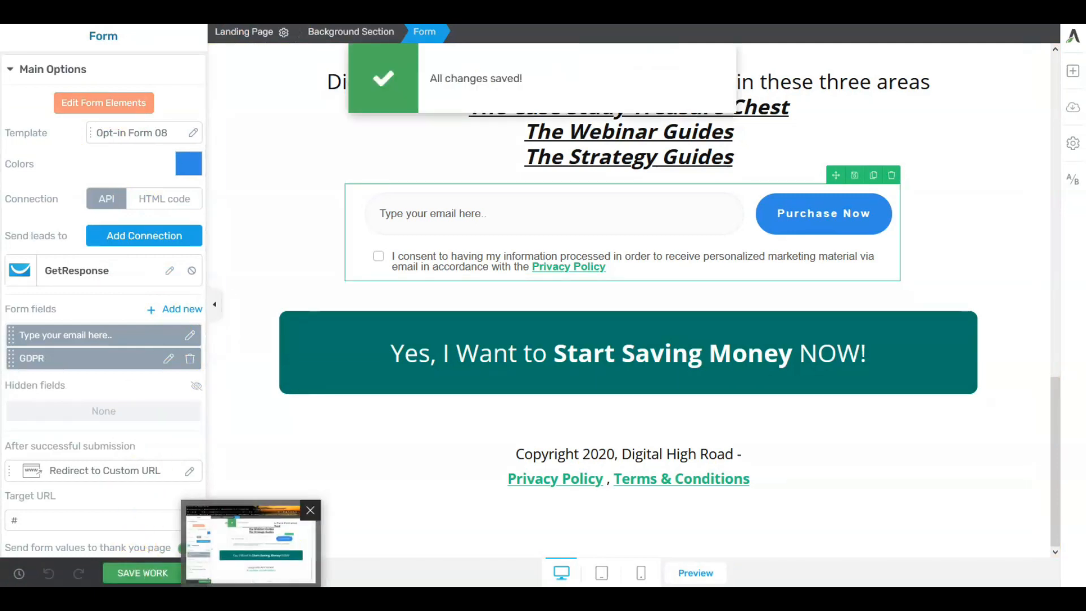
click(601, 573)
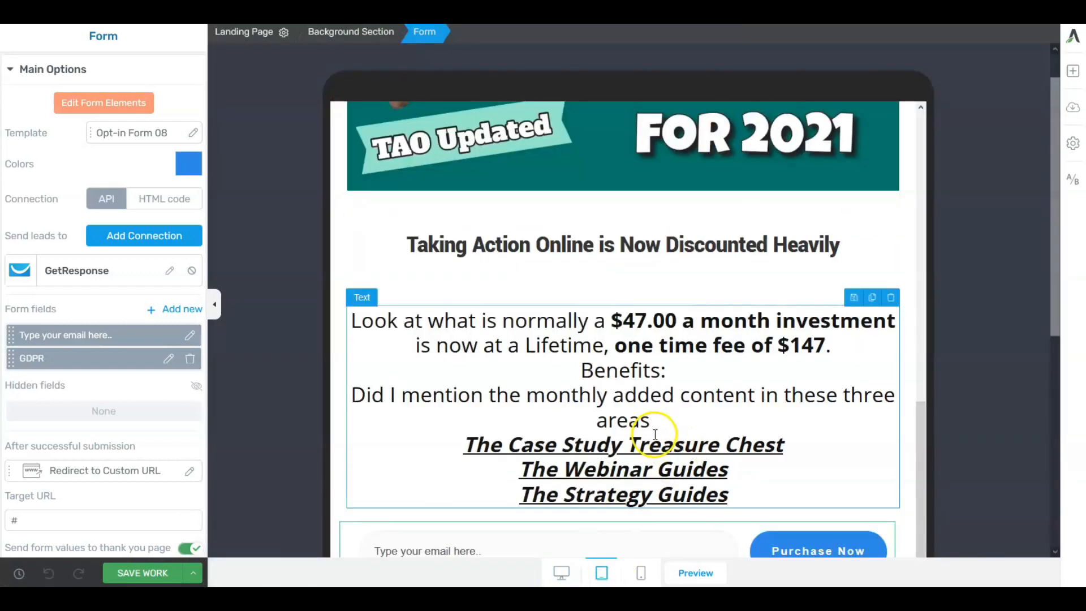
scroll(657, 442, down, 3)
scroll(656, 441, down, 1)
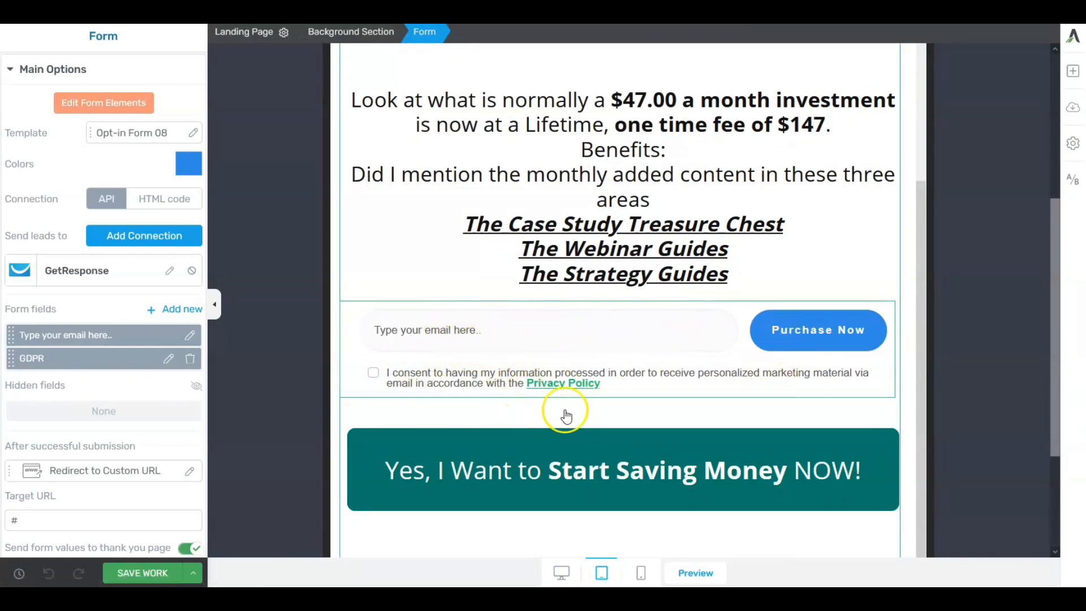
scroll(563, 441, down, 2)
scroll(564, 468, down, 1)
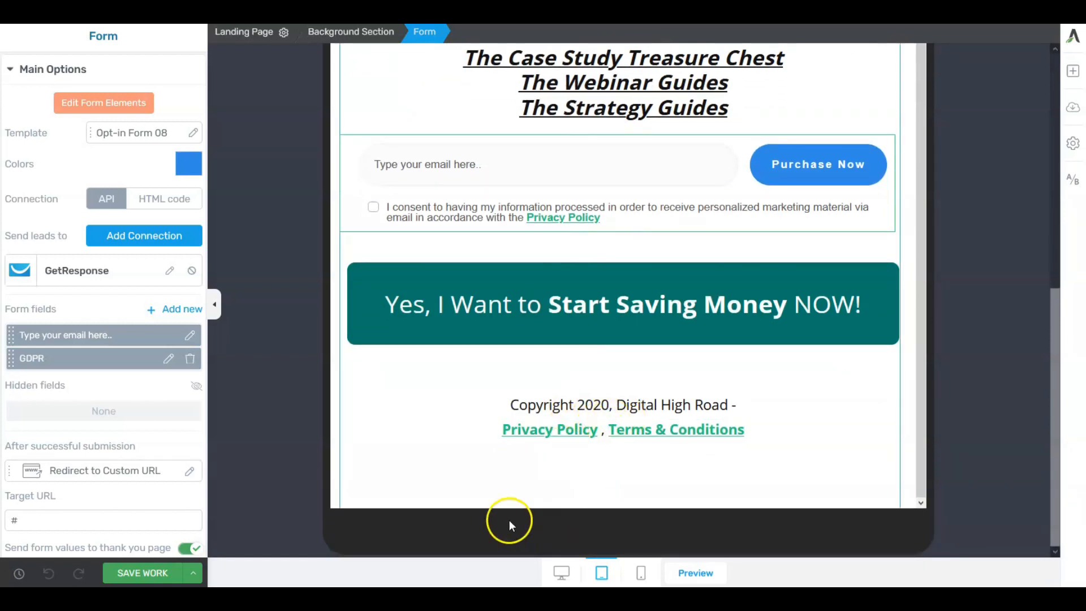
Check the page's mobile layout, including the headline, video, opt-in form and call-to-action, and save the work.
click(643, 573)
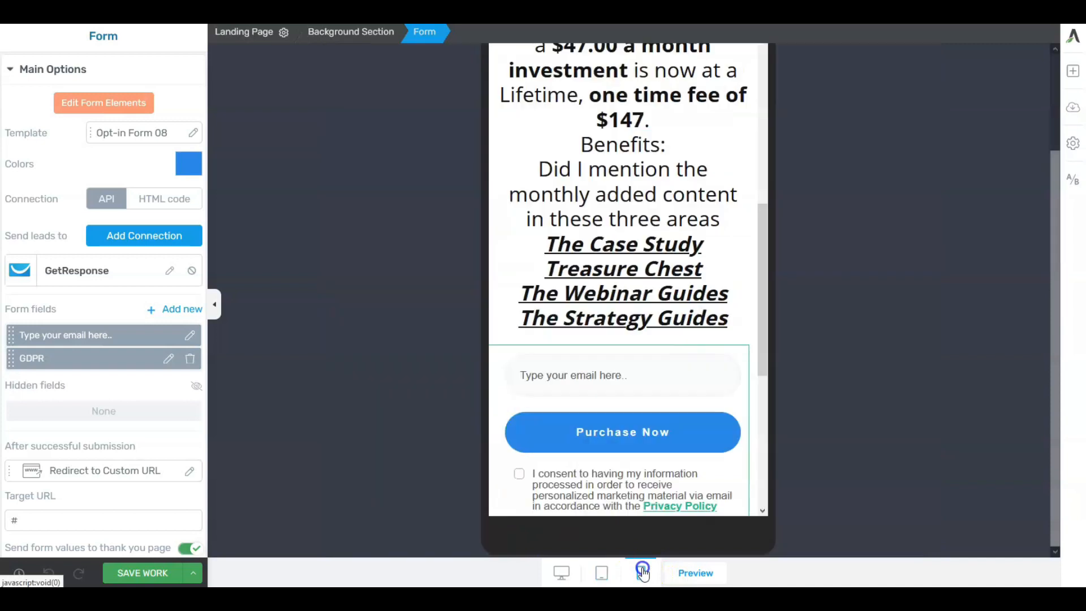
scroll(695, 265, up, 15)
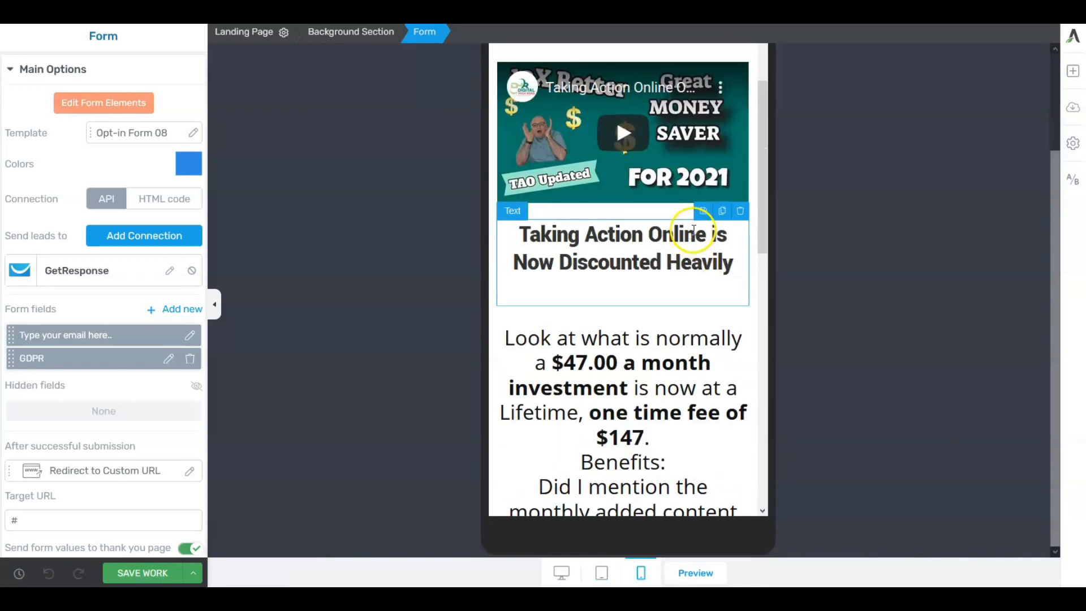
scroll(709, 244, down, 10)
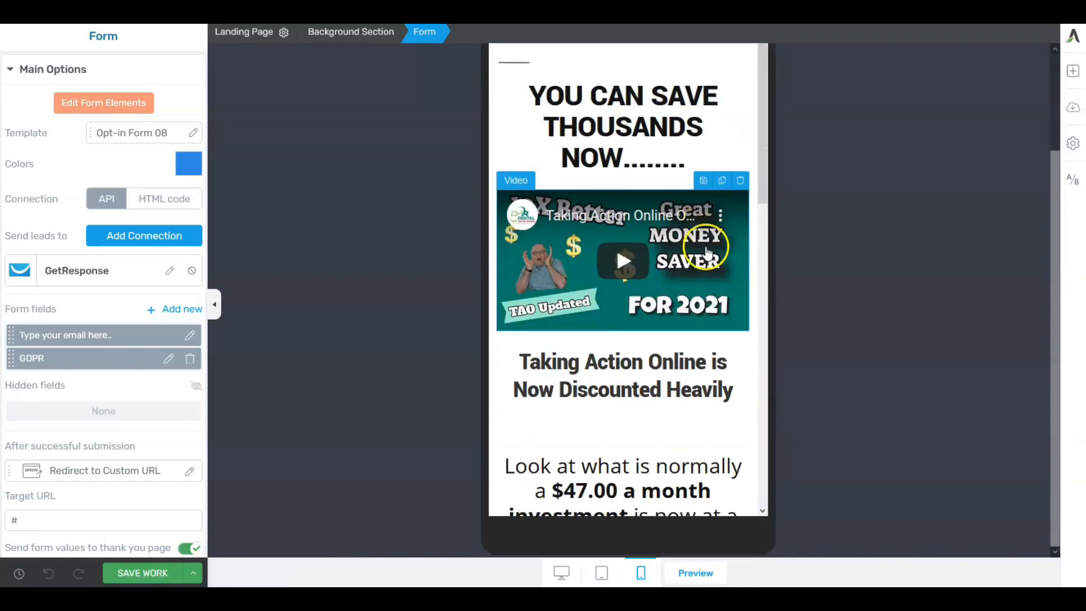
scroll(690, 408, down, 2)
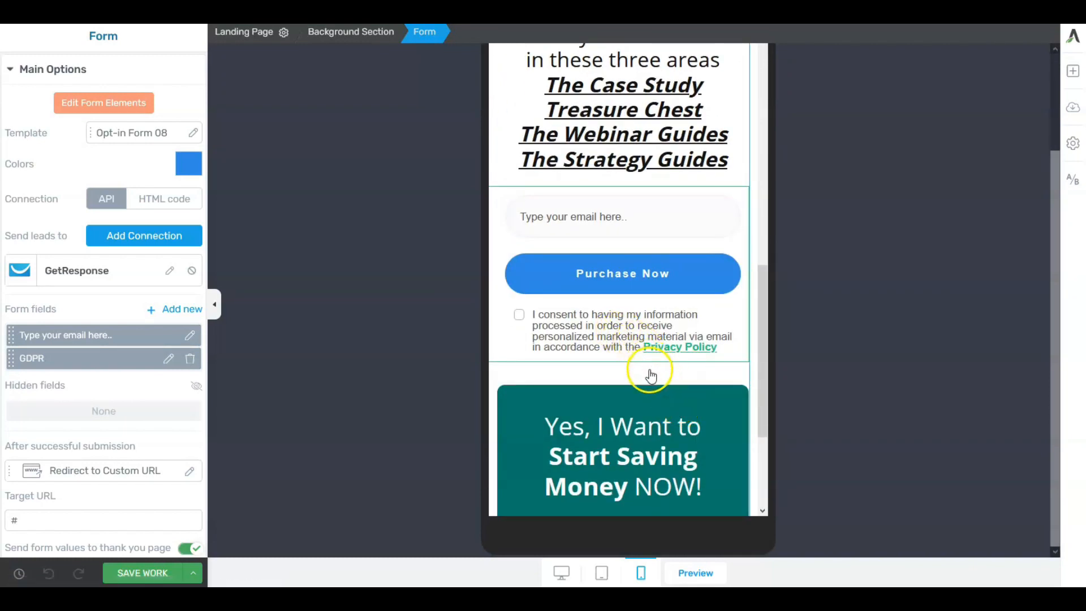
scroll(650, 374, down, 3)
click(148, 573)
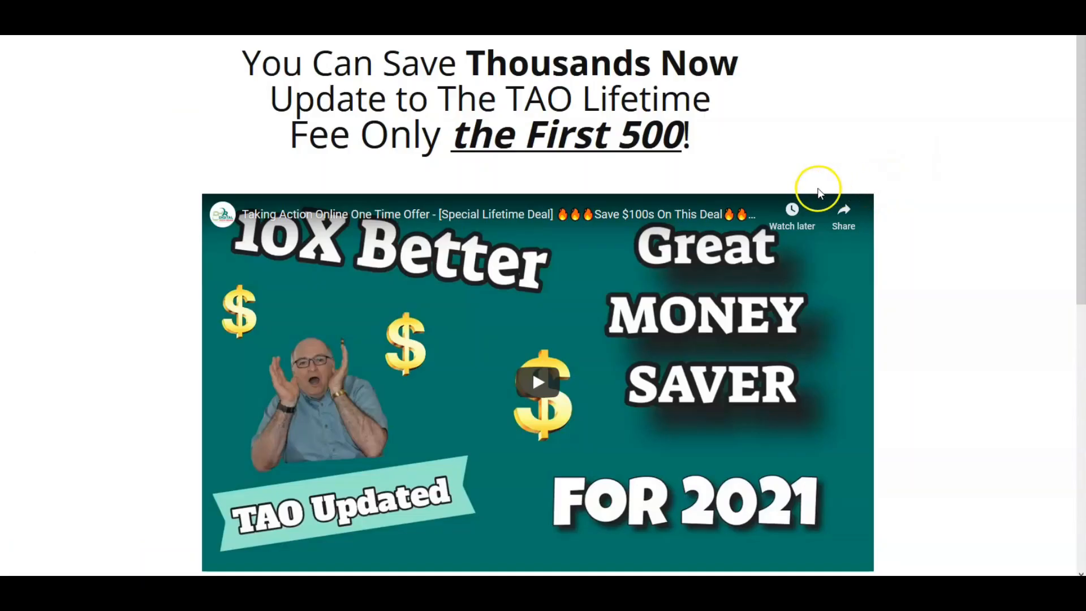
Review the full-page view of the finished sales page, from the headline and video to the opt-in form and footer.
scroll(817, 188, up, 1)
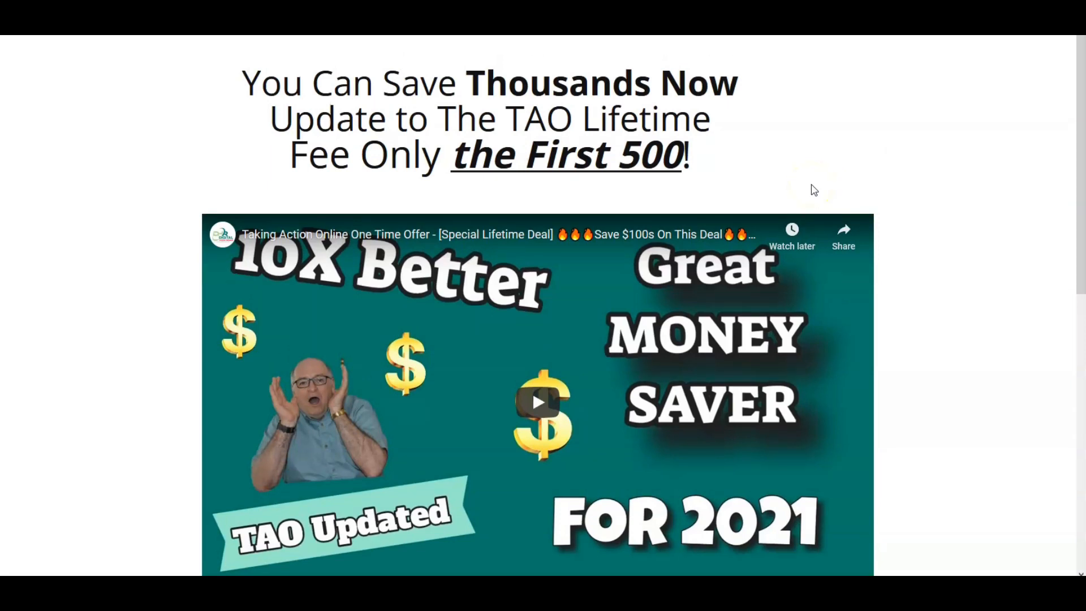
scroll(815, 190, down, 7)
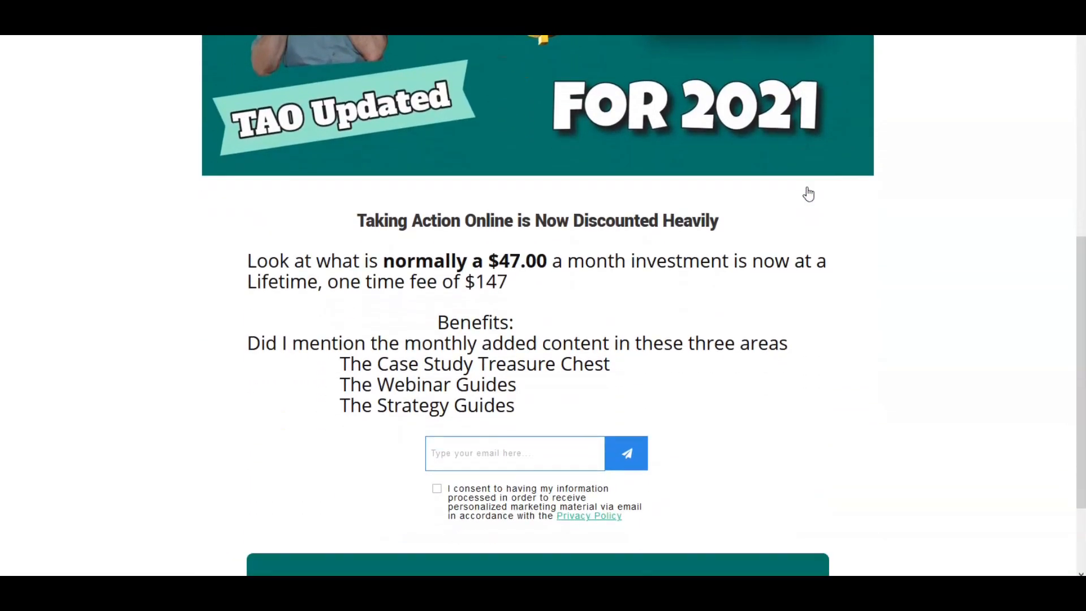
scroll(809, 194, down, 2)
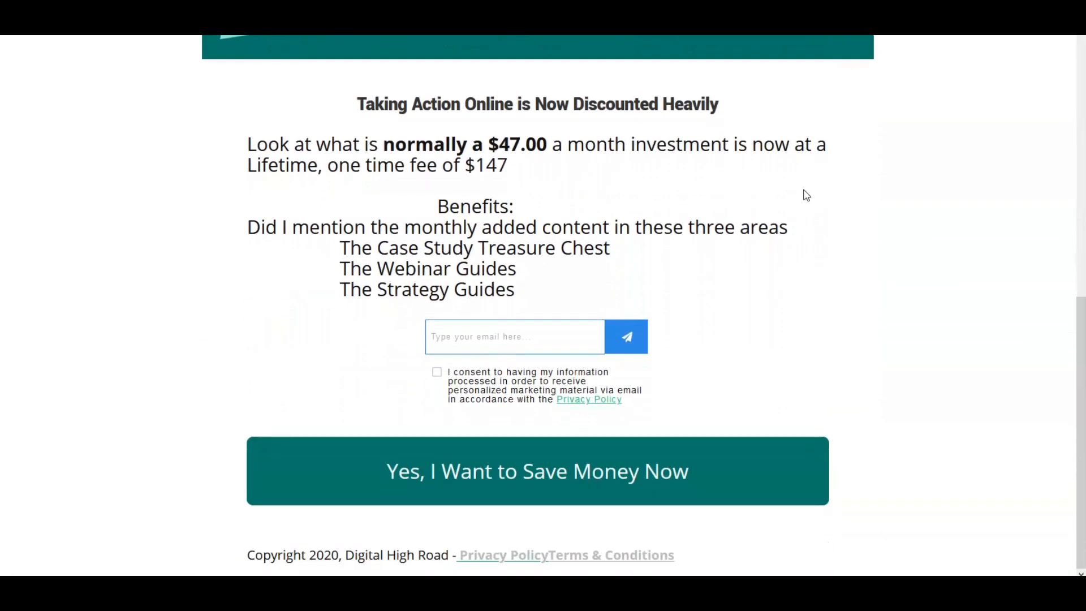
scroll(807, 192, up, 2)
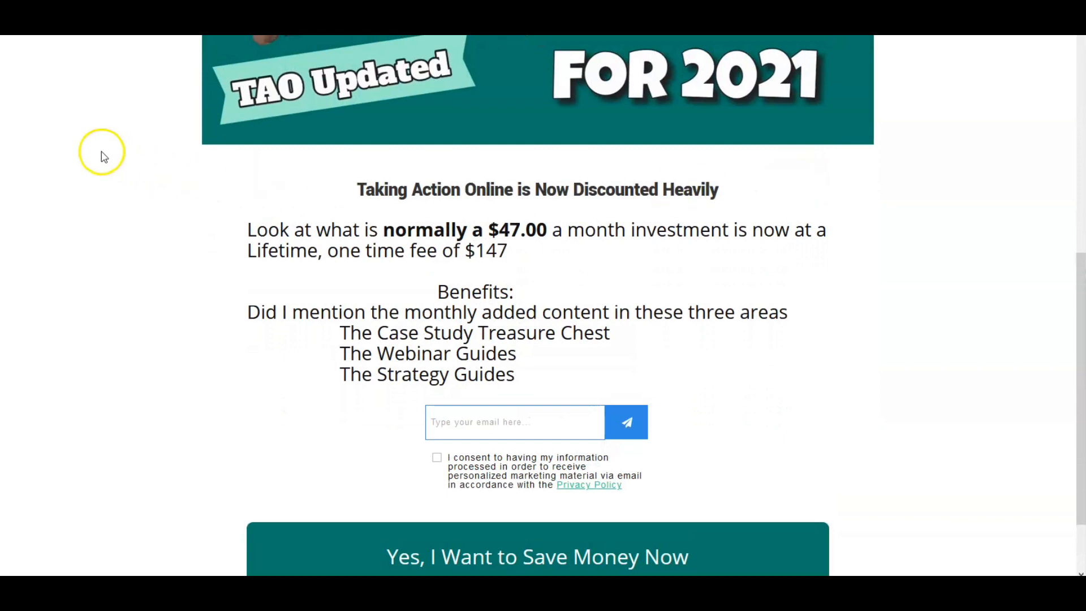